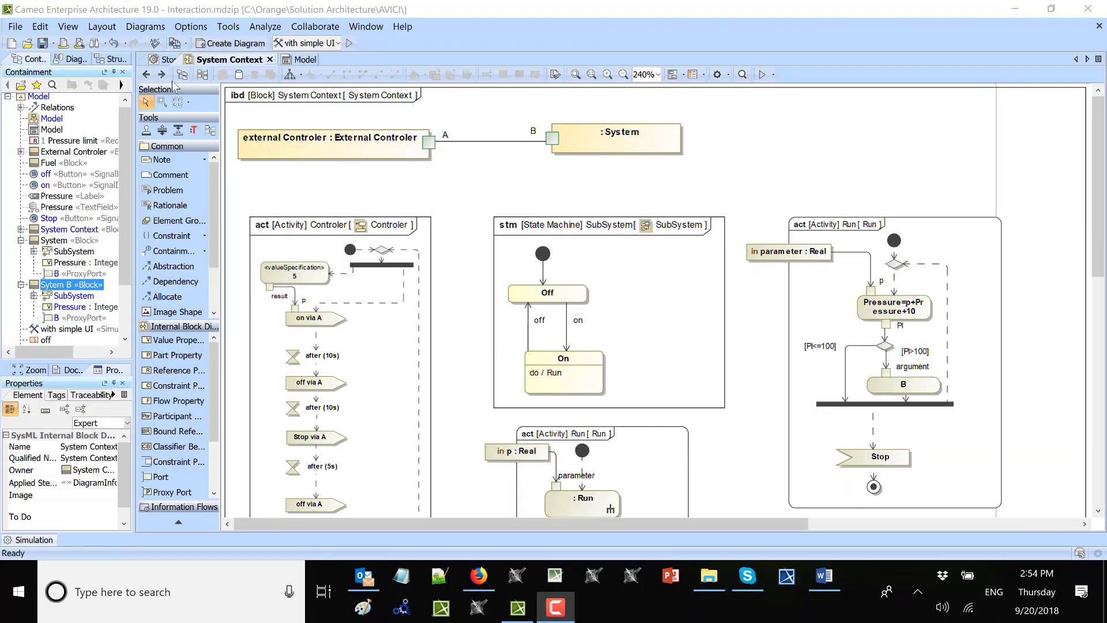
# - Go back to the Model bdd and move the Pressure limit requirement and Sytem B block lower
pyautogui.click(146, 75)
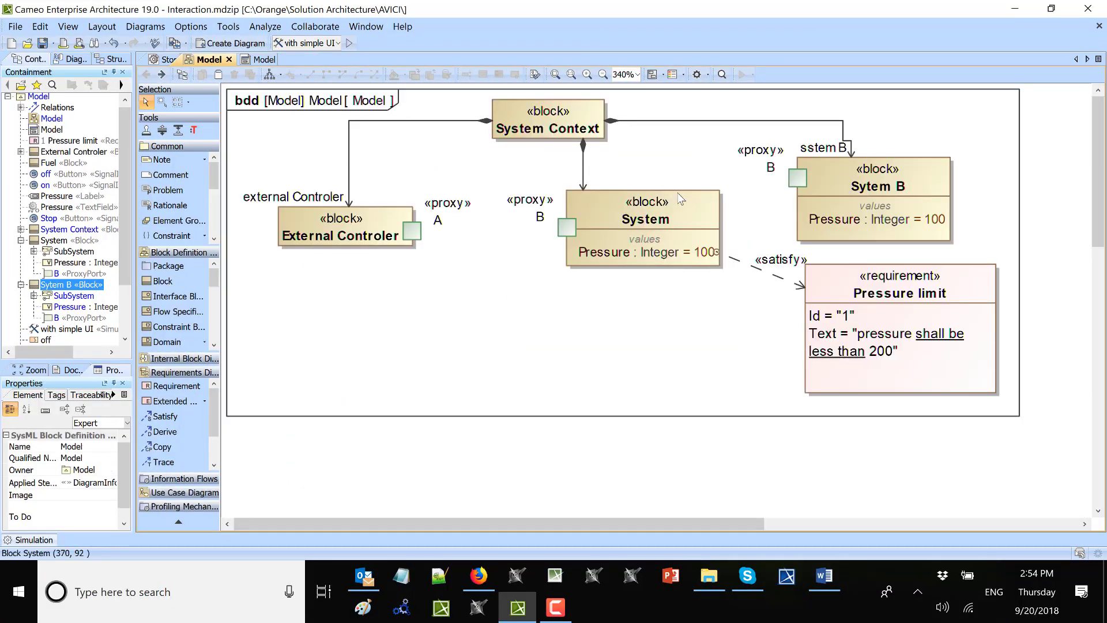
pyautogui.moveTo(888, 288); pyautogui.dragTo(859, 367)
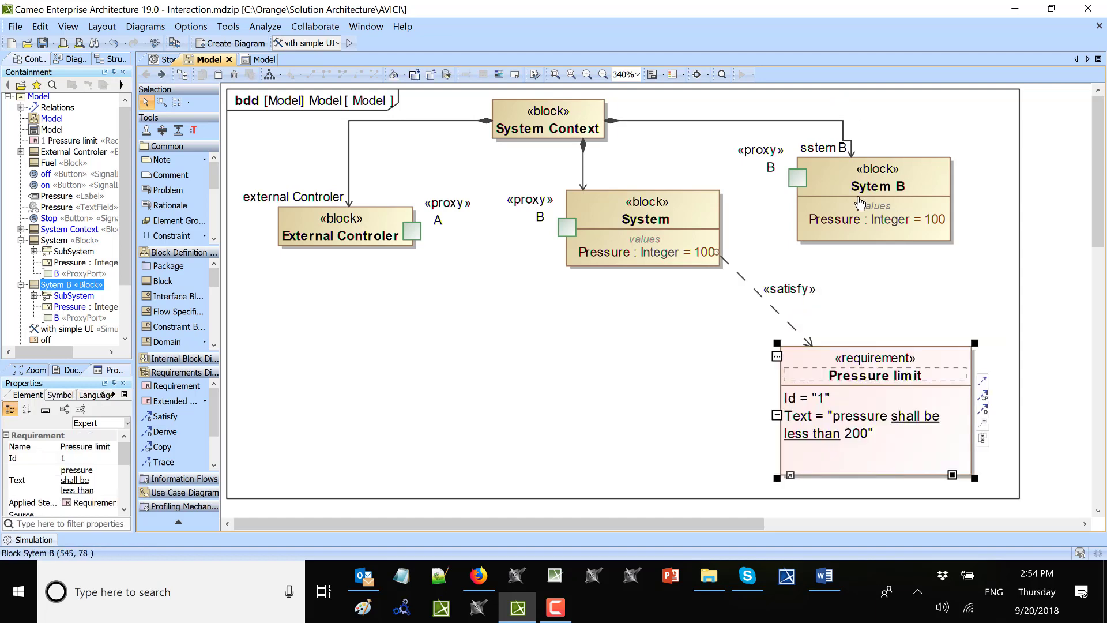
pyautogui.moveTo(859, 201); pyautogui.dragTo(851, 226)
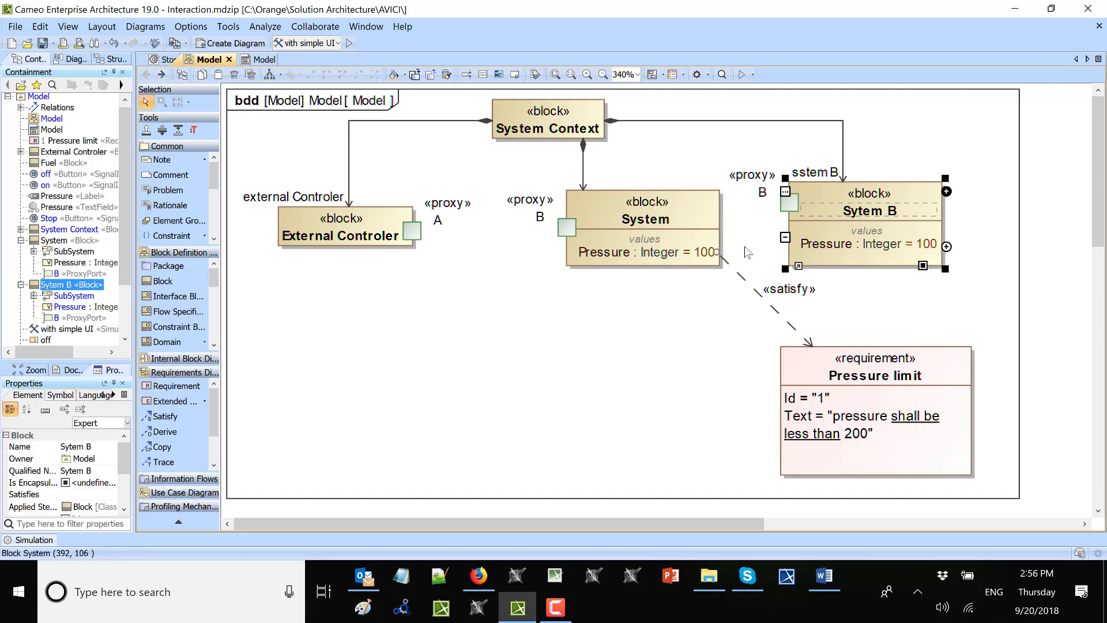
pyautogui.click(551, 116)
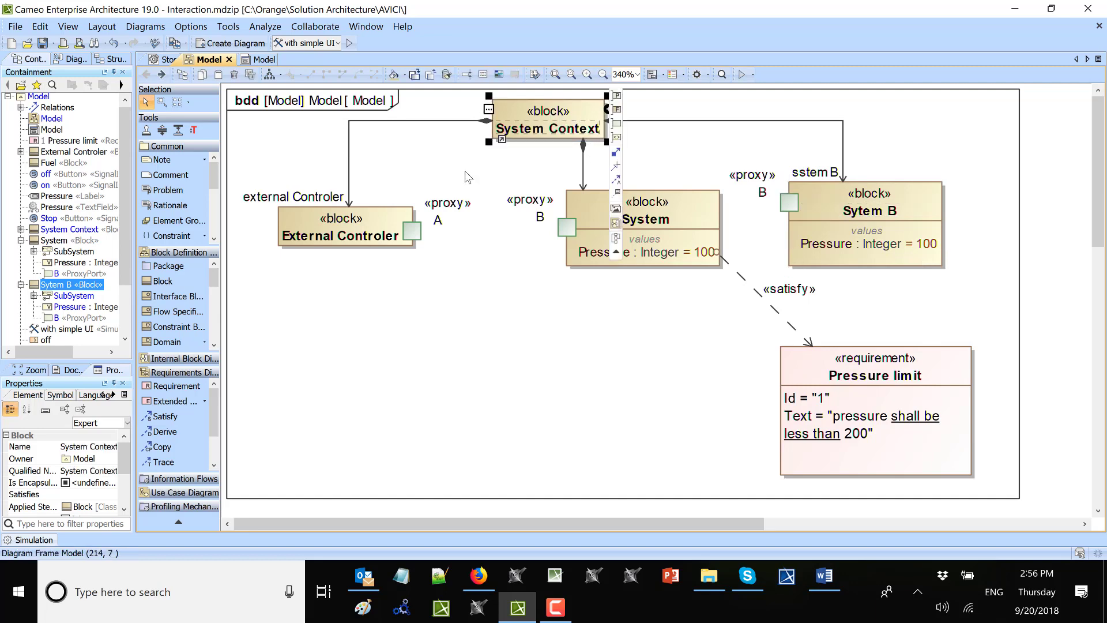
# - Go forward to the System Context ibd and open the SubSystem state machine on its own
pyautogui.click(162, 74)
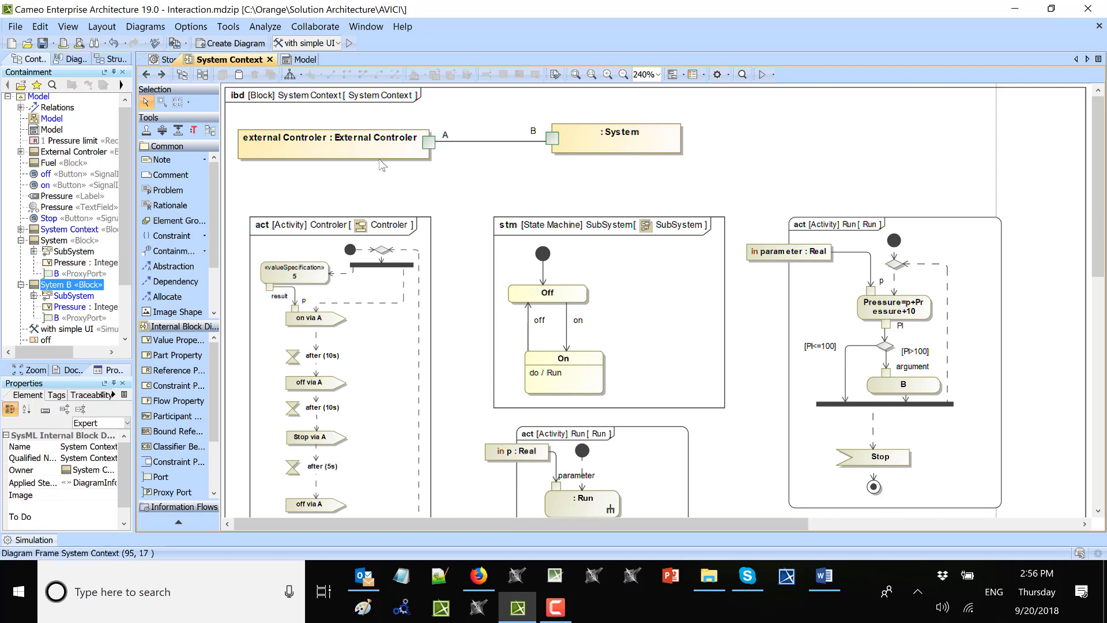
pyautogui.scroll(1, 330, 171)
pyautogui.scroll(1, 358, 279)
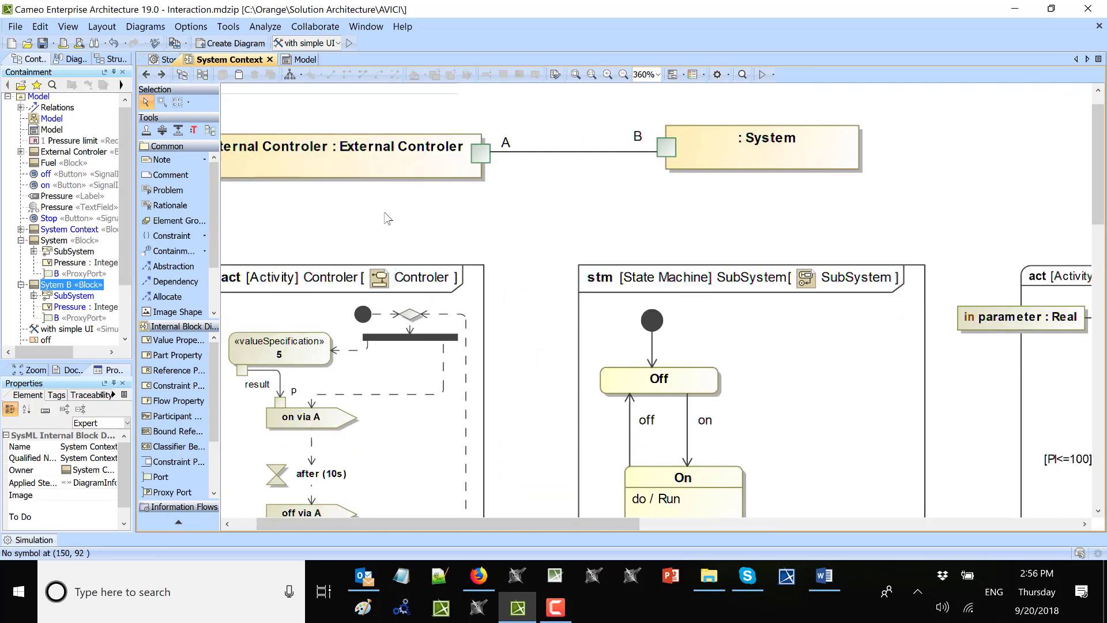
pyautogui.moveTo(499, 524); pyautogui.dragTo(397, 525)
pyautogui.scroll(1, 392, 527)
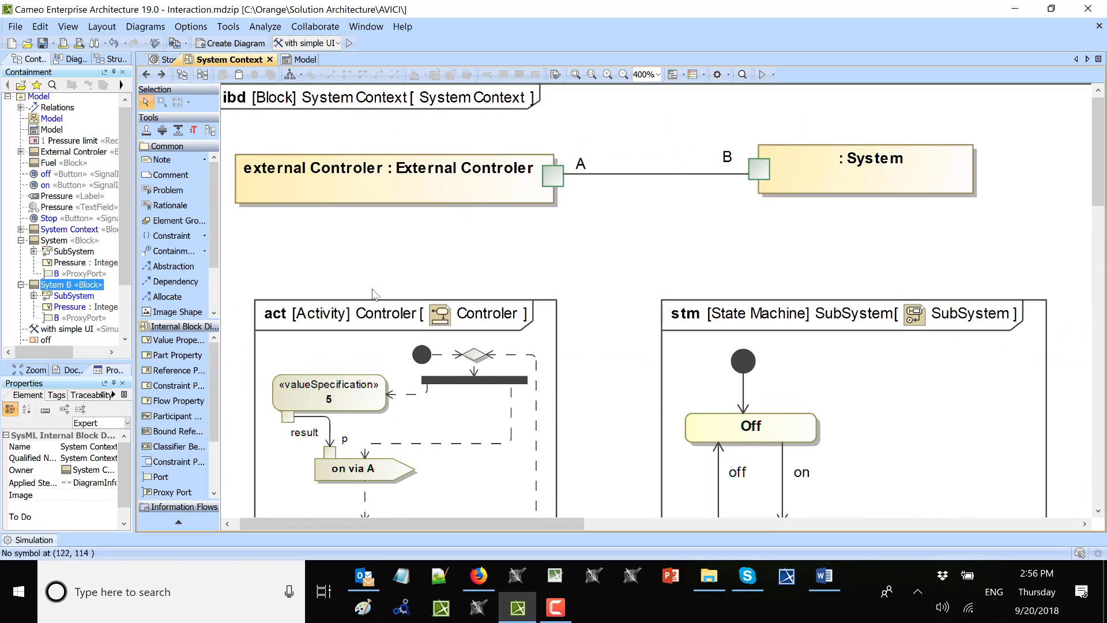
pyautogui.scroll(1, 390, 532)
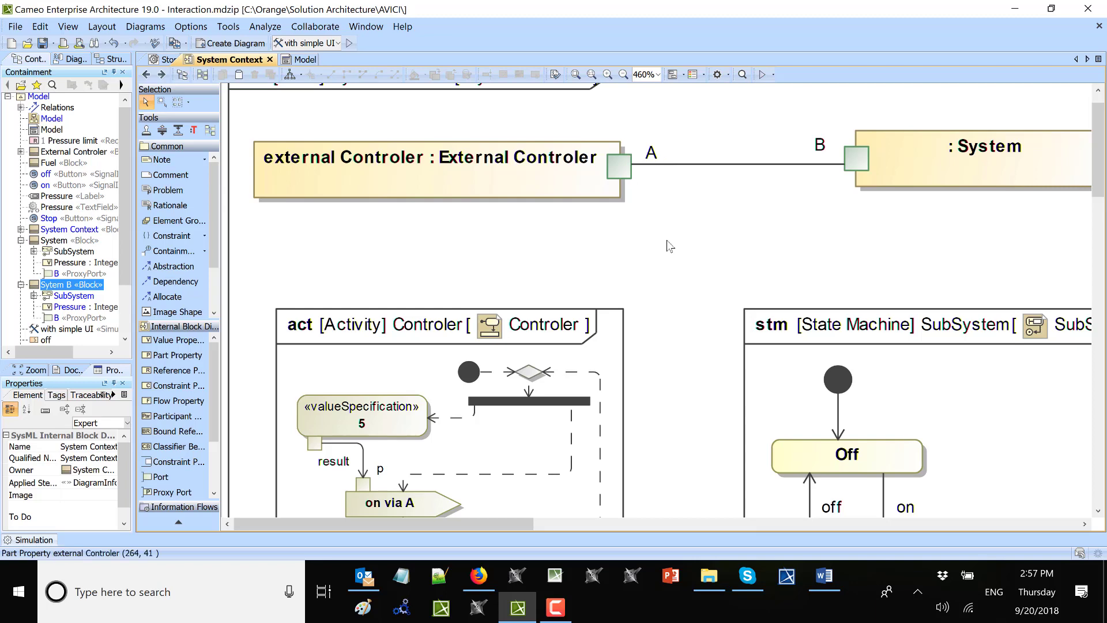
pyautogui.moveTo(502, 526); pyautogui.dragTo(609, 532)
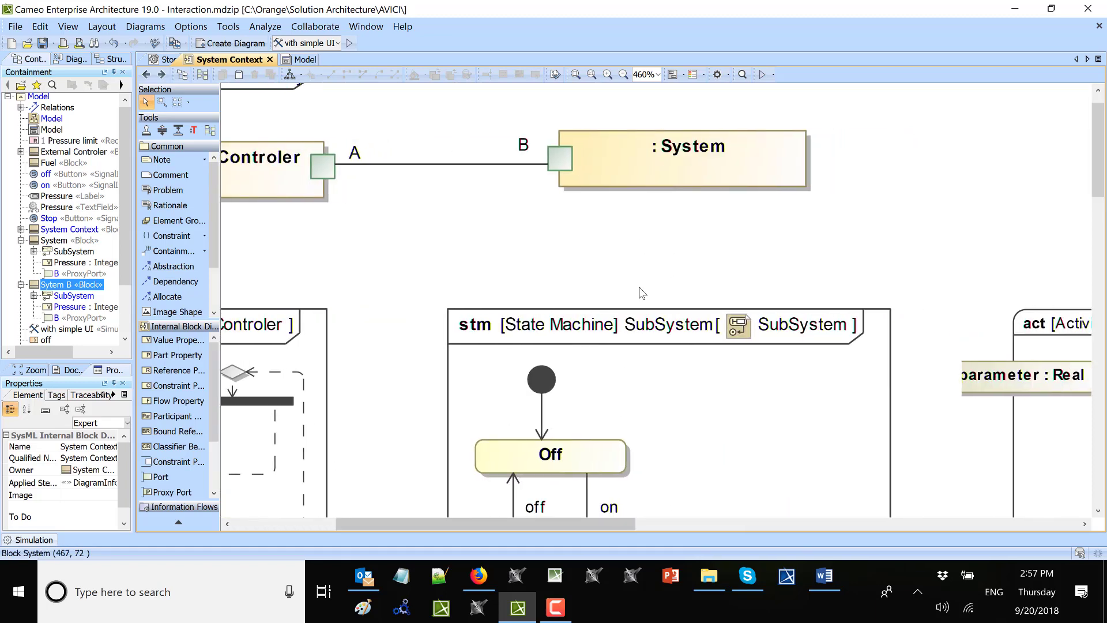
pyautogui.scroll(-5, 611, 289)
pyautogui.doubleClick(609, 262)
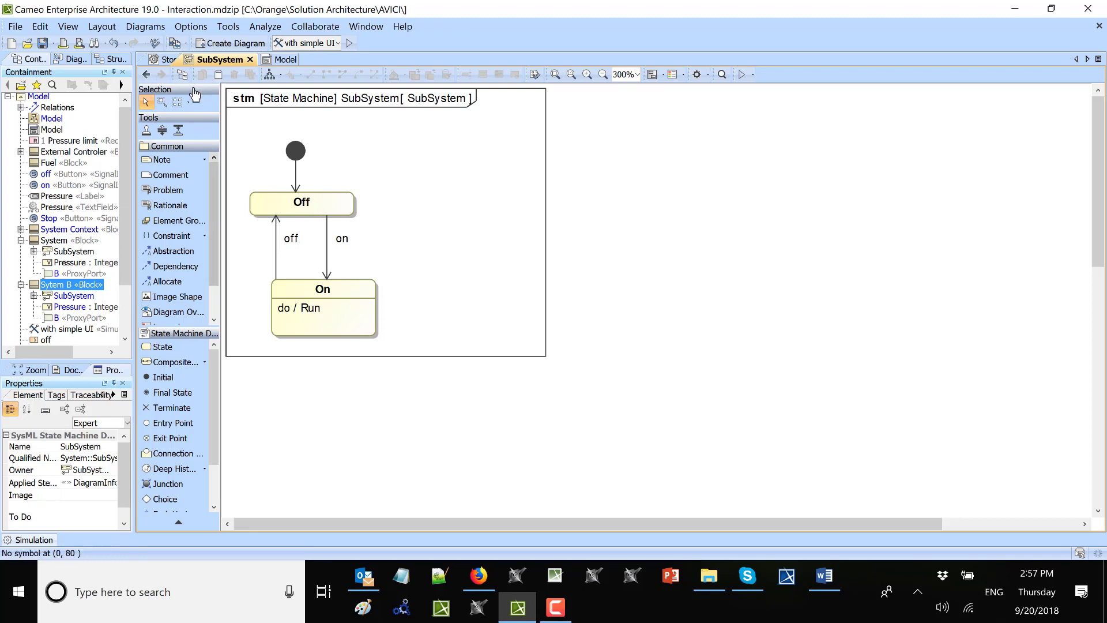
# - Return to the System Context diagram and open the Controler activity diagram
pyautogui.click(146, 73)
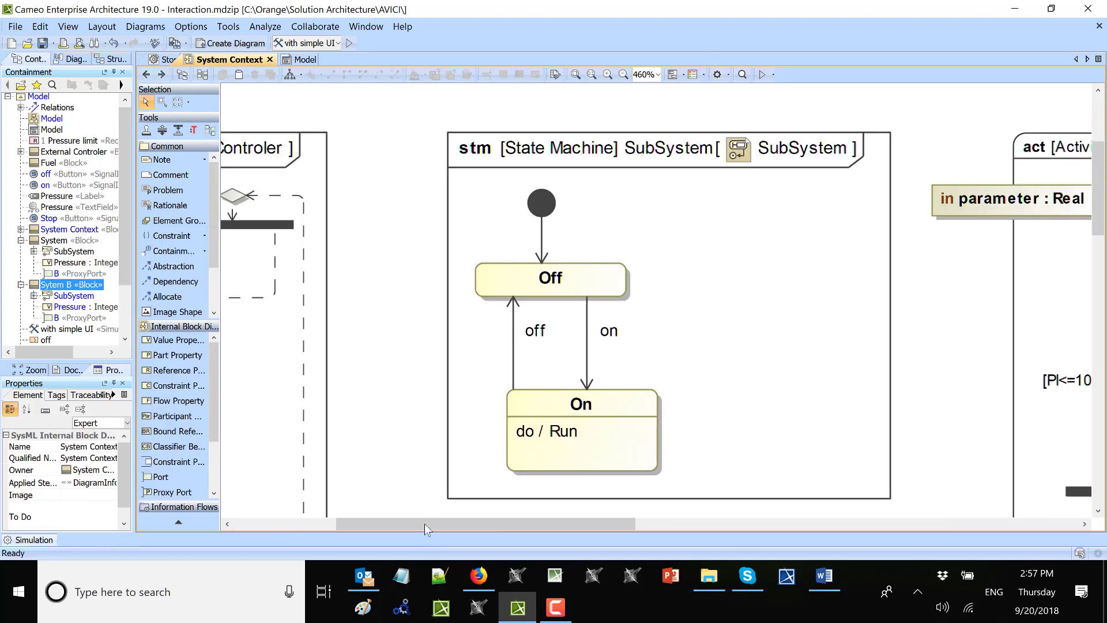
pyautogui.hscroll(-5, 324, 507)
pyautogui.scroll(3, 392, 237)
pyautogui.scroll(1, 403, 243)
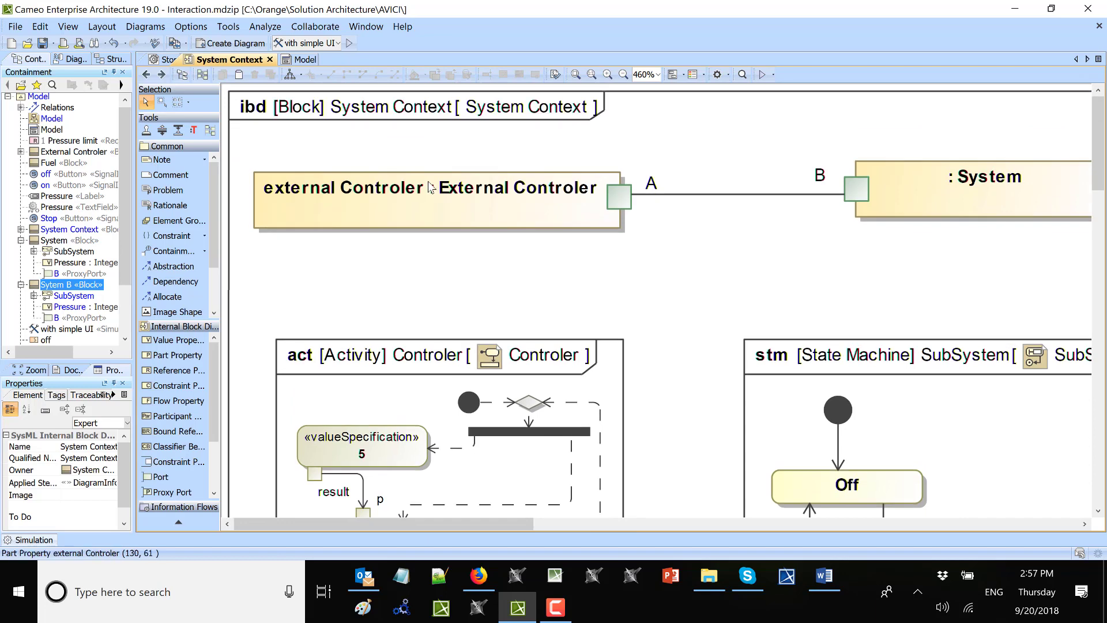
pyautogui.scroll(-3, 432, 190)
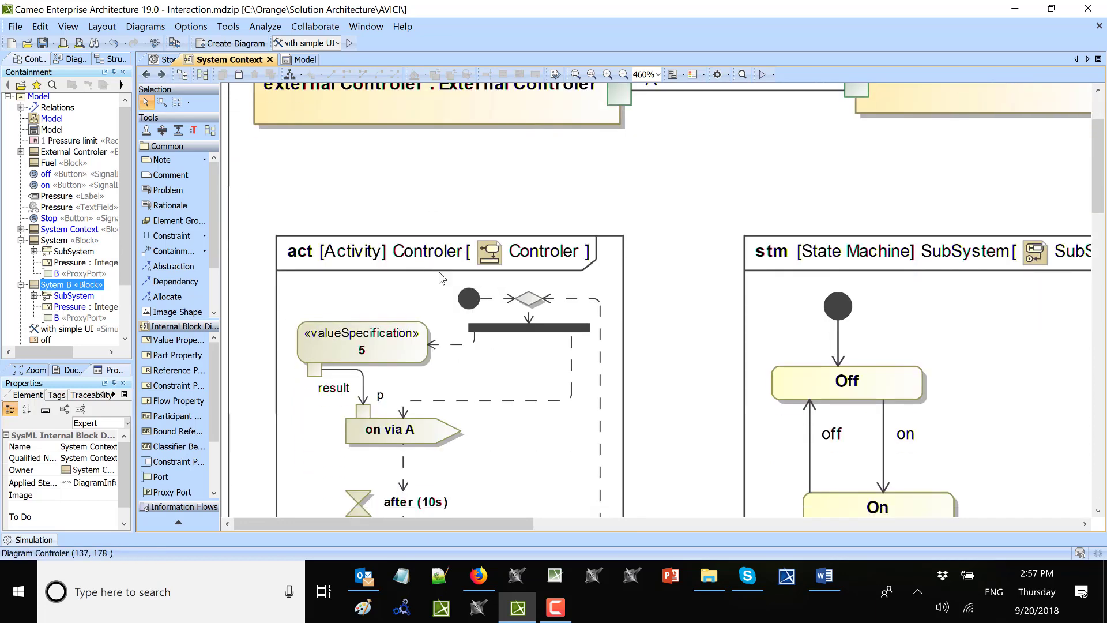
pyautogui.doubleClick(441, 288)
# - Drag the Controler activity's initial node up directly above the decision node
pyautogui.scroll(2, 412, 244)
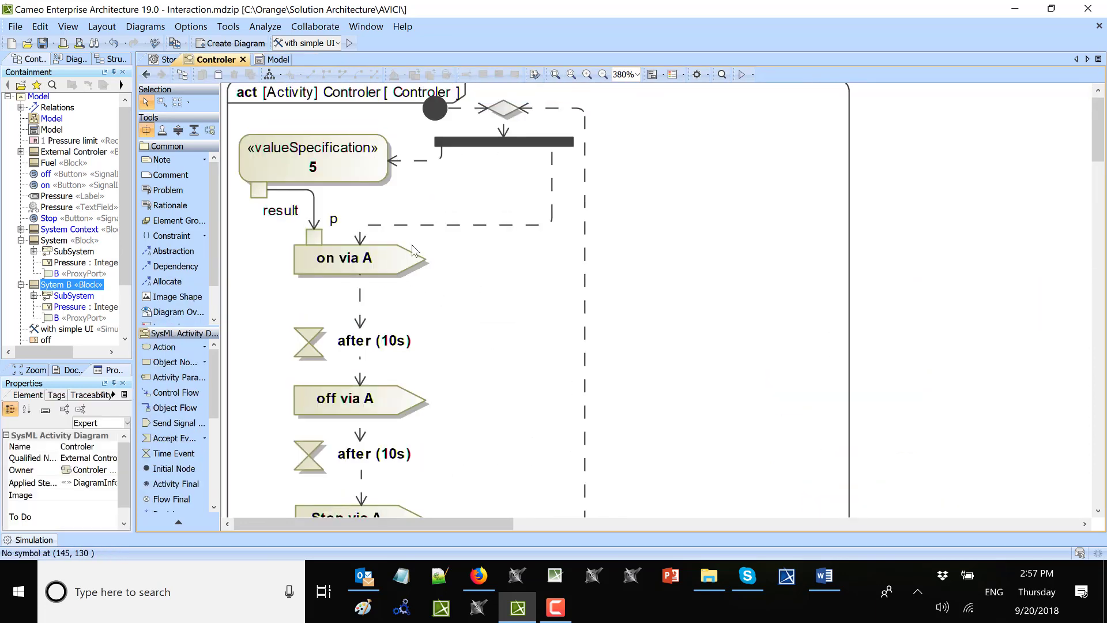
pyautogui.moveTo(436, 117); pyautogui.dragTo(505, 103)
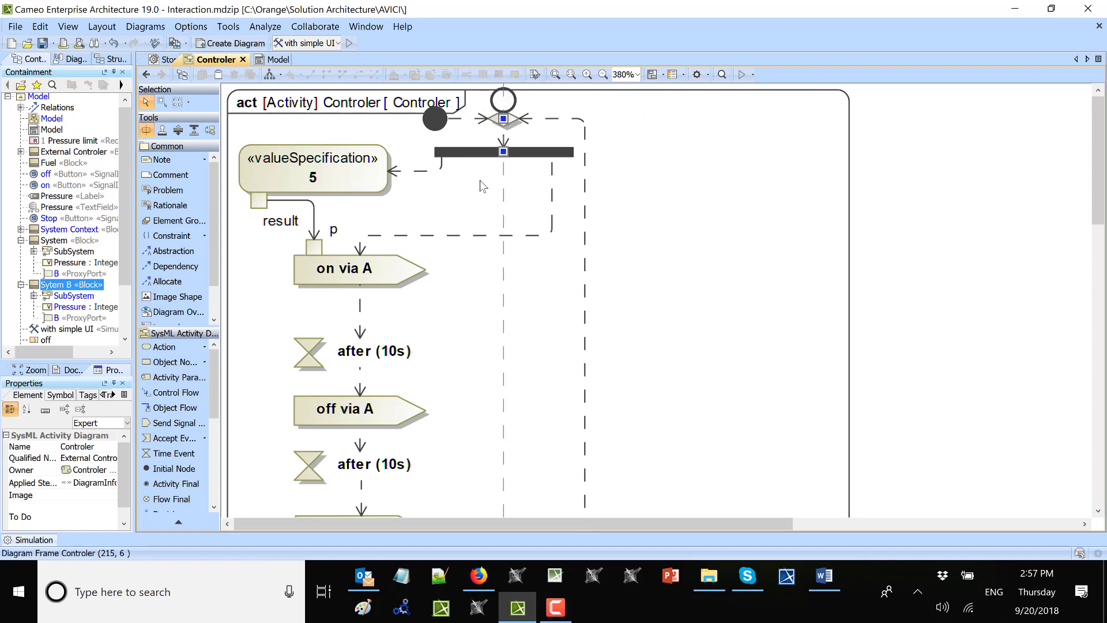
pyautogui.click(467, 209)
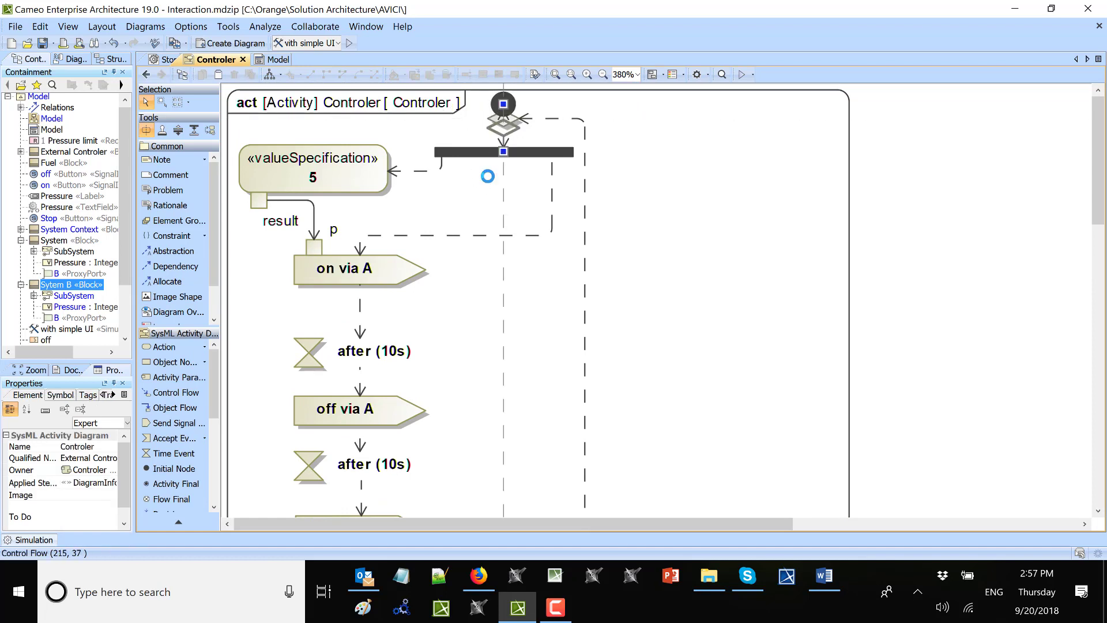
pyautogui.click(465, 206)
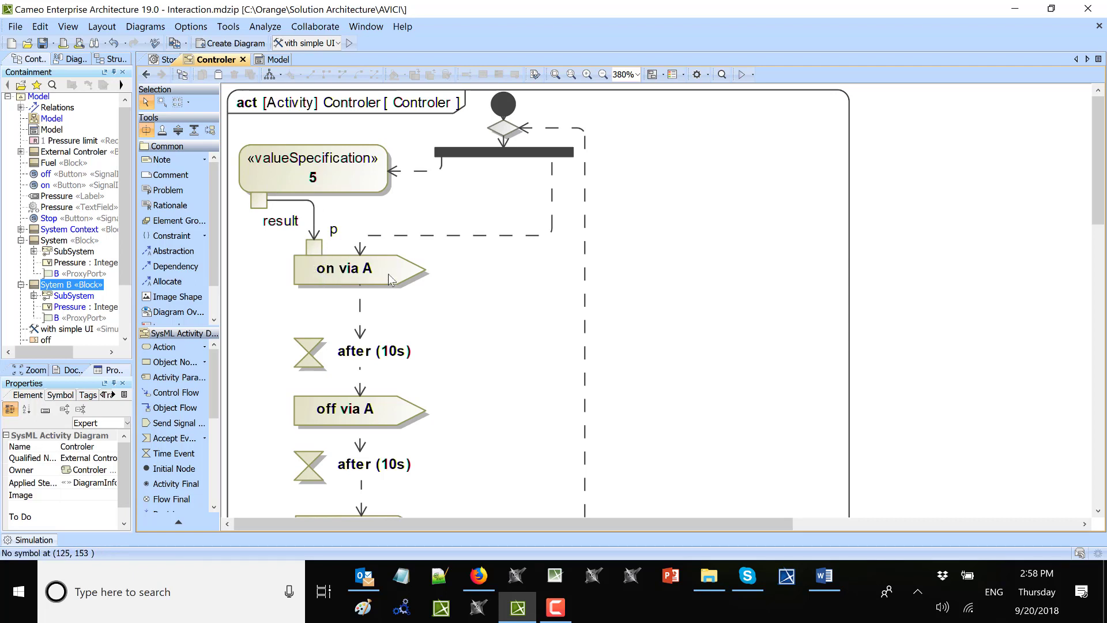
# - Inspect input pin p and the on via A send signal action
pyautogui.click(314, 248)
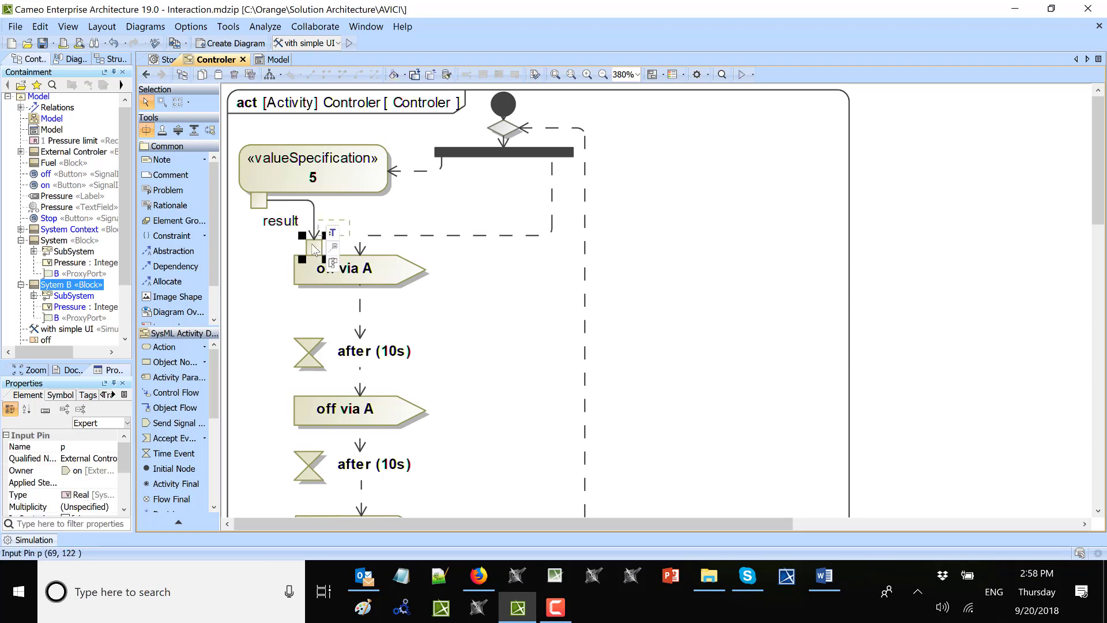
pyautogui.scroll(-2, 58, 259)
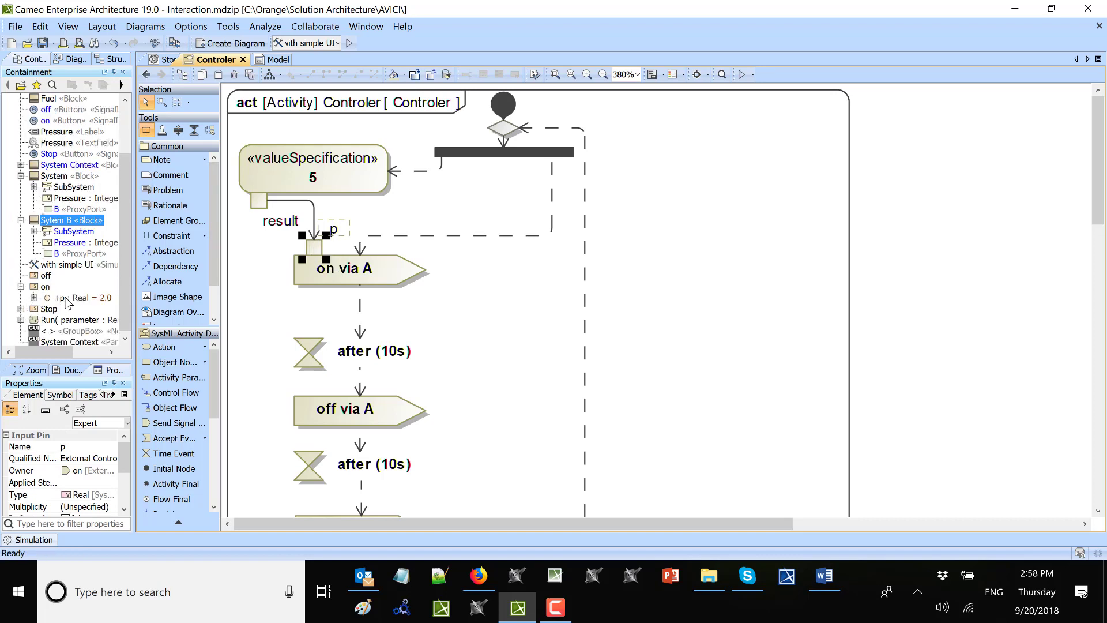
pyautogui.click(257, 274)
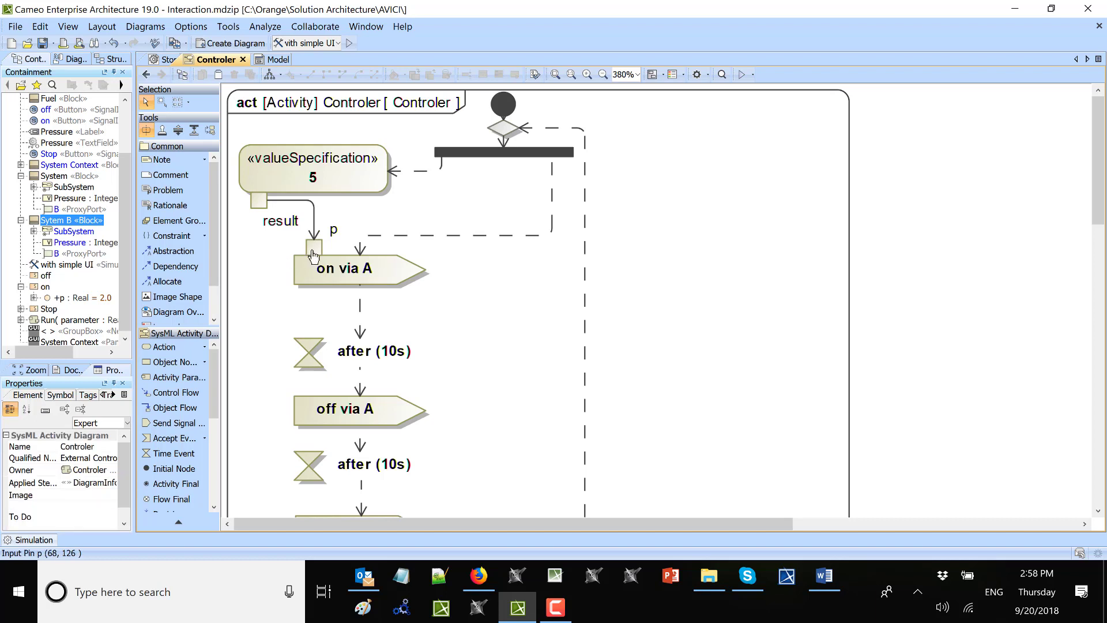
pyautogui.click(314, 248)
pyautogui.click(327, 279)
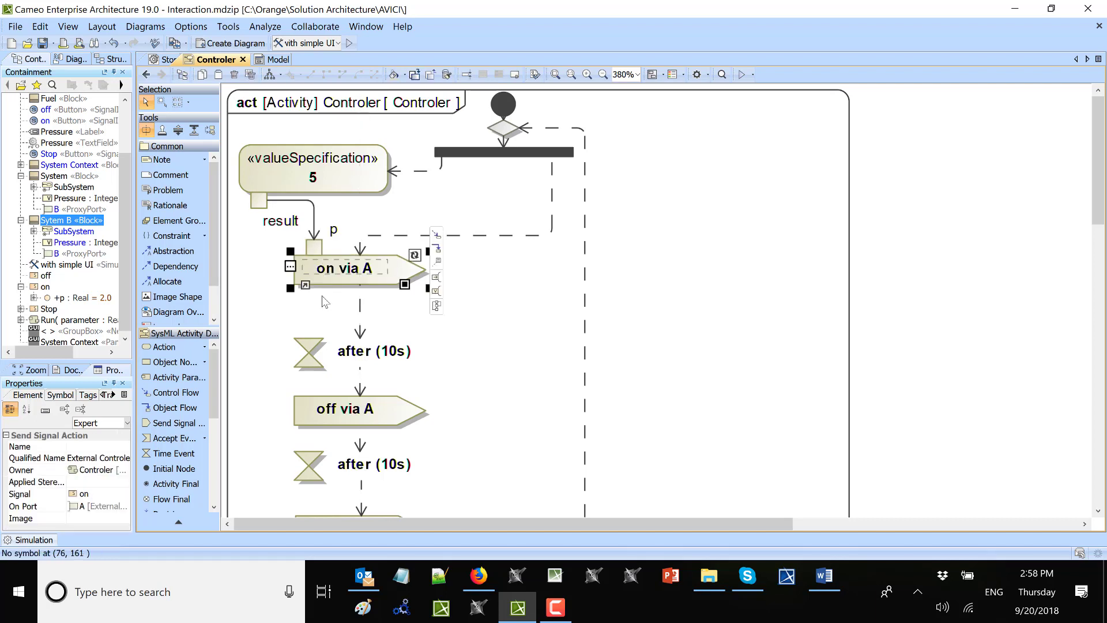
# - Delete on via A and its value specification, then drop the on signal in as a send action
pyautogui.press('Delete')
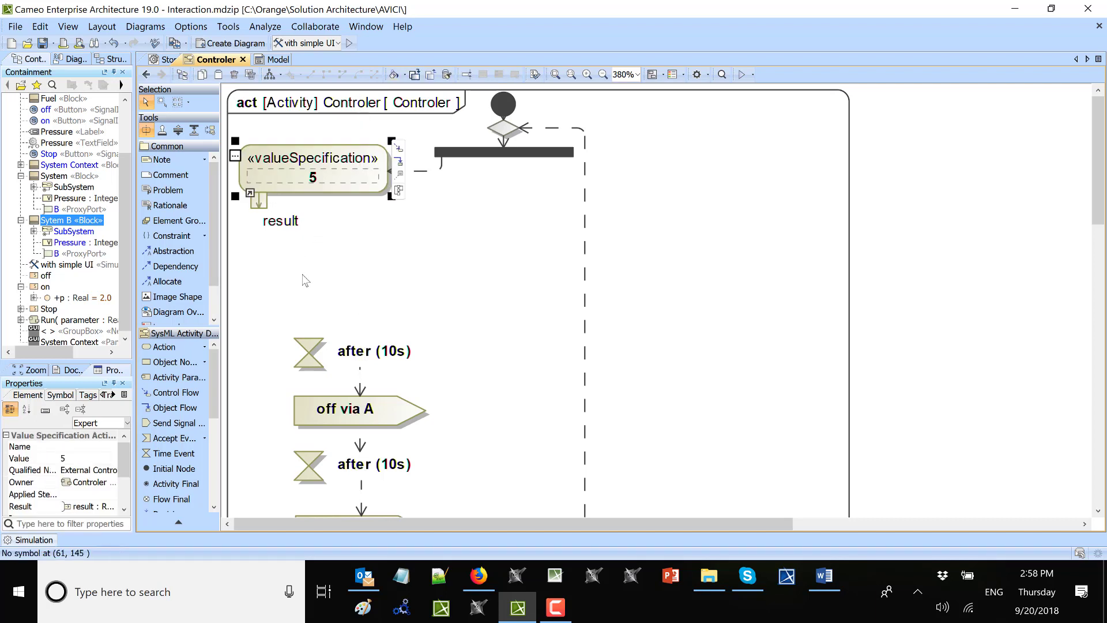
pyautogui.press('Delete')
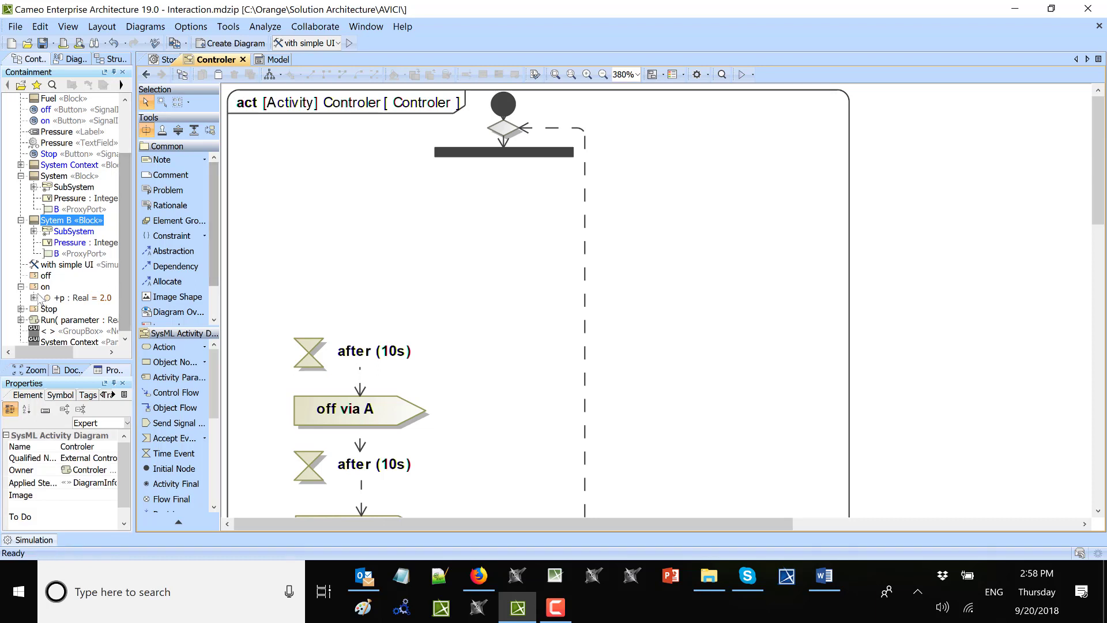
pyautogui.click(44, 286)
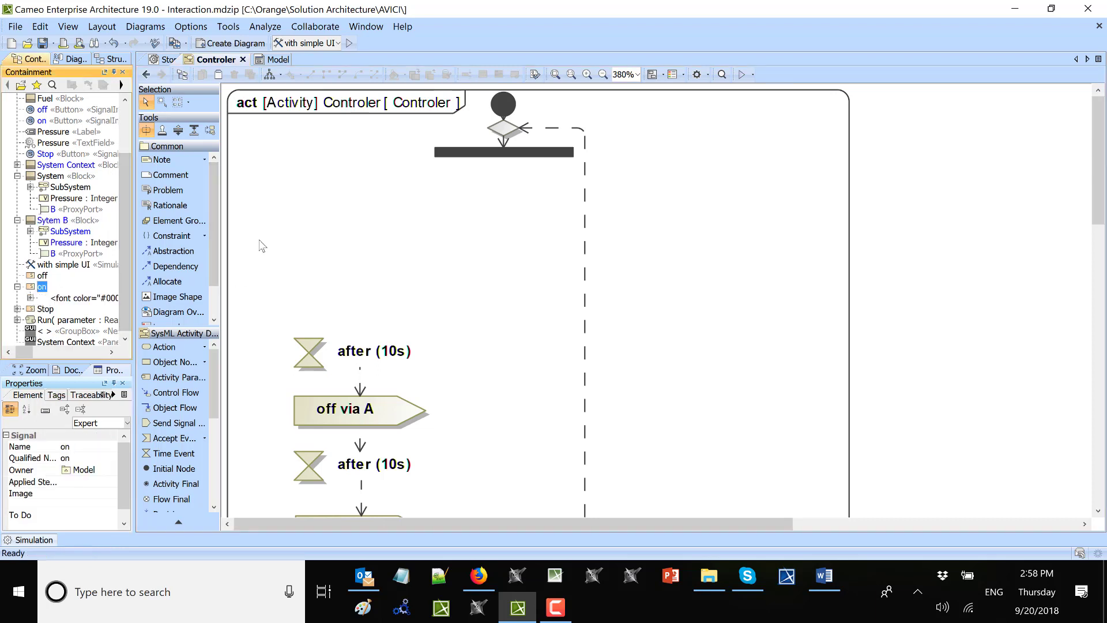
pyautogui.moveTo(253, 212); pyautogui.dragTo(265, 198)
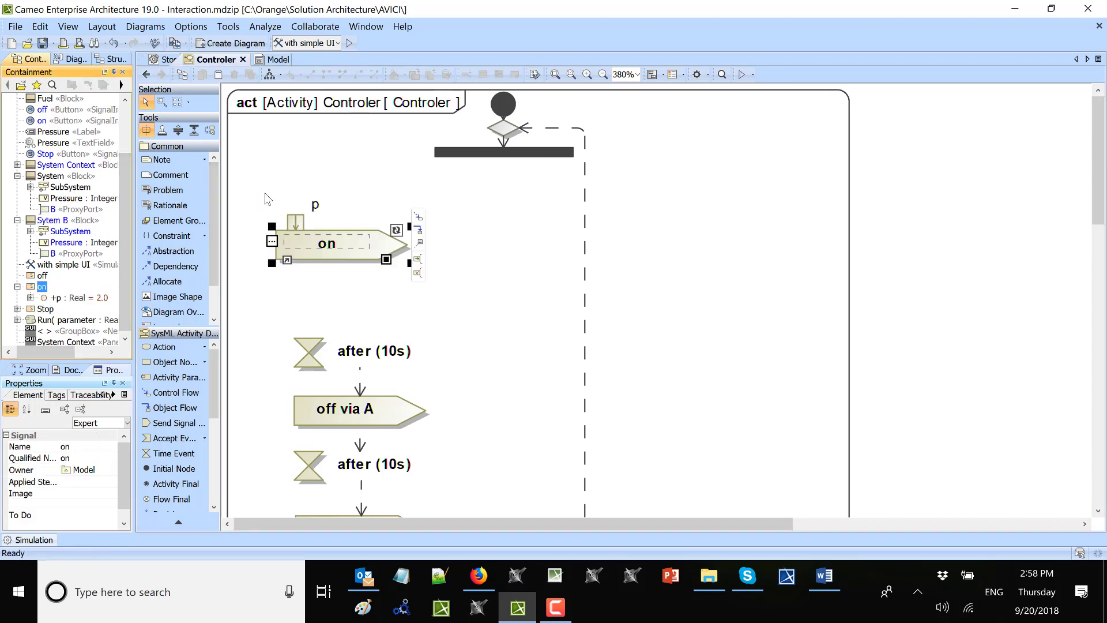
pyautogui.click(362, 238)
pyautogui.click(295, 273)
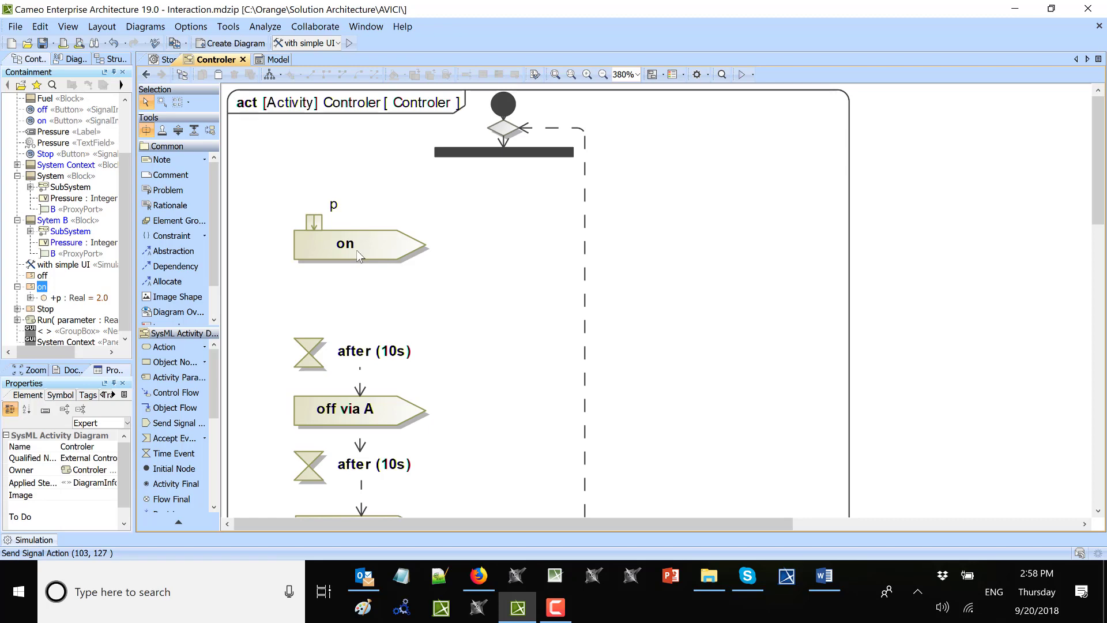
pyautogui.doubleClick(358, 256)
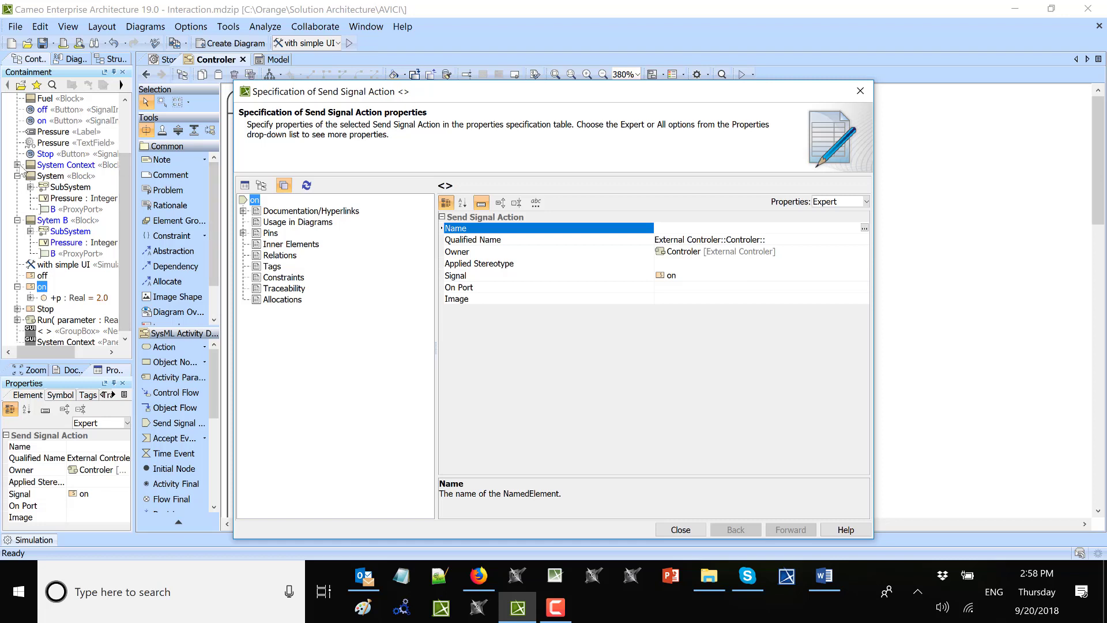
# - Assign External Controler's proxy port A as the on action's On Port, making it on via A
pyautogui.scroll(2, 12, 190)
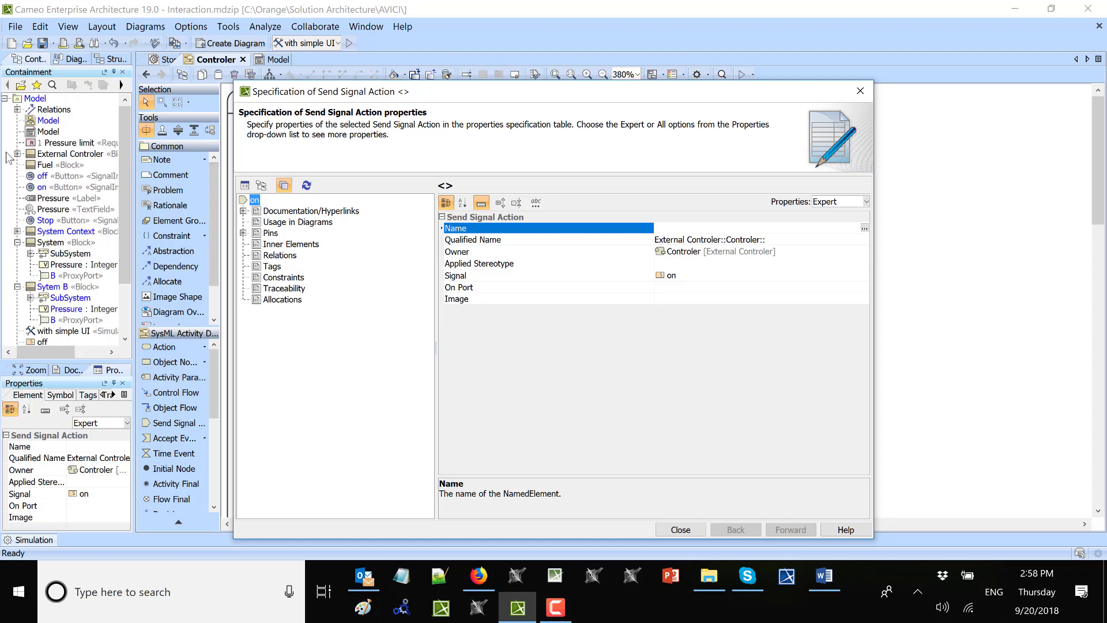
pyautogui.click(17, 153)
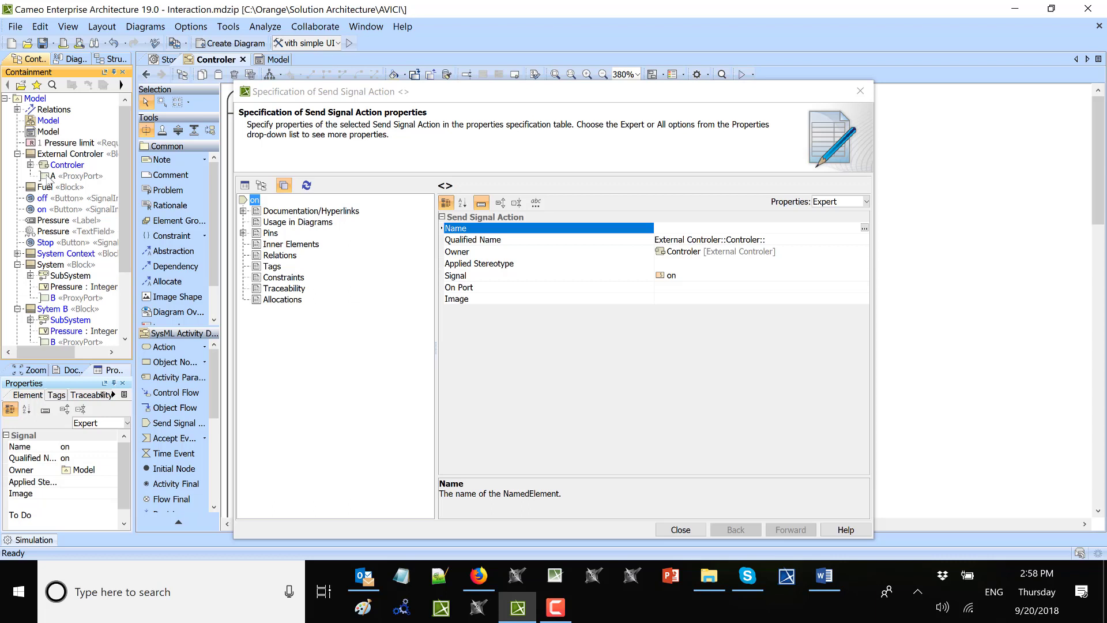
pyautogui.moveTo(49, 179); pyautogui.dragTo(466, 286)
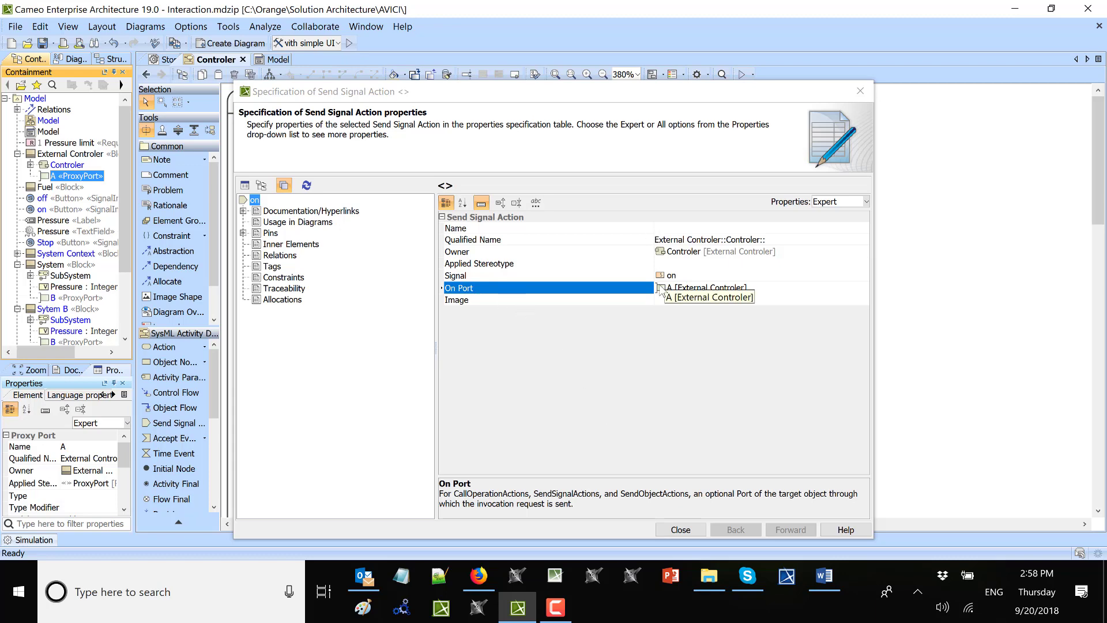
pyautogui.click(680, 529)
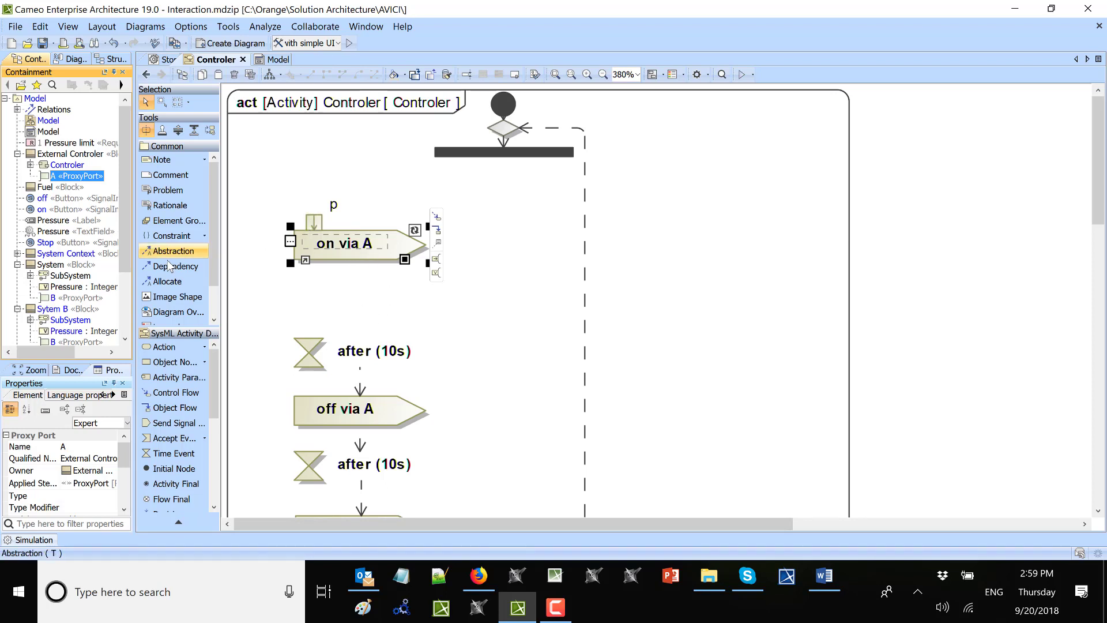
pyautogui.scroll(-1, 127, 271)
pyautogui.scroll(-3, 127, 271)
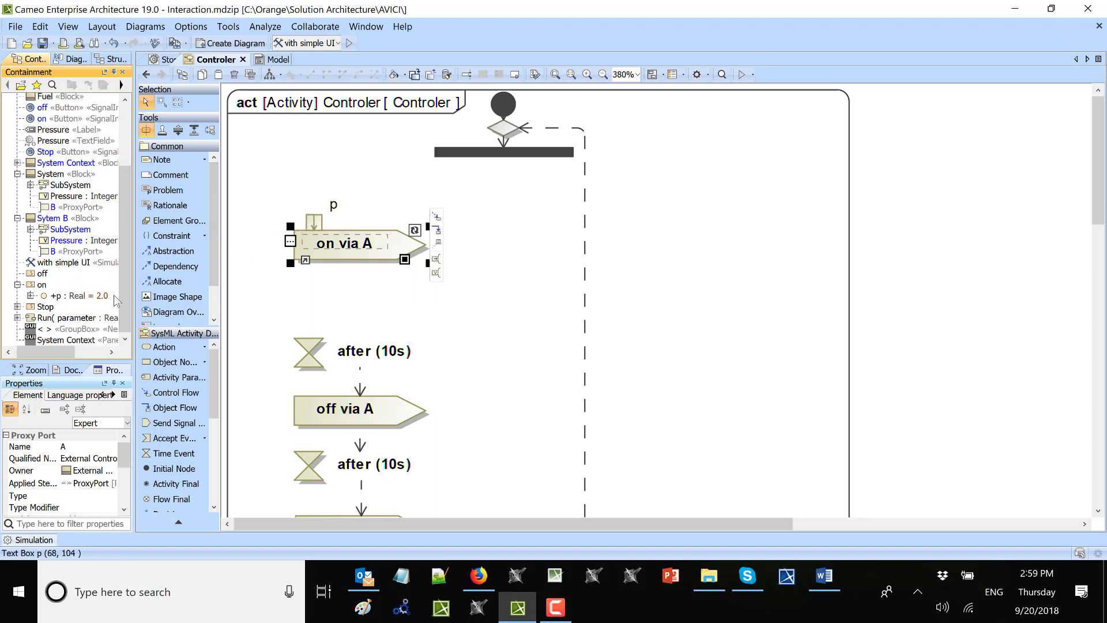
pyautogui.click(46, 296)
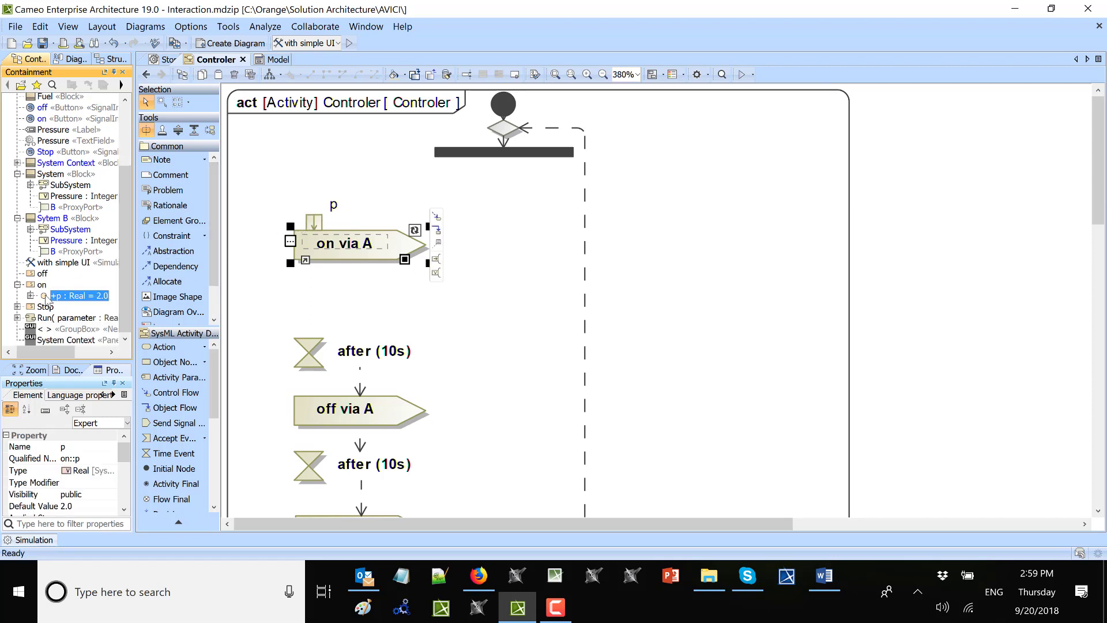
pyautogui.rightClick(46, 296)
pyautogui.click(92, 272)
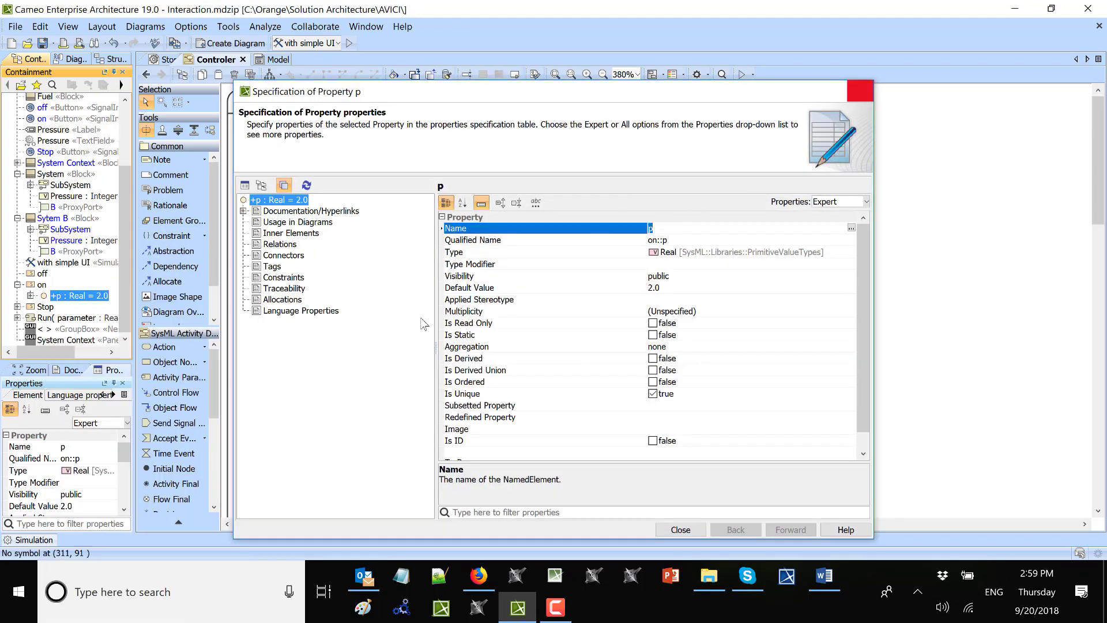
pyautogui.click(860, 91)
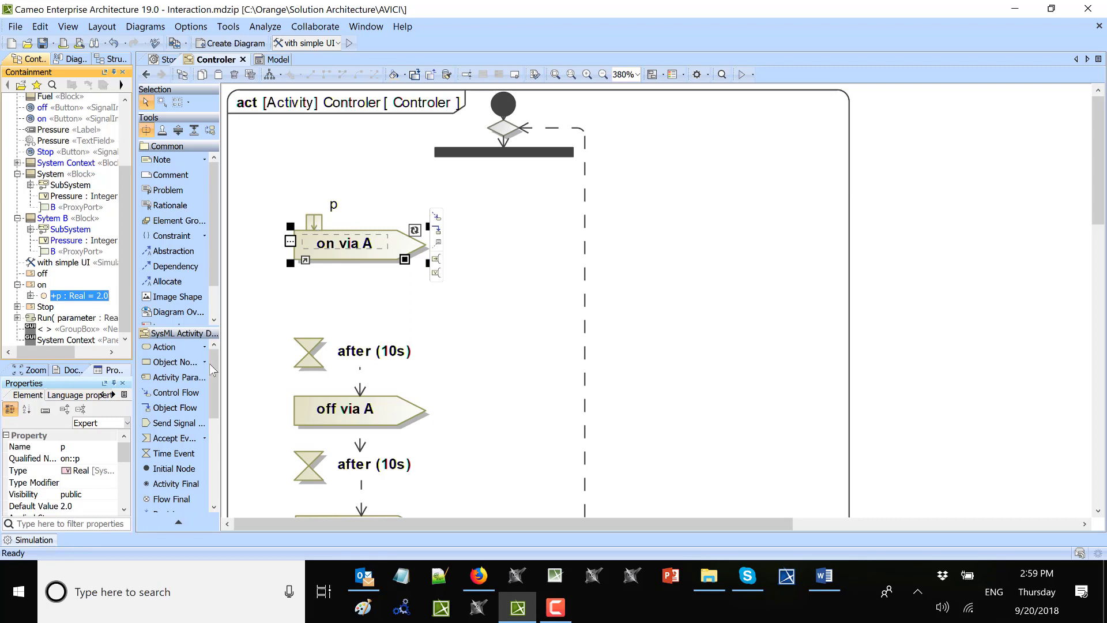
pyautogui.click(204, 347)
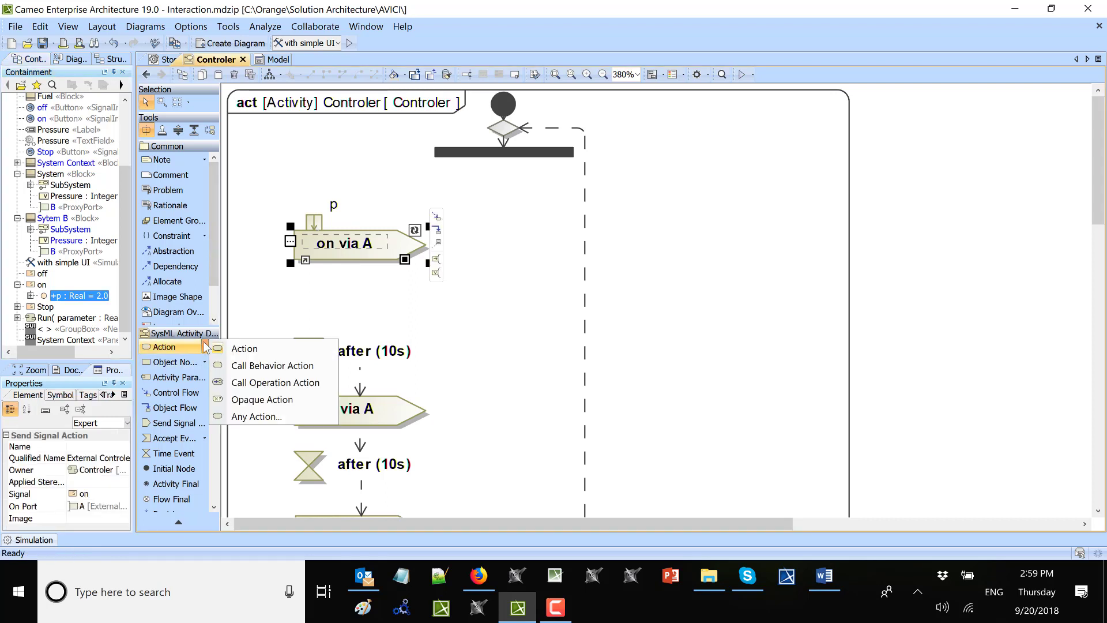
# - Add a Value Specification Action from Any Action… and position it above on via A
pyautogui.click(257, 417)
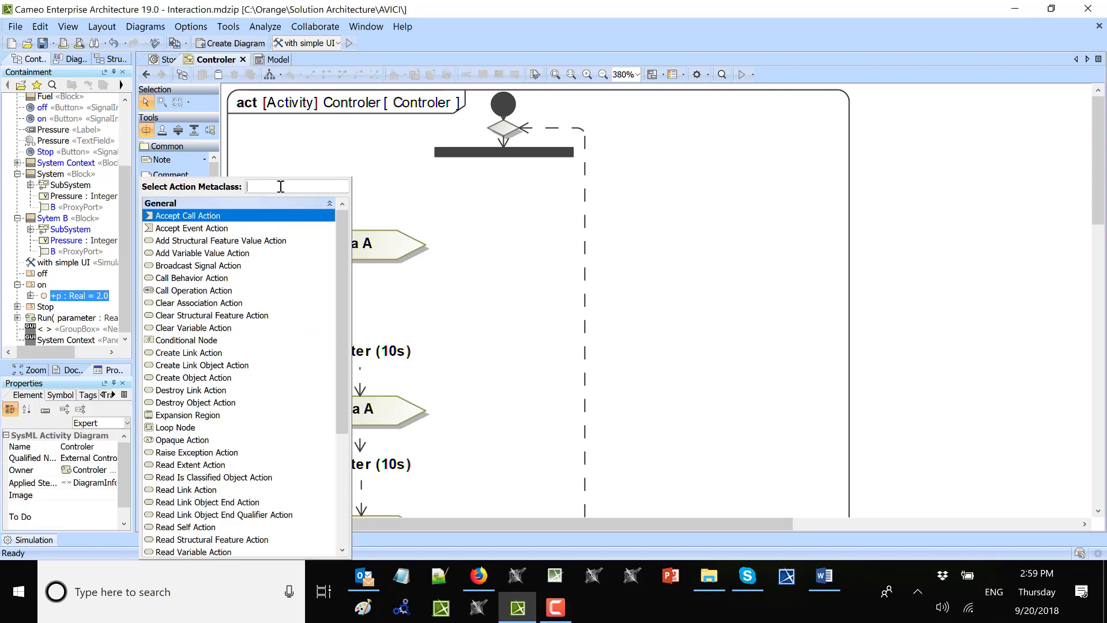
pyautogui.write('value')
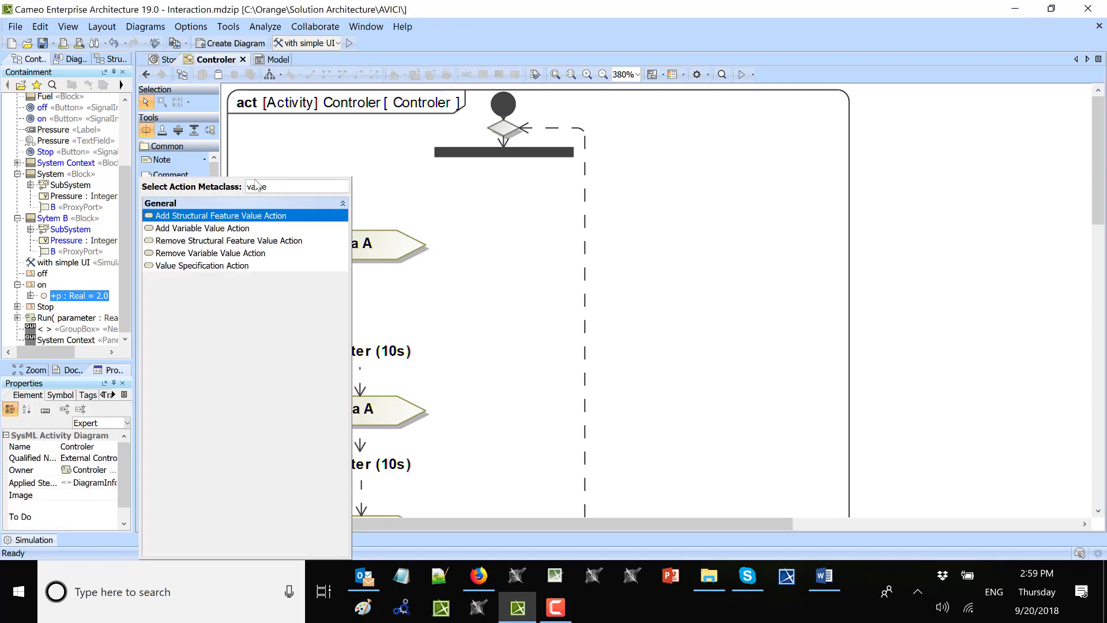
pyautogui.click(220, 265)
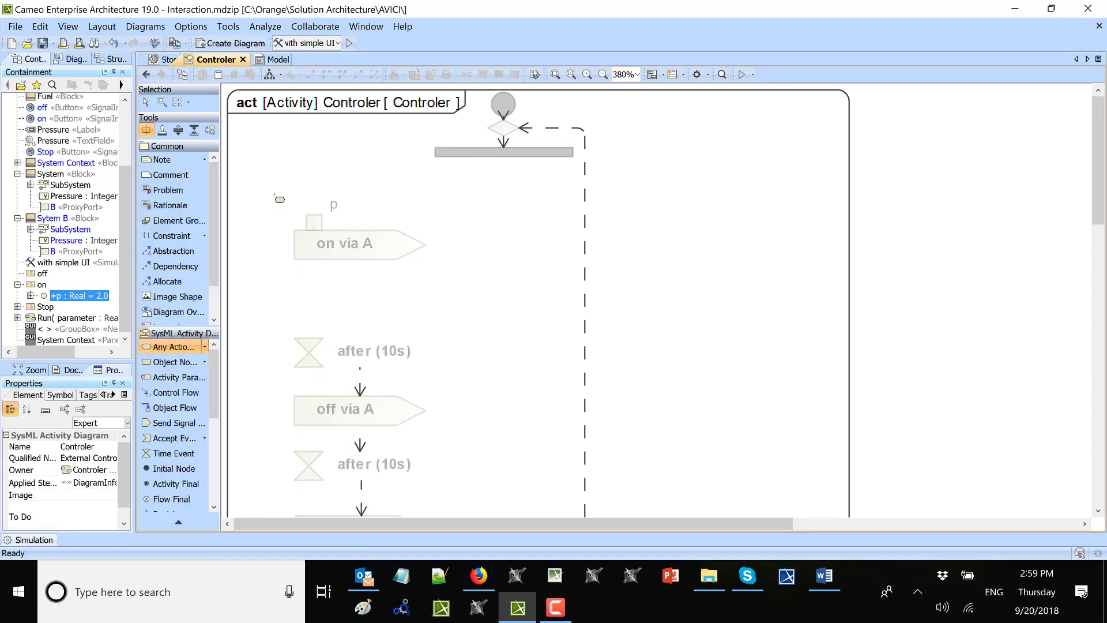
pyautogui.click(275, 173)
pyautogui.moveTo(365, 175); pyautogui.dragTo(299, 176)
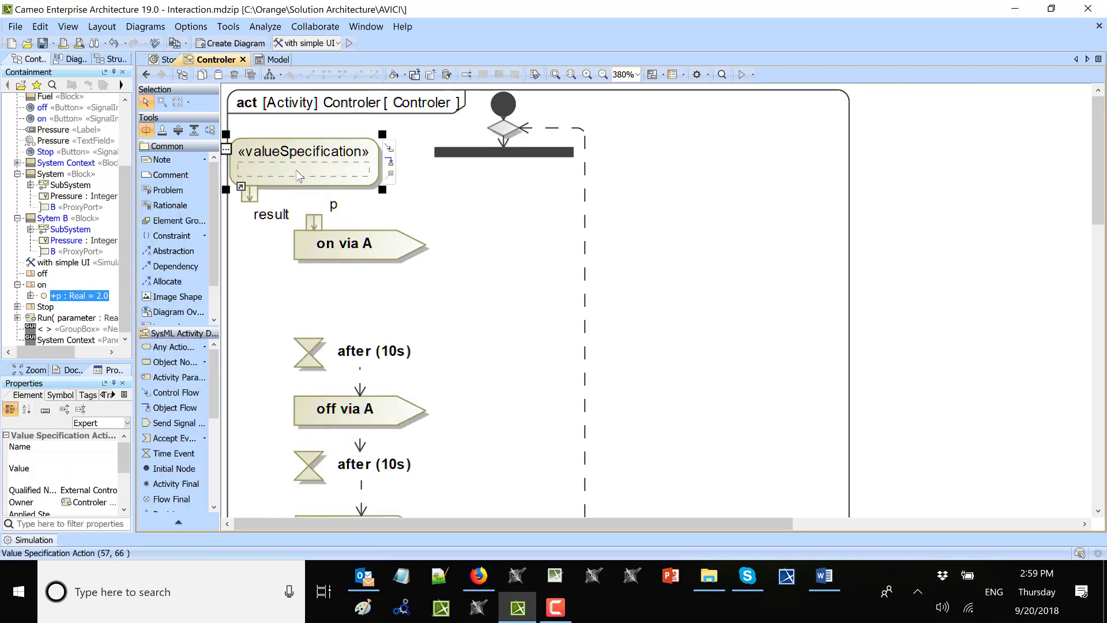
# - Set the value specification action's value to 10
pyautogui.write('5')
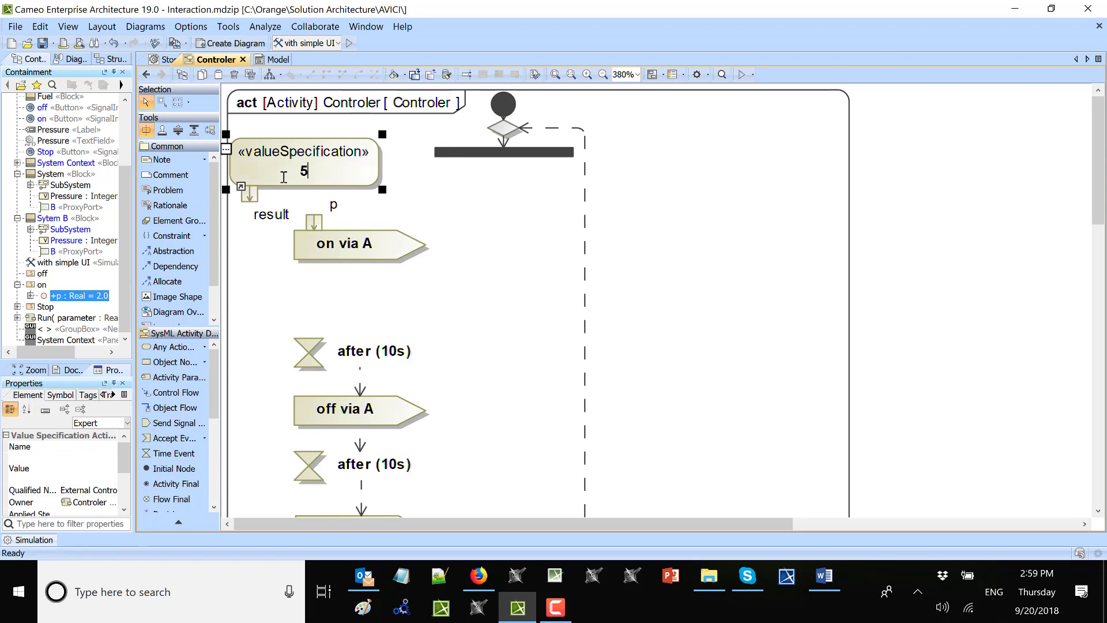
pyautogui.press('BackSpace')
pyautogui.write('100')
pyautogui.press('BackSpace')
pyautogui.click(694, 254)
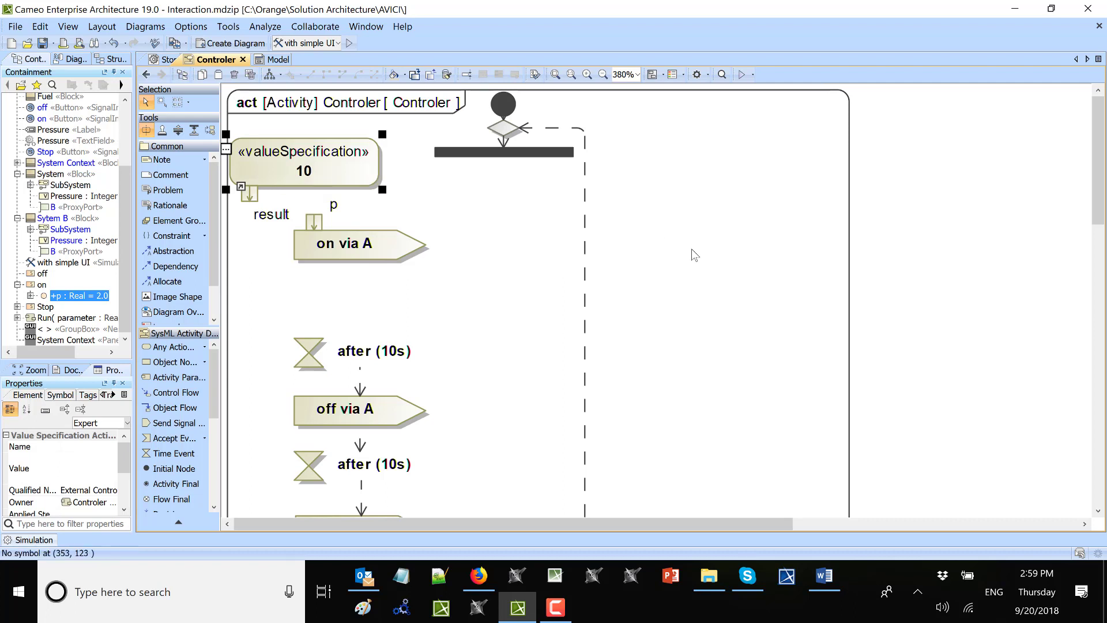
# - Draw an object flow from the result pin to pin p of on via A
pyautogui.click(254, 189)
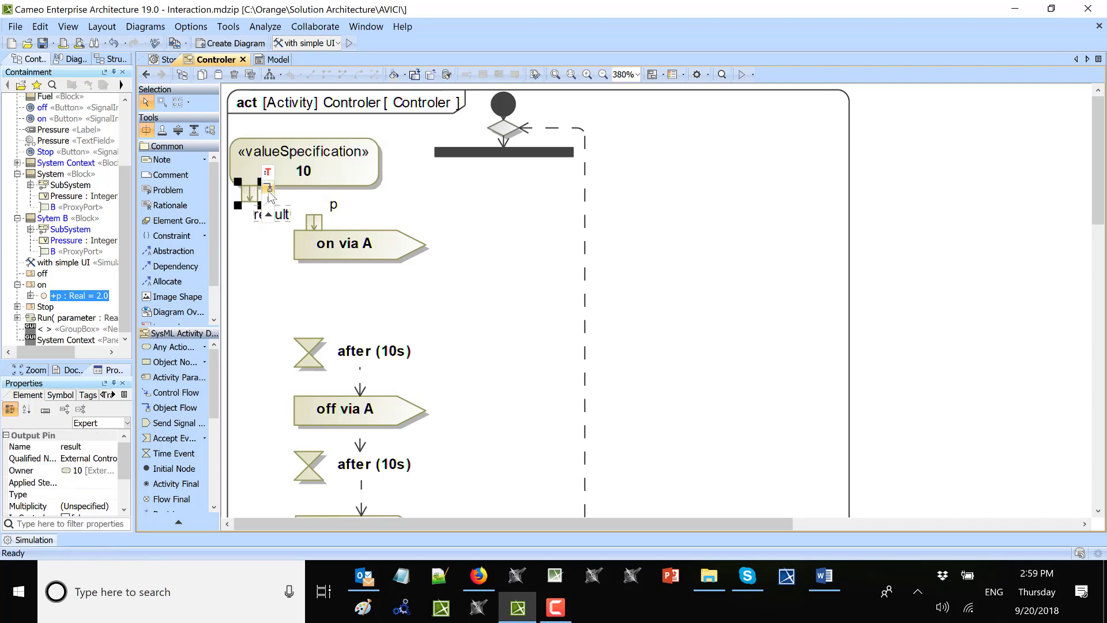
pyautogui.click(268, 191)
pyautogui.click(314, 220)
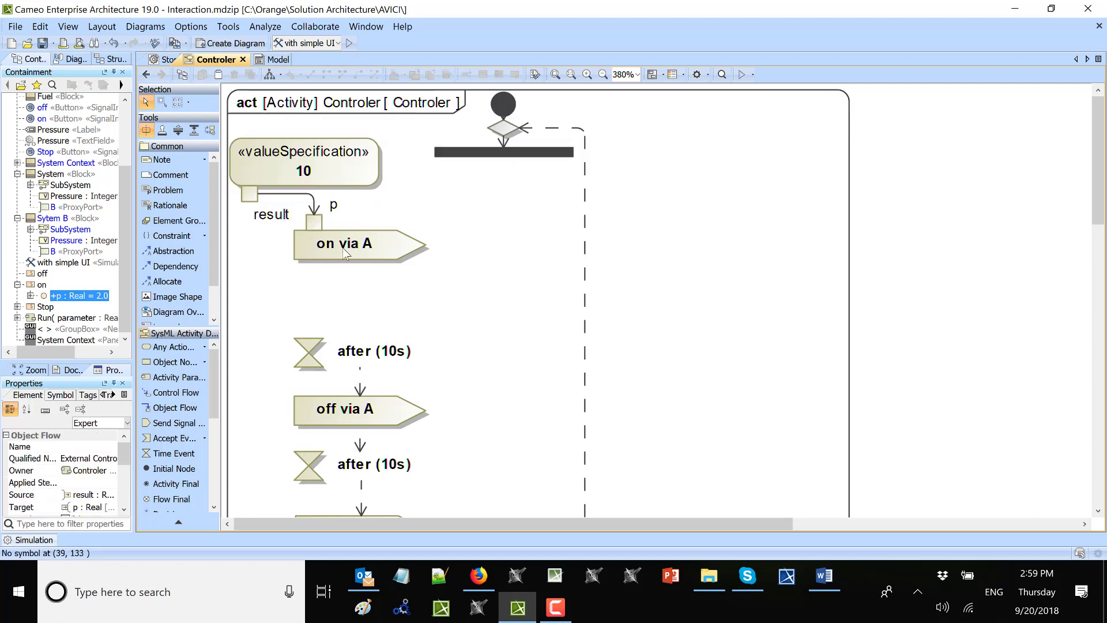
pyautogui.click(570, 151)
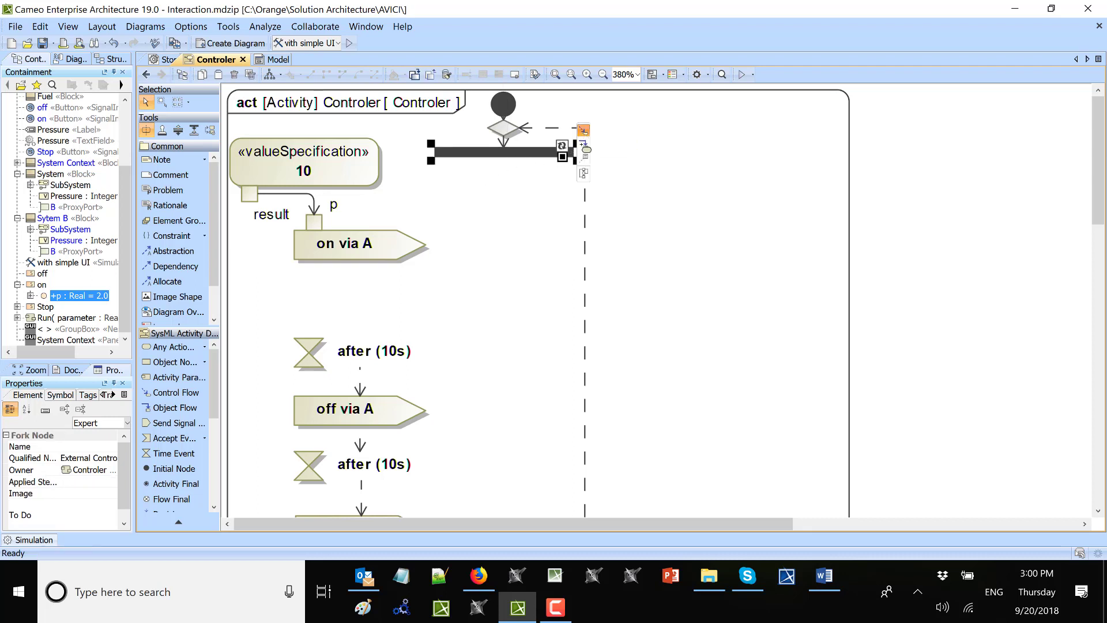
pyautogui.click(584, 134)
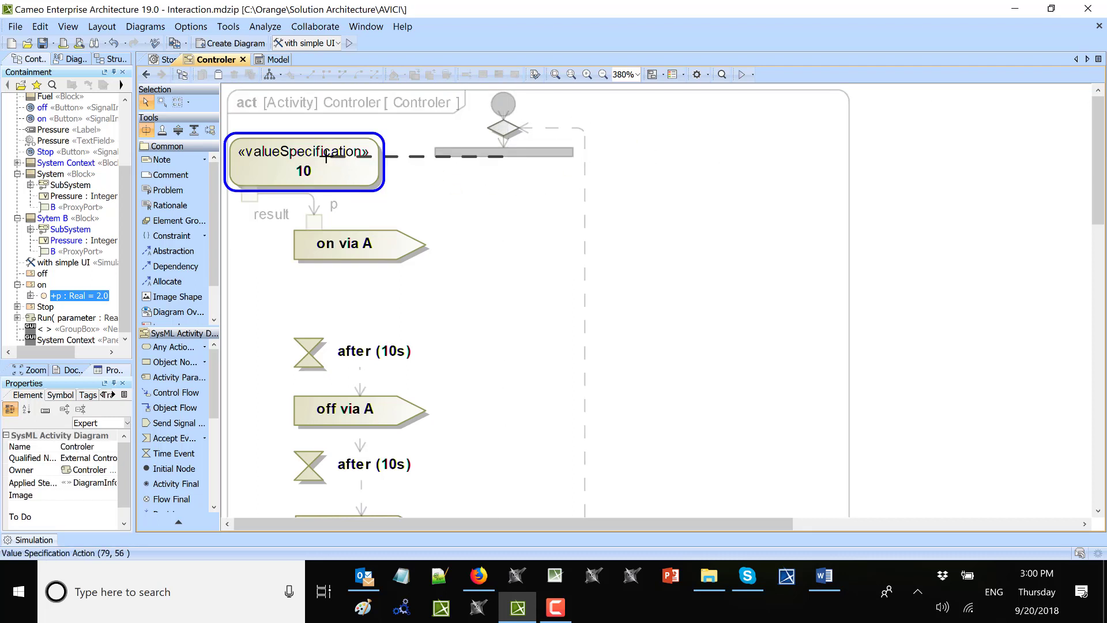
# - Add control flows fork→value specification and on via A→after (10s)
pyautogui.click(346, 159)
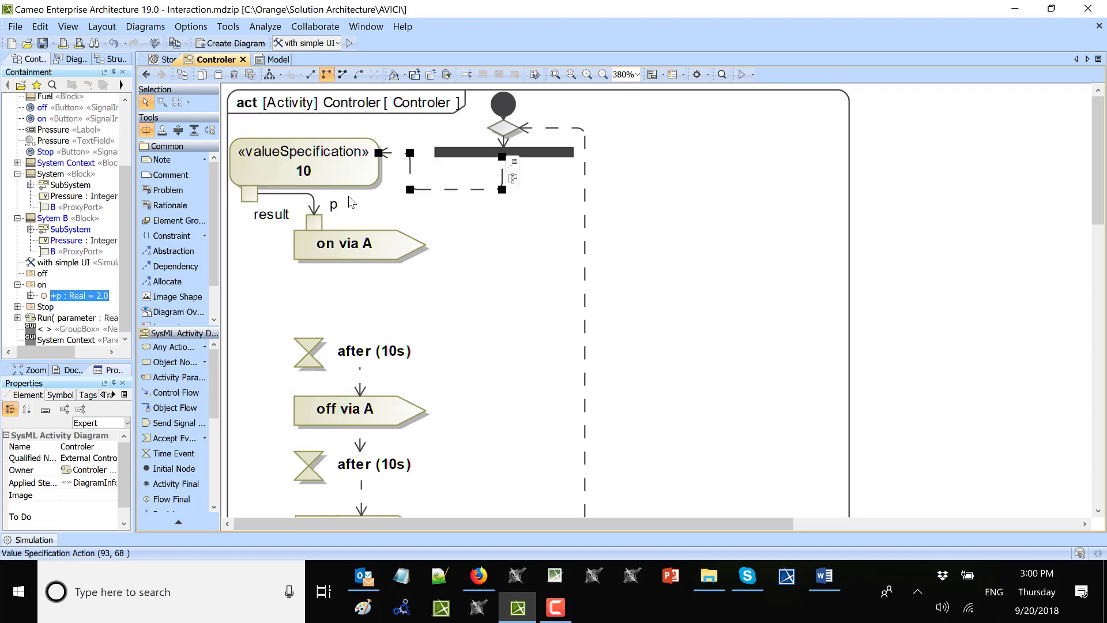
pyautogui.click(358, 251)
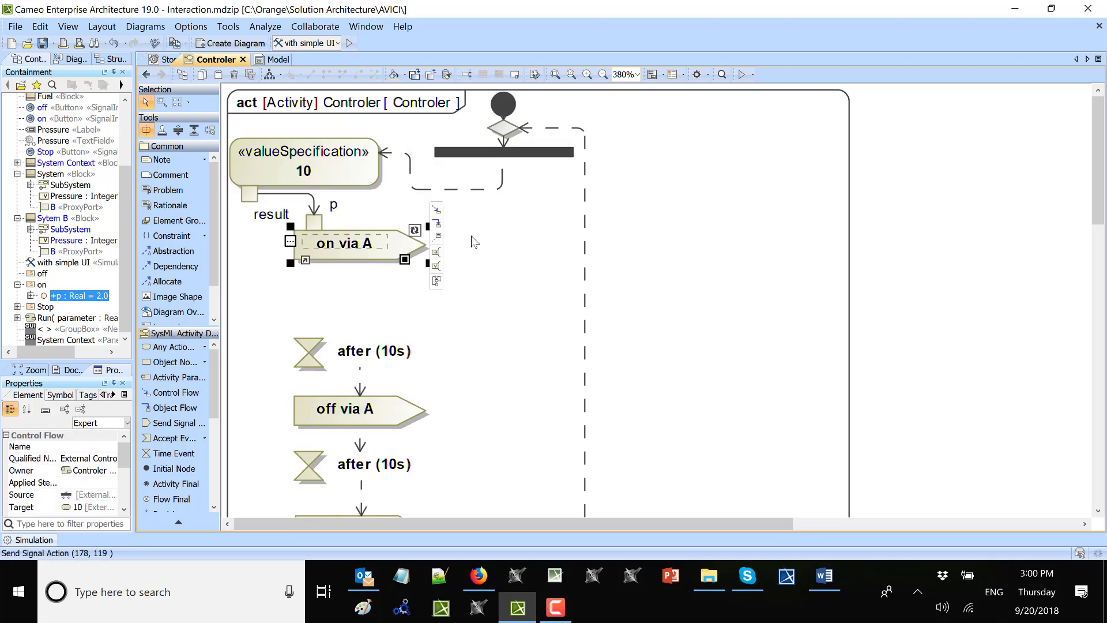
pyautogui.click(438, 209)
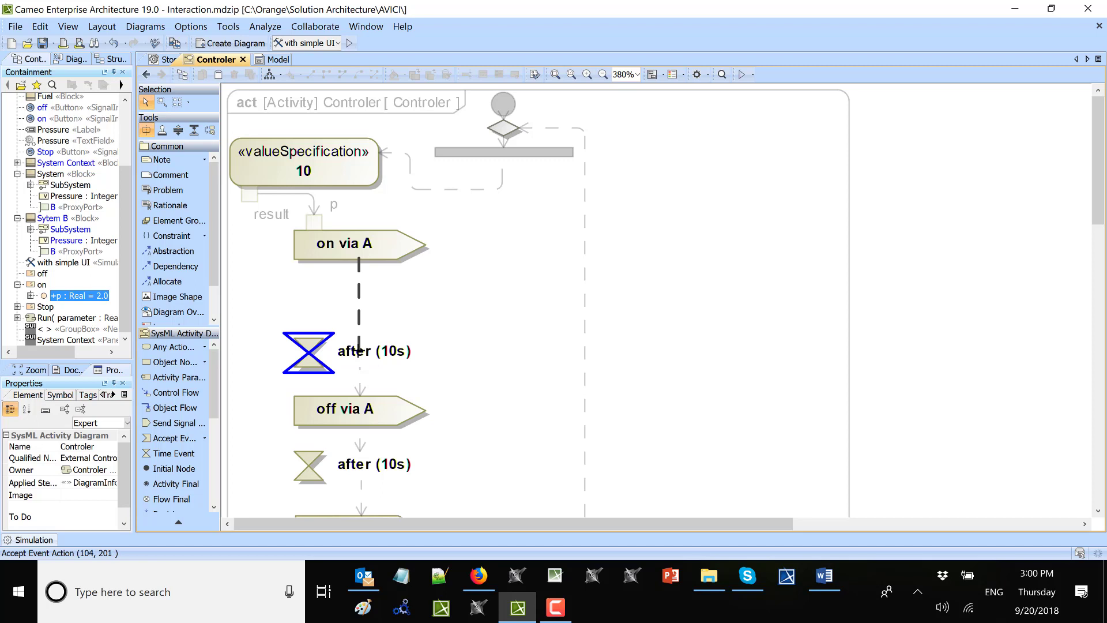
pyautogui.click(358, 348)
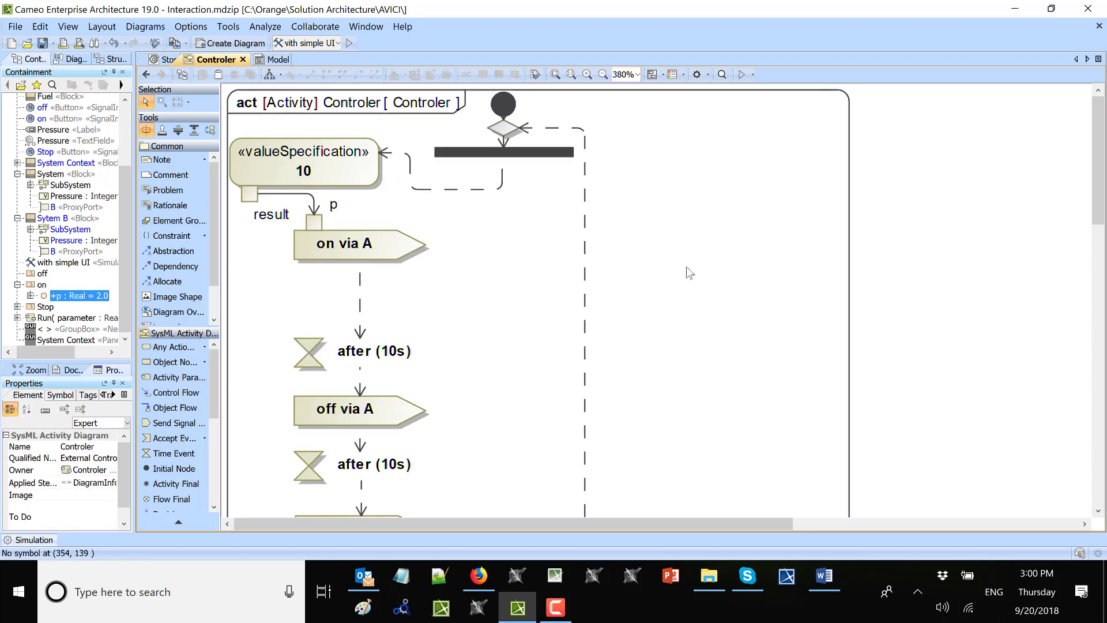
# - Delete the fork node, choosing Yes to join its control flows
pyautogui.click(515, 151)
pyautogui.press('Delete')
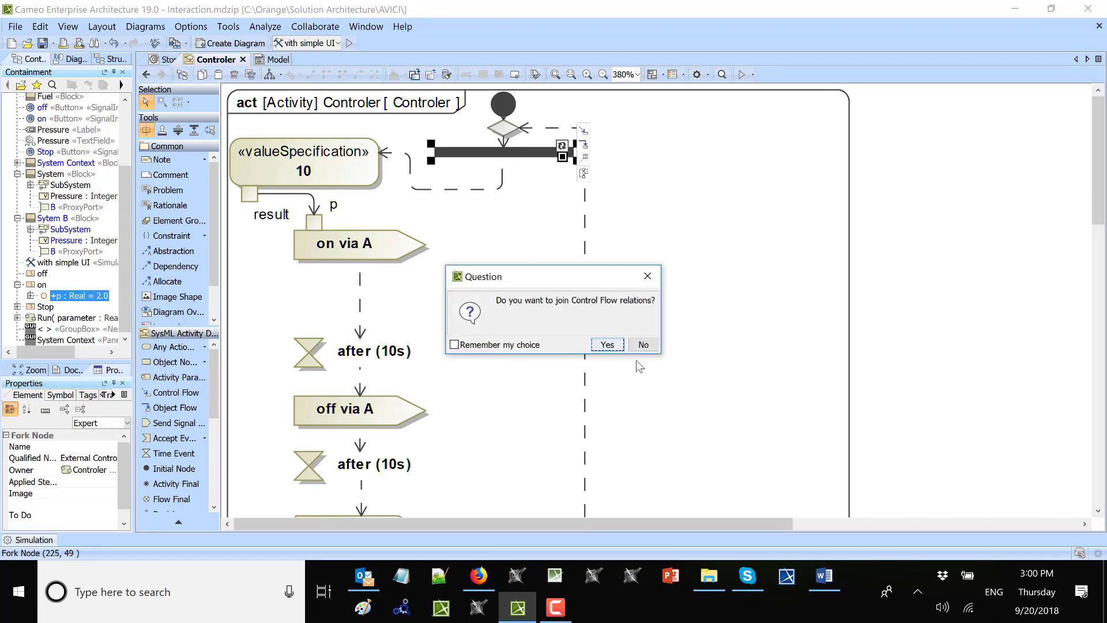
pyautogui.click(607, 344)
# - Rearrange the value specification action and lower the merge node below the initial node
pyautogui.moveTo(356, 283); pyautogui.dragTo(355, 283)
pyautogui.moveTo(326, 171); pyautogui.dragTo(413, 193)
pyautogui.click(321, 227)
pyautogui.click(485, 157)
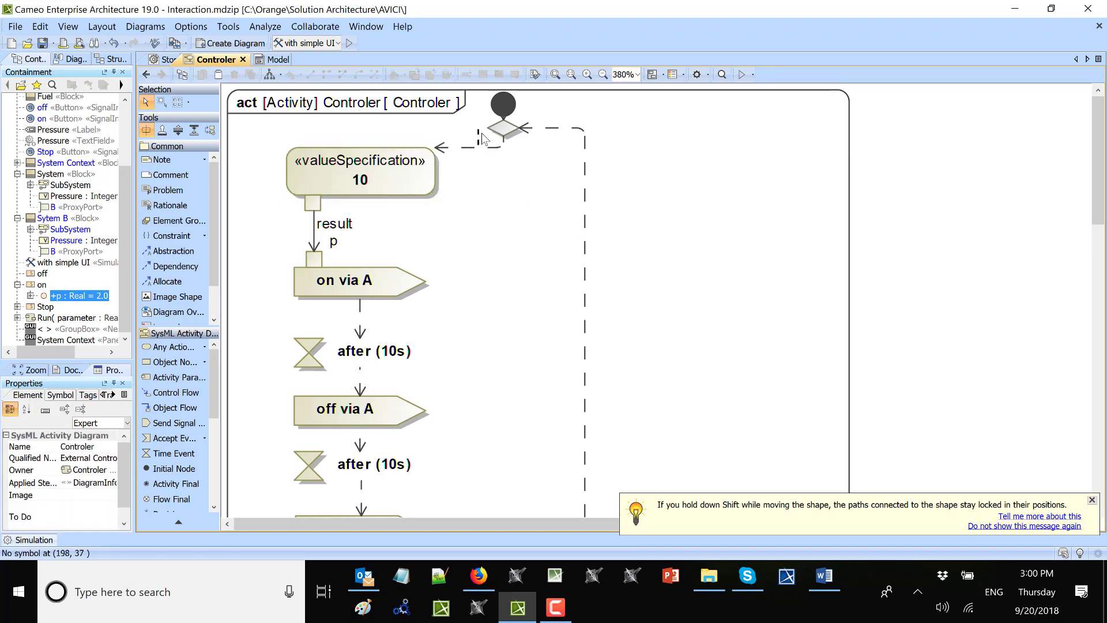
pyautogui.click(483, 141)
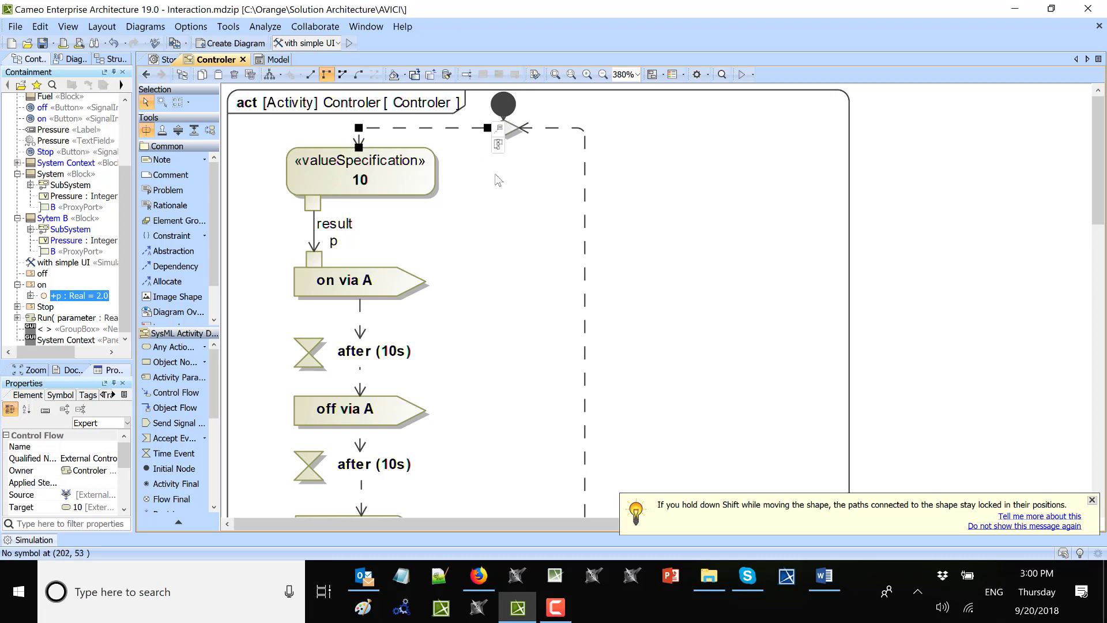
pyautogui.click(503, 132)
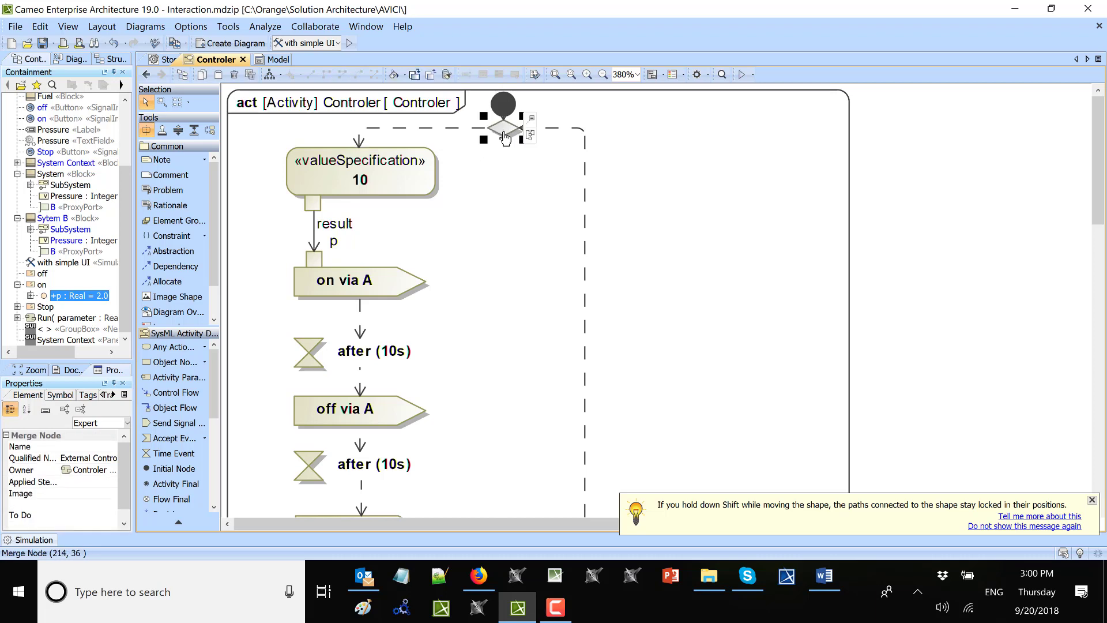
pyautogui.moveTo(506, 105); pyautogui.dragTo(581, 205)
pyautogui.click(250, 358)
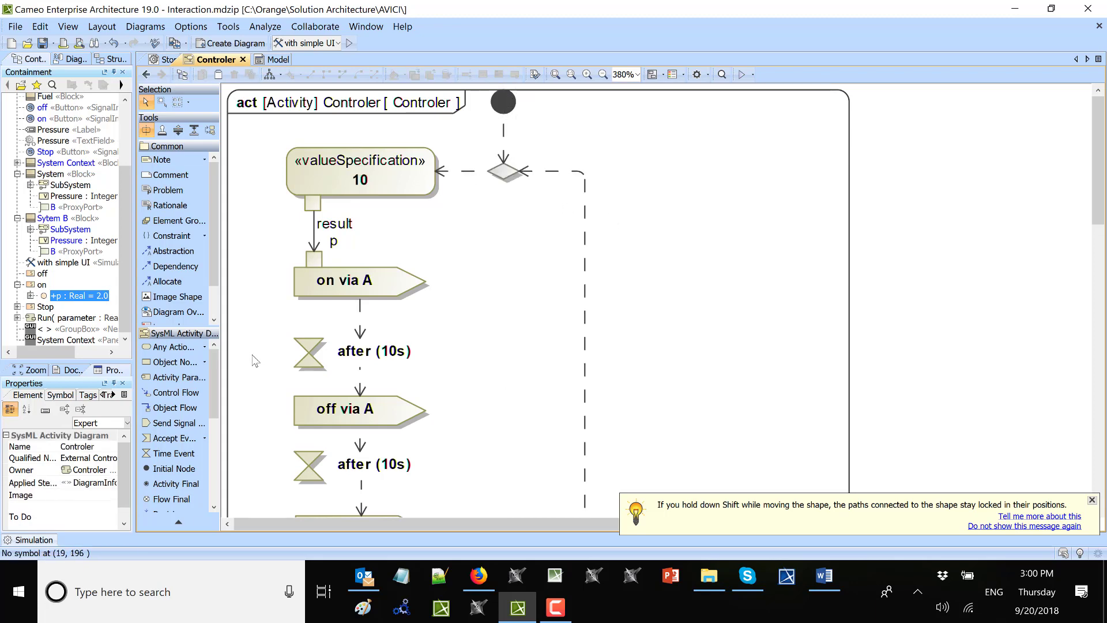
pyautogui.scroll(-3, 478, 379)
# - Scroll through the Controler activity to review the on, off and Stop via A sequence
pyautogui.scroll(3, 389, 279)
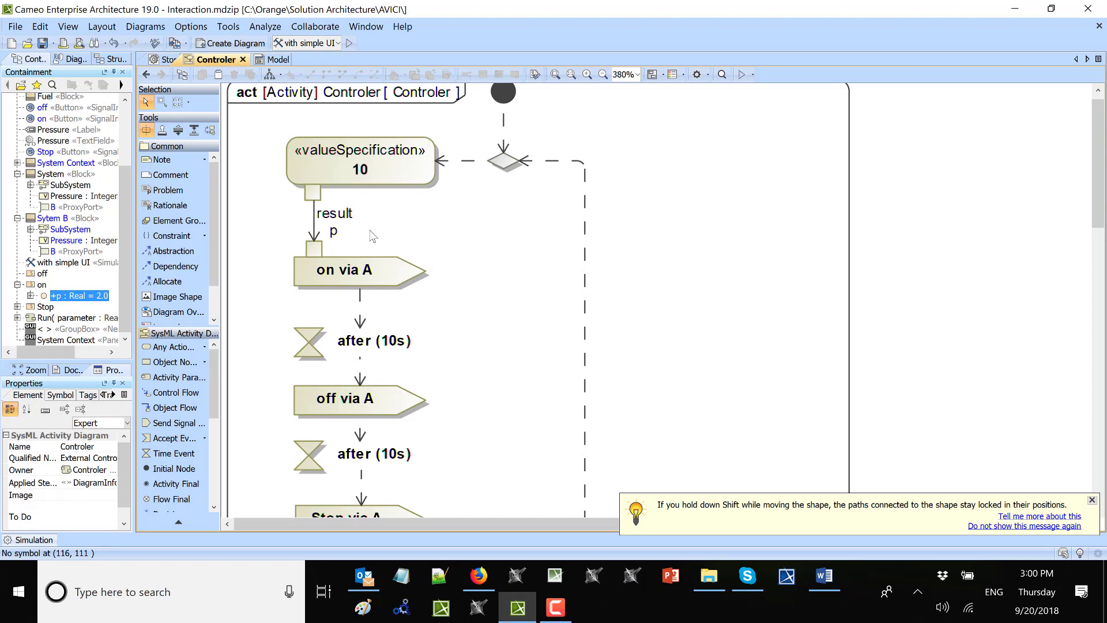
pyautogui.scroll(-1, 354, 272)
pyautogui.scroll(-1, 362, 285)
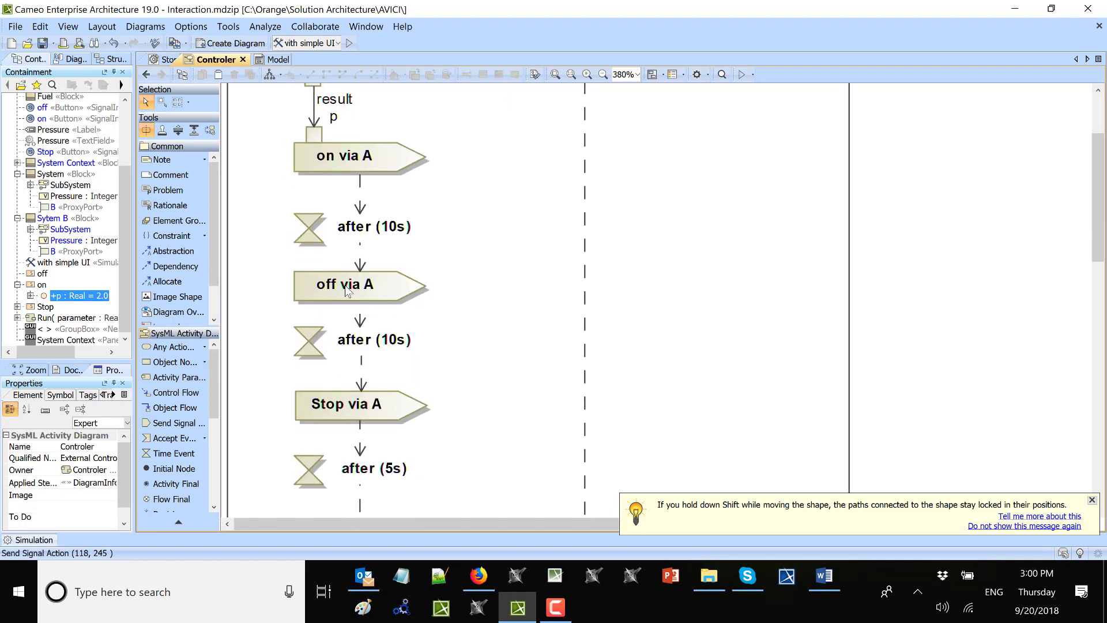
pyautogui.scroll(-2, 368, 290)
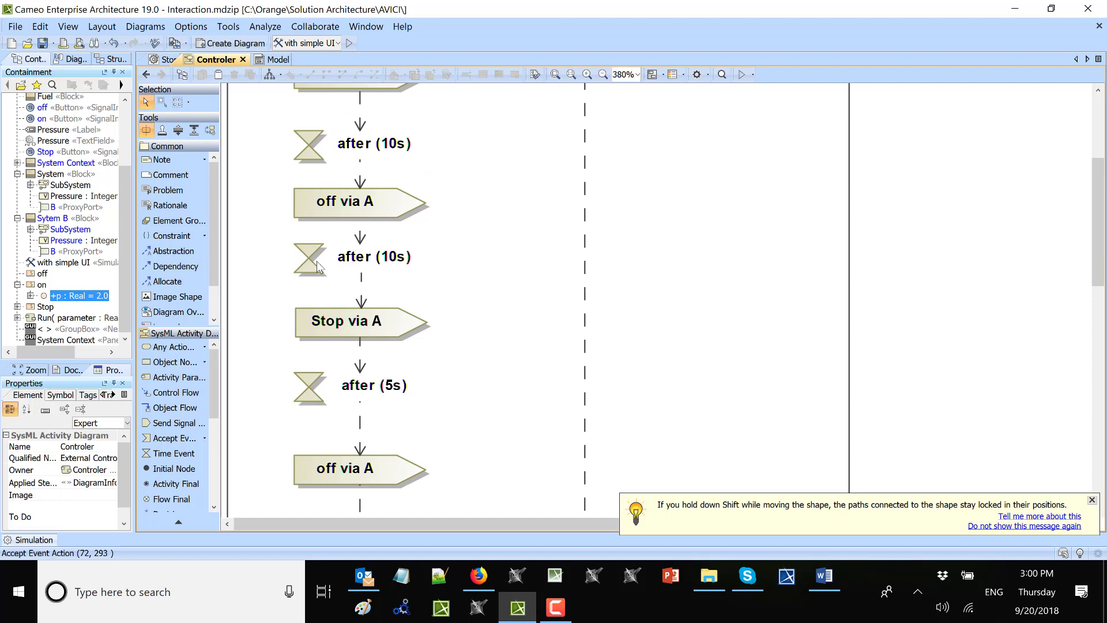
pyautogui.scroll(-1, 320, 268)
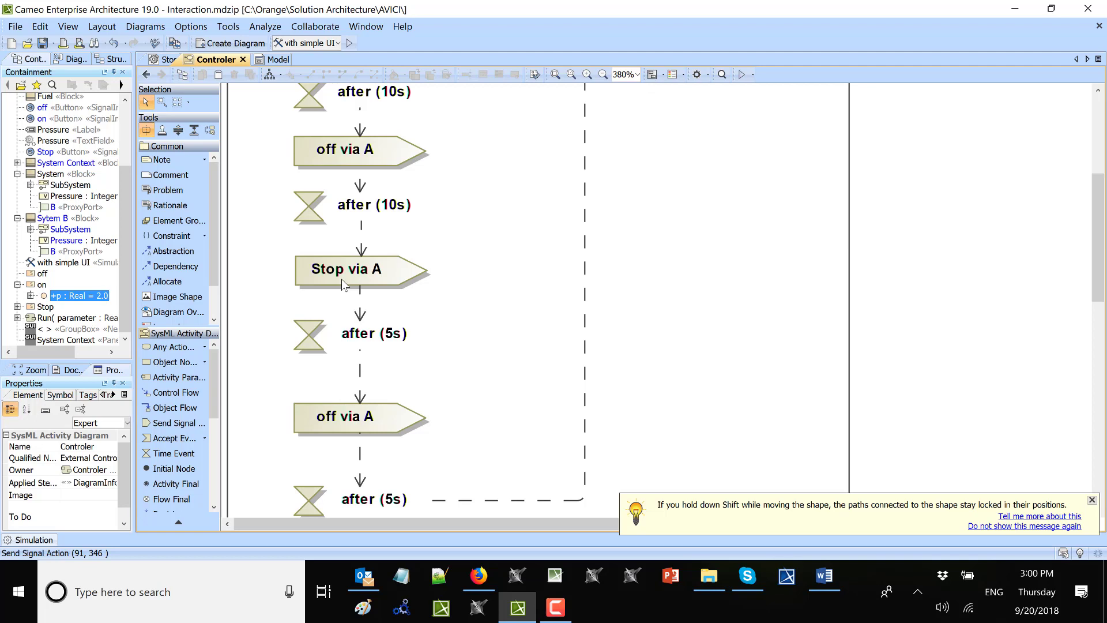
pyautogui.scroll(-1, 363, 321)
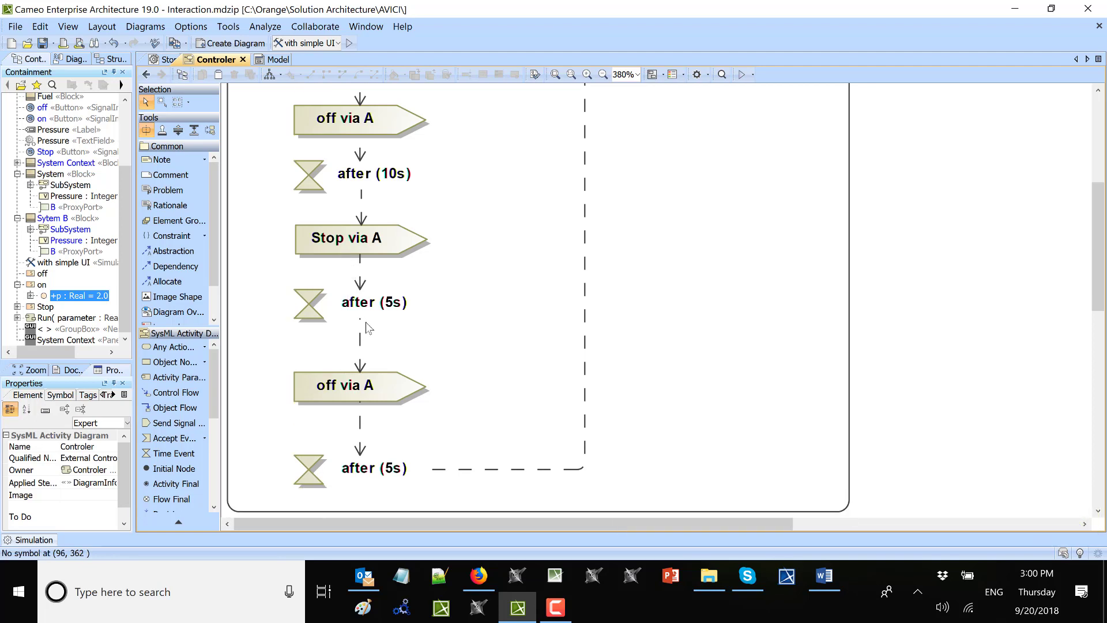
pyautogui.scroll(-1, 362, 315)
pyautogui.scroll(-1, 378, 340)
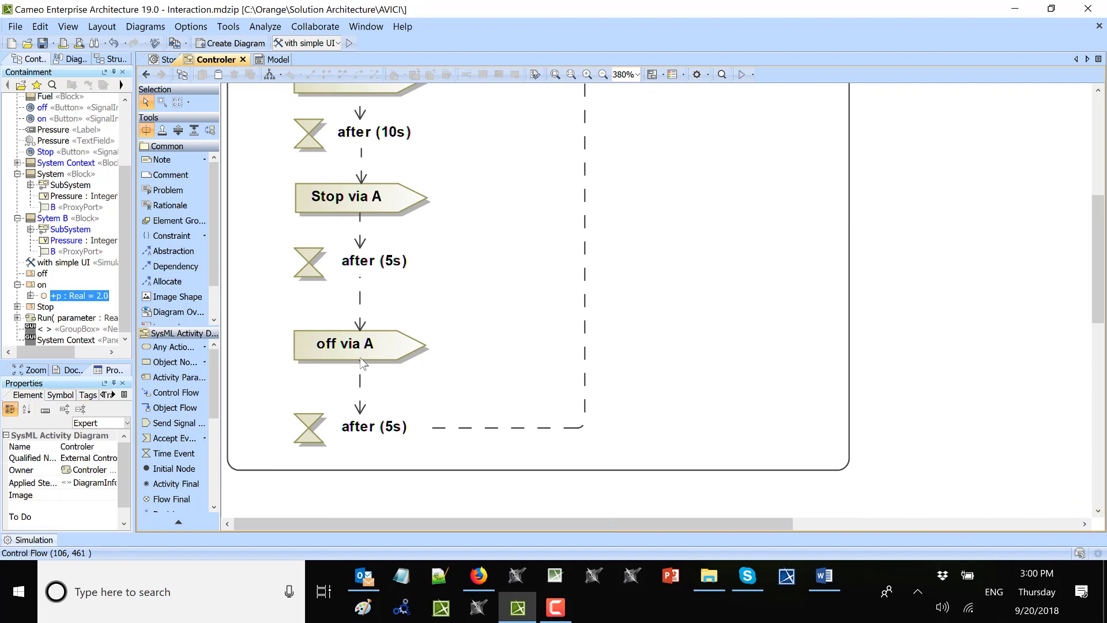
pyautogui.scroll(10, 361, 362)
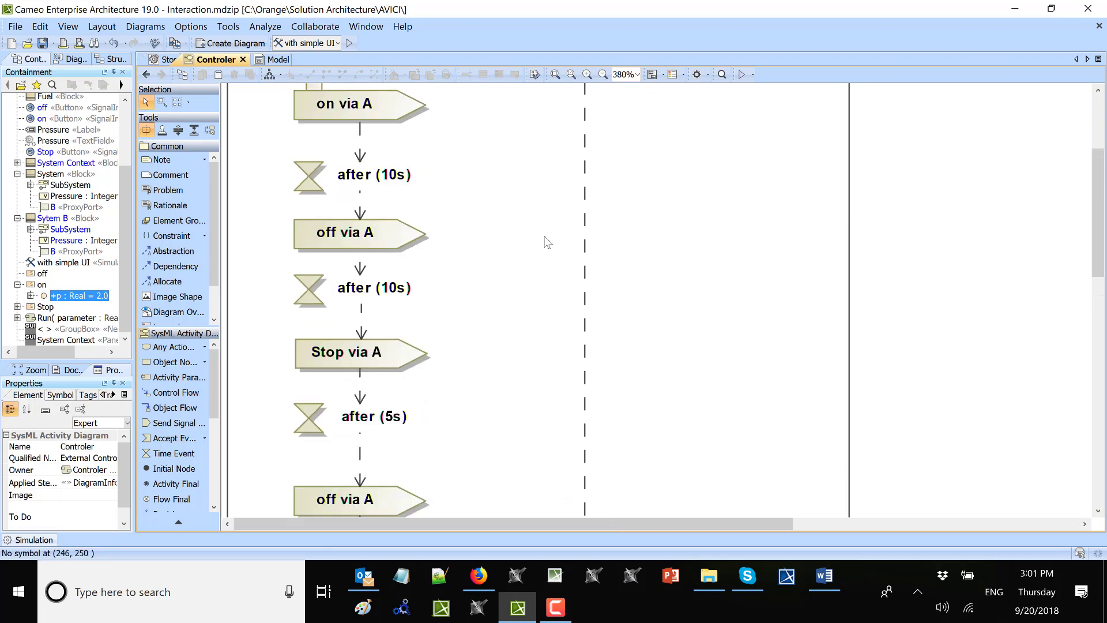
pyautogui.scroll(1, 529, 227)
pyautogui.scroll(3, 529, 227)
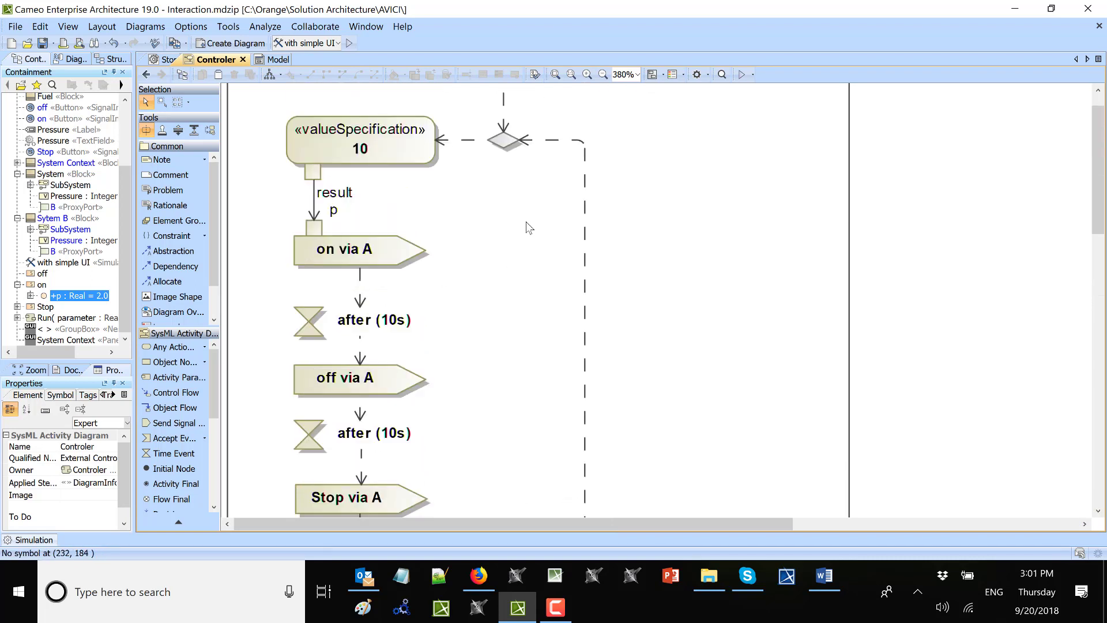
pyautogui.scroll(2, 378, 291)
# - Nudge the result pin label up-right and inspect the Stop signal in the Containment tree
pyautogui.moveTo(346, 229); pyautogui.dragTo(352, 216)
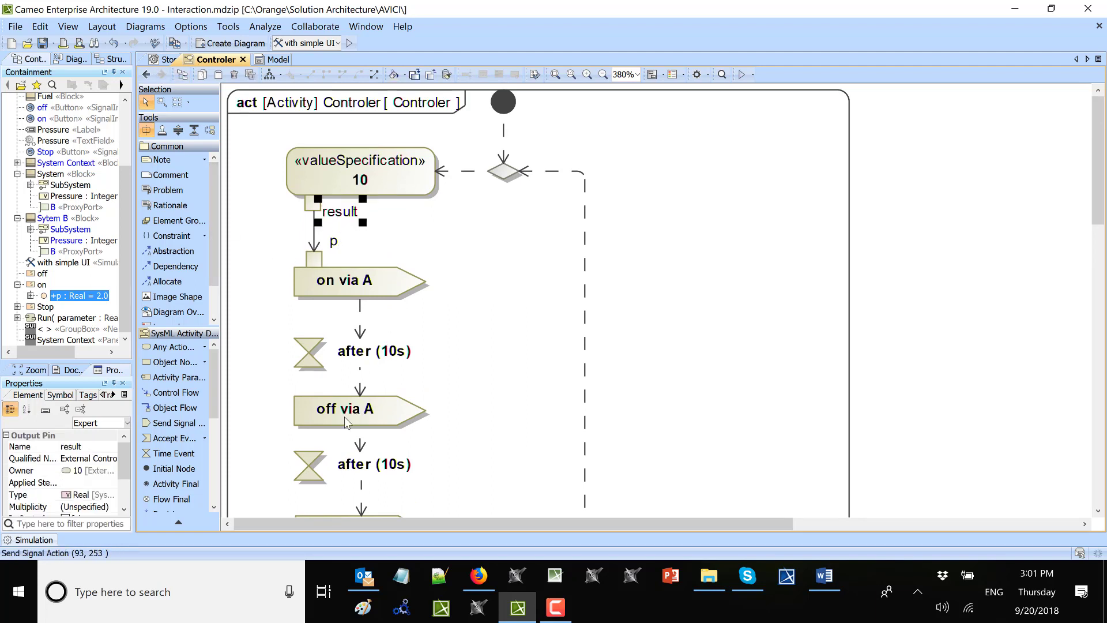
pyautogui.click(17, 307)
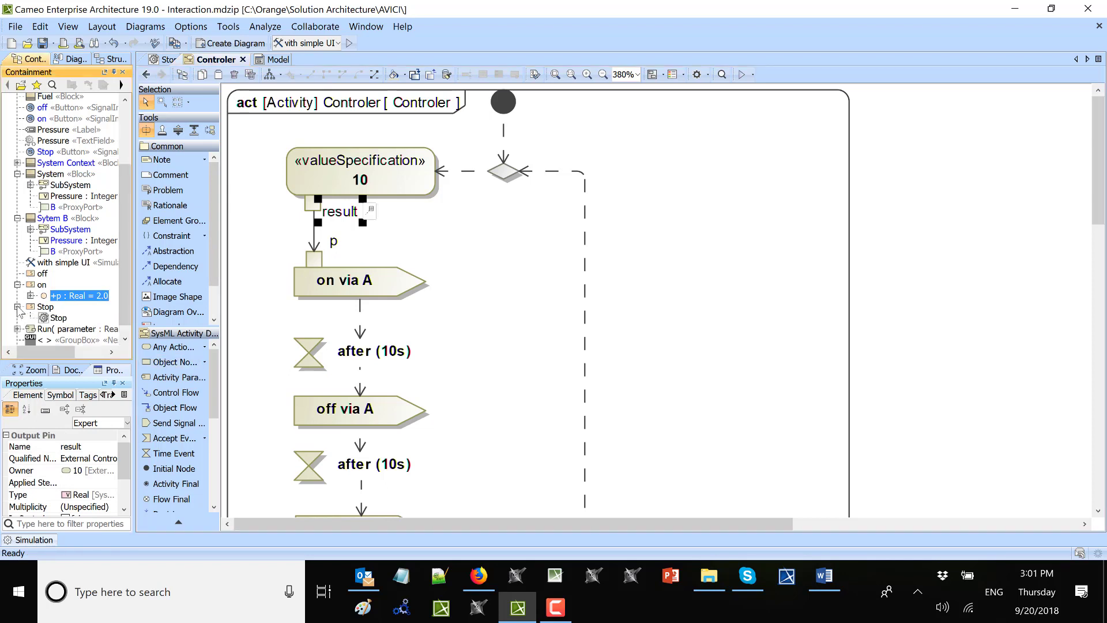
pyautogui.click(17, 307)
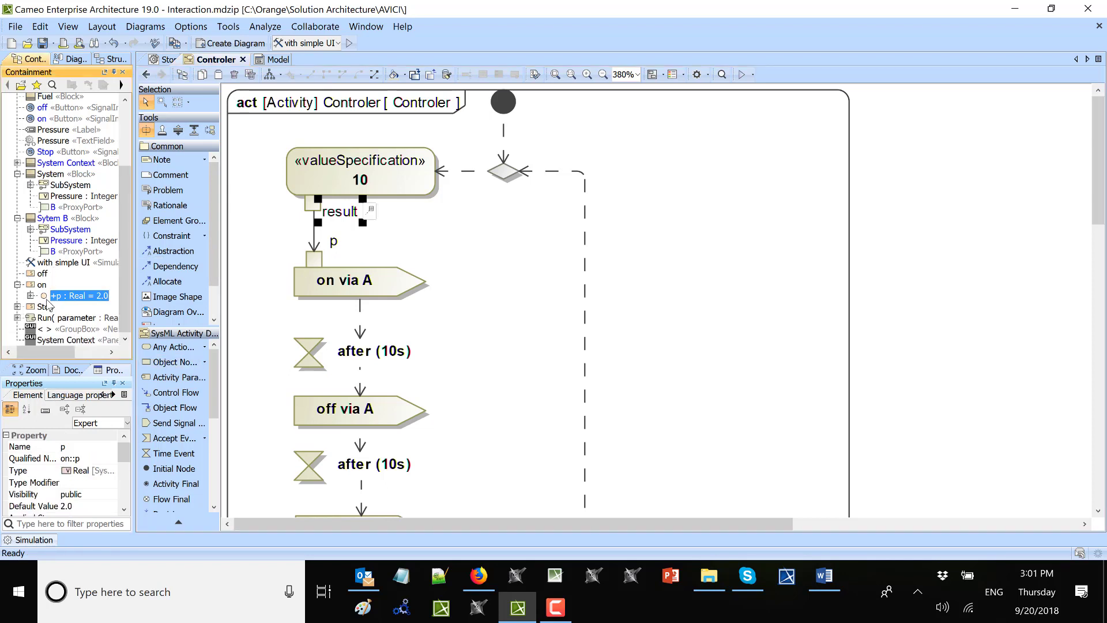
pyautogui.scroll(2, 49, 309)
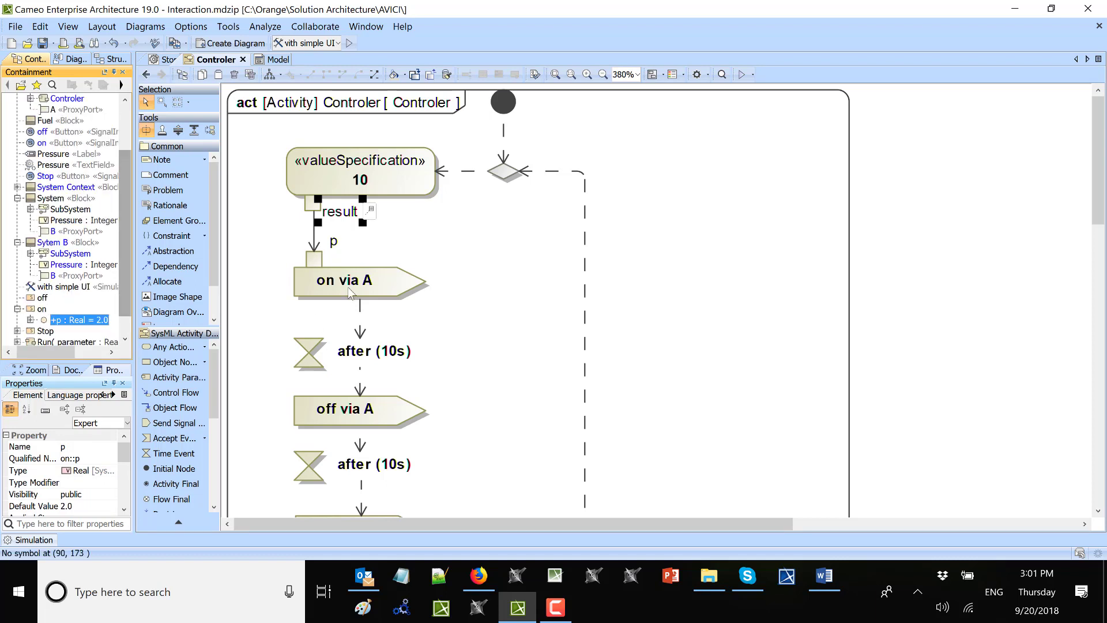
pyautogui.scroll(-1, 305, 351)
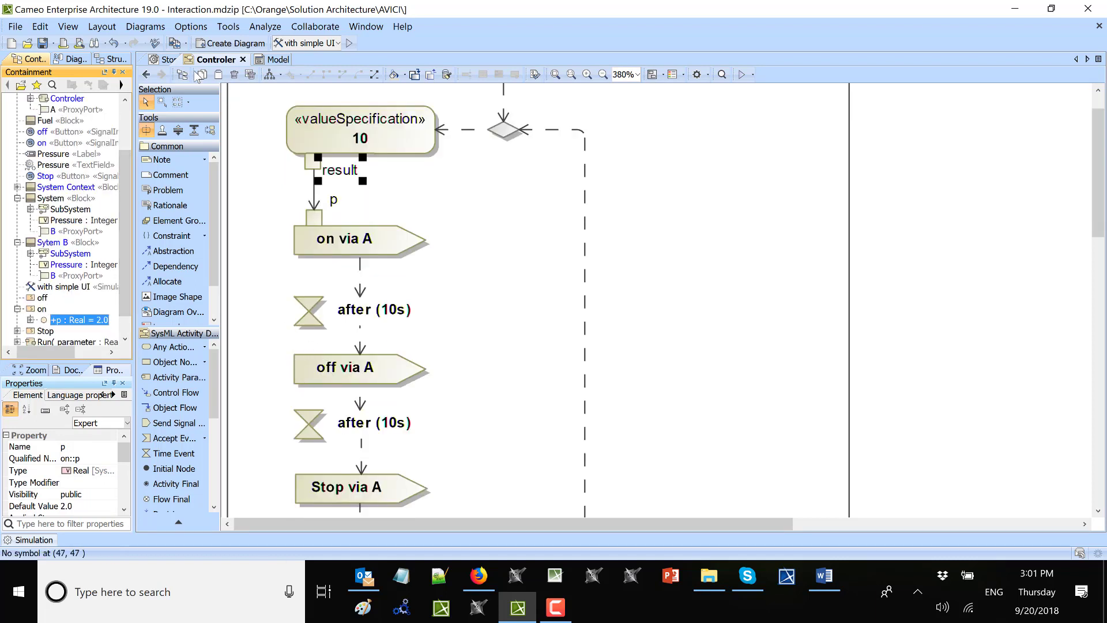
# - Close the Skype chat notification popup covering the diagram
pyautogui.click(791, 237)
pyautogui.scroll(3, 790, 238)
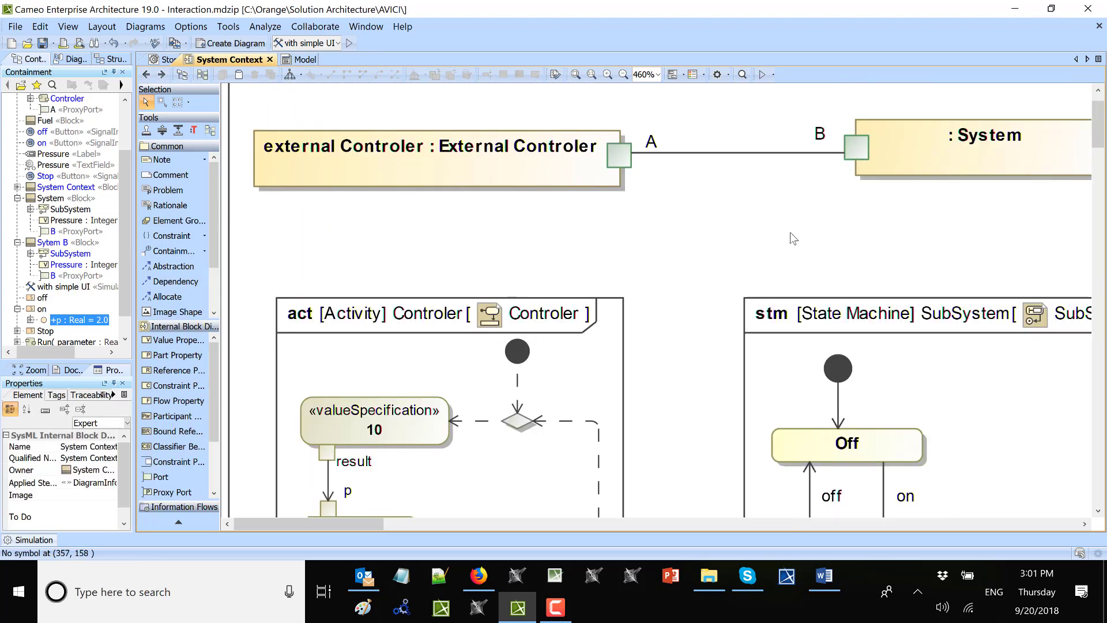
pyautogui.scroll(-1, 782, 265)
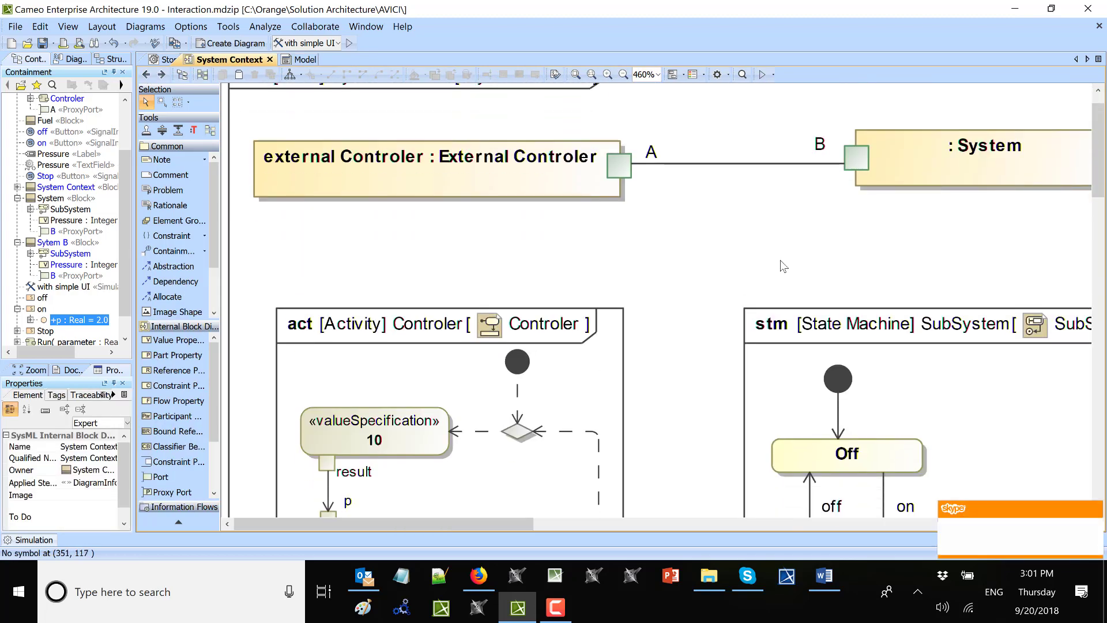
pyautogui.moveTo(512, 522); pyautogui.dragTo(590, 530)
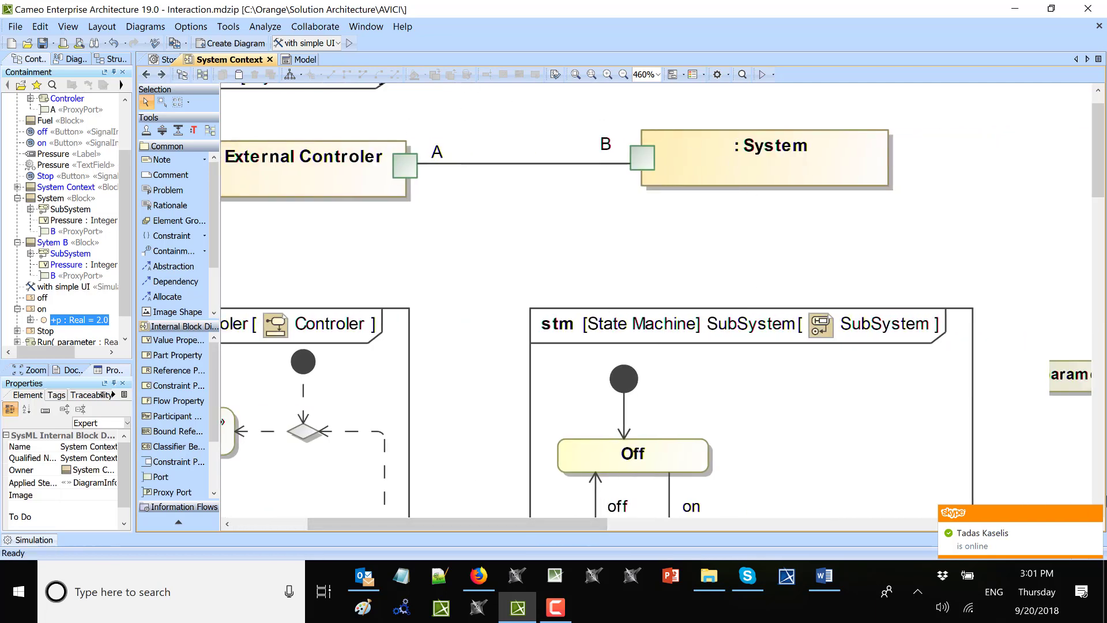
pyautogui.click(1094, 514)
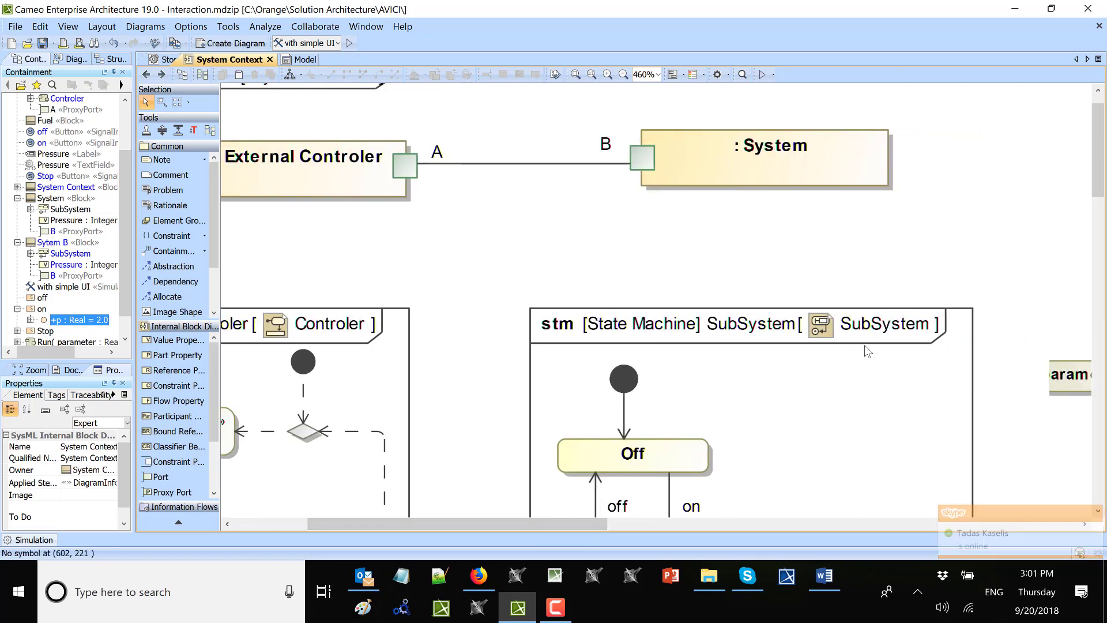
# - Return to System Context and pan to the SubSystem state machine with its Run activity
pyautogui.click(146, 74)
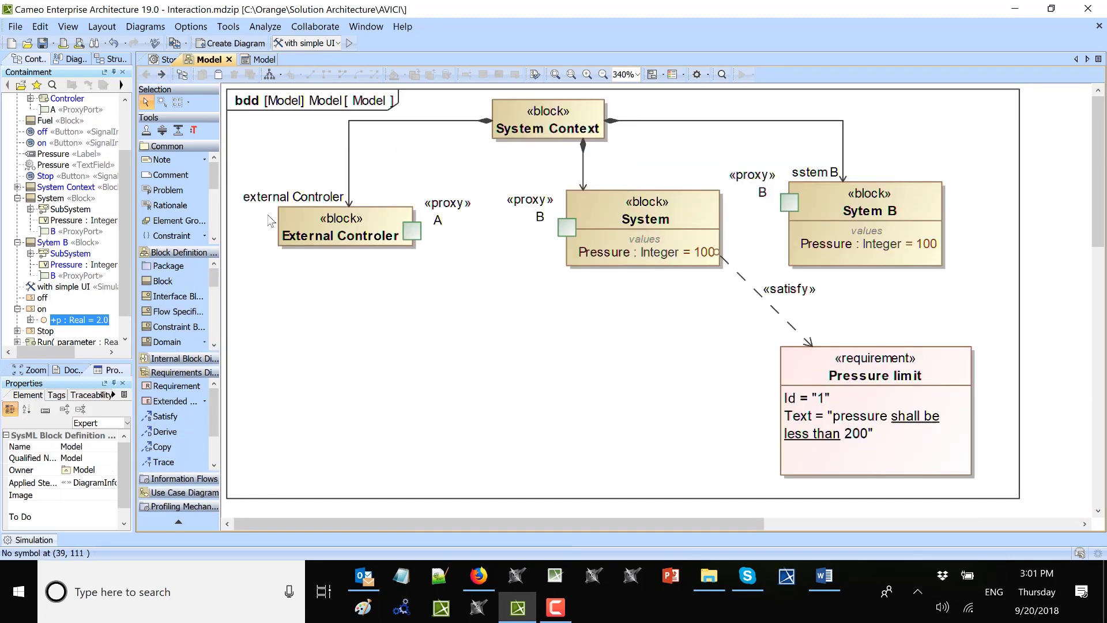
pyautogui.click(161, 74)
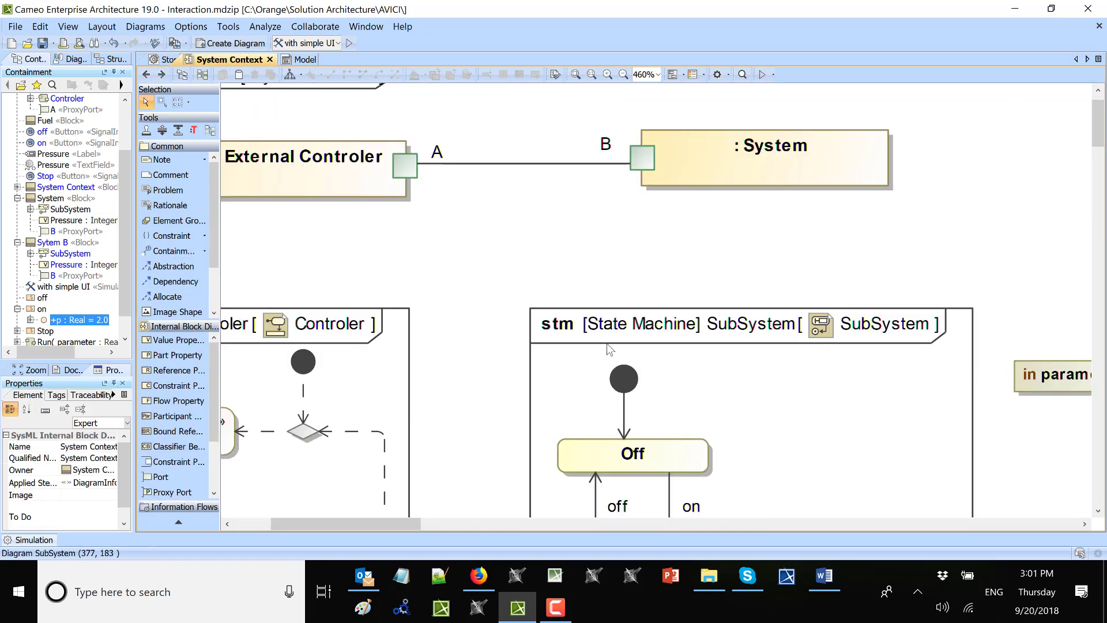
pyautogui.scroll(-2, 399, 508)
pyautogui.moveTo(416, 527); pyautogui.dragTo(492, 528)
pyautogui.scroll(-5, 501, 372)
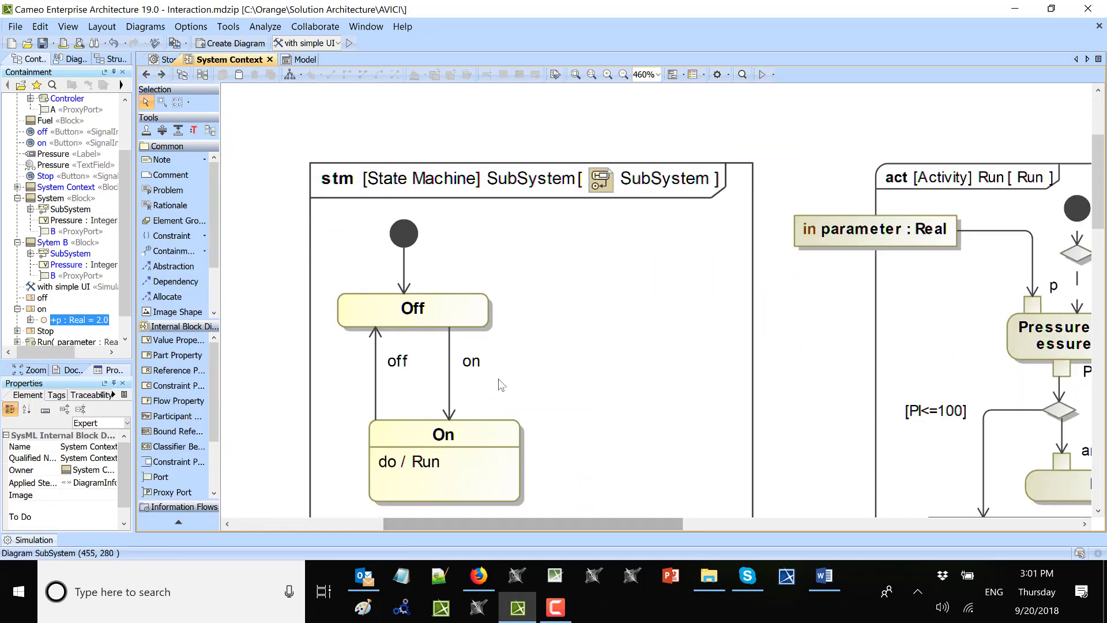
pyautogui.scroll(1, 509, 348)
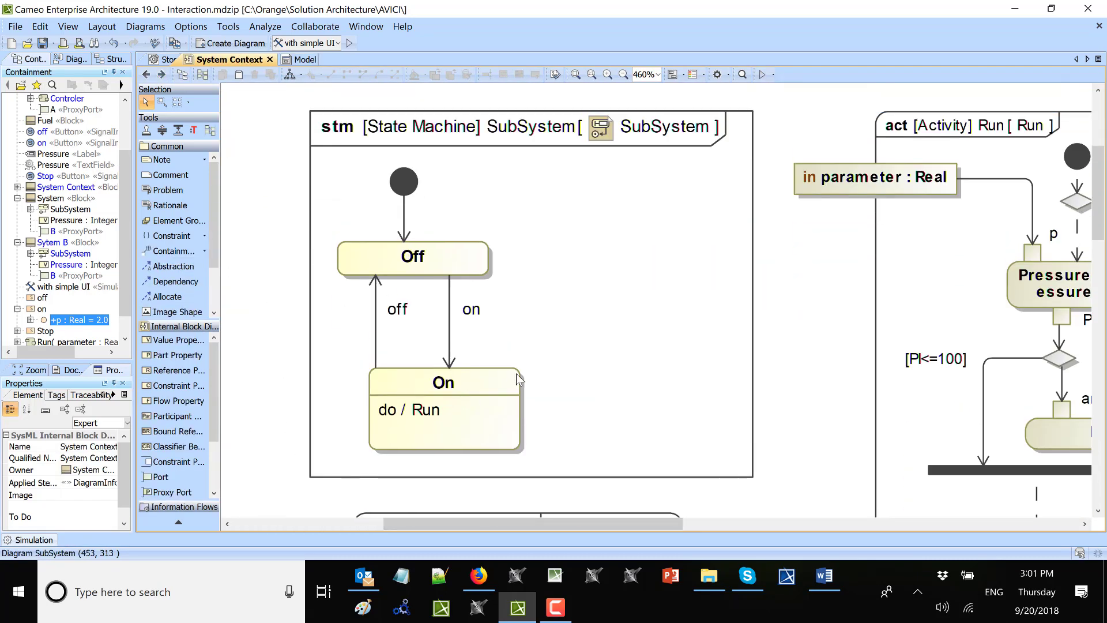
# - Open the SubSystem state machine, with its Off and On states, in its own diagram tab
pyautogui.doubleClick(573, 366)
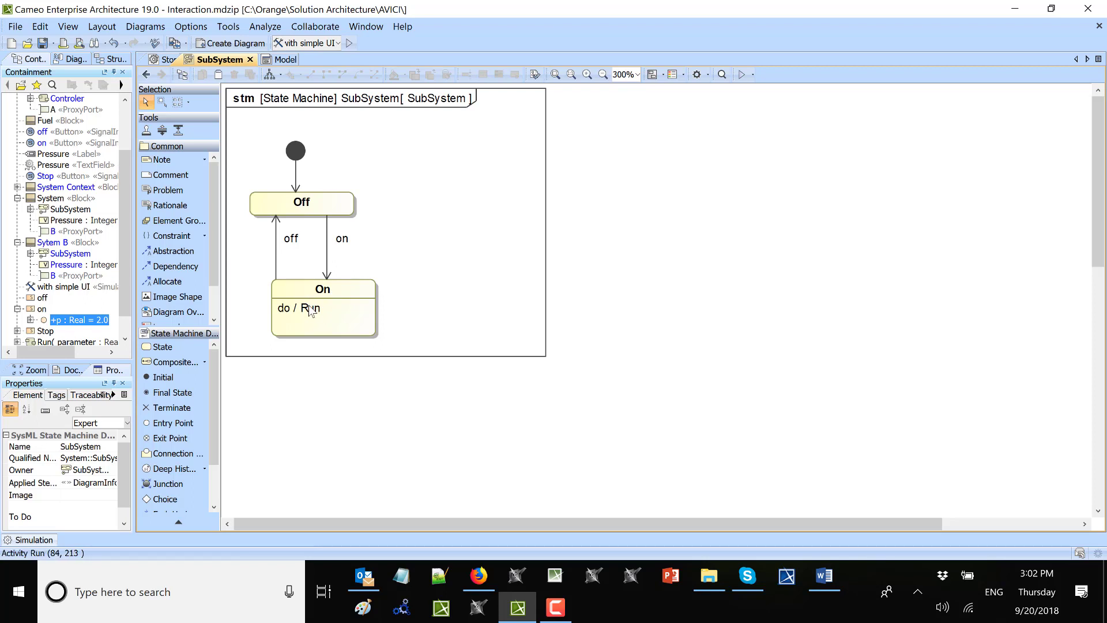
pyautogui.scroll(2, 56, 180)
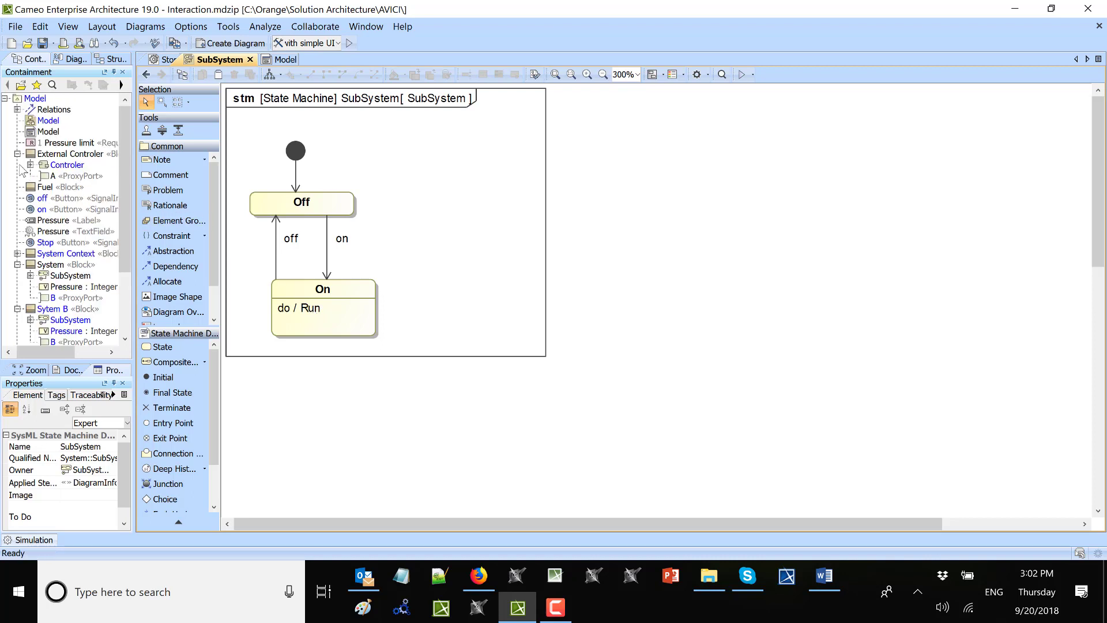
pyautogui.scroll(-3, 88, 223)
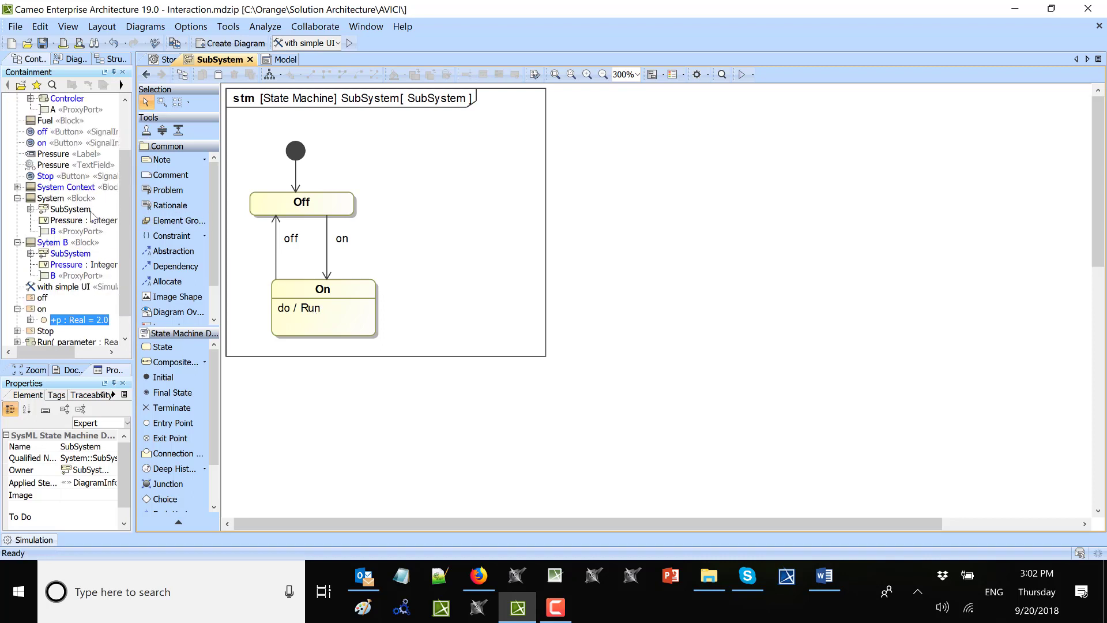
# - Open the Run activity diagram under Run(parameter) and briefly check the palette's Action types
pyautogui.click(17, 318)
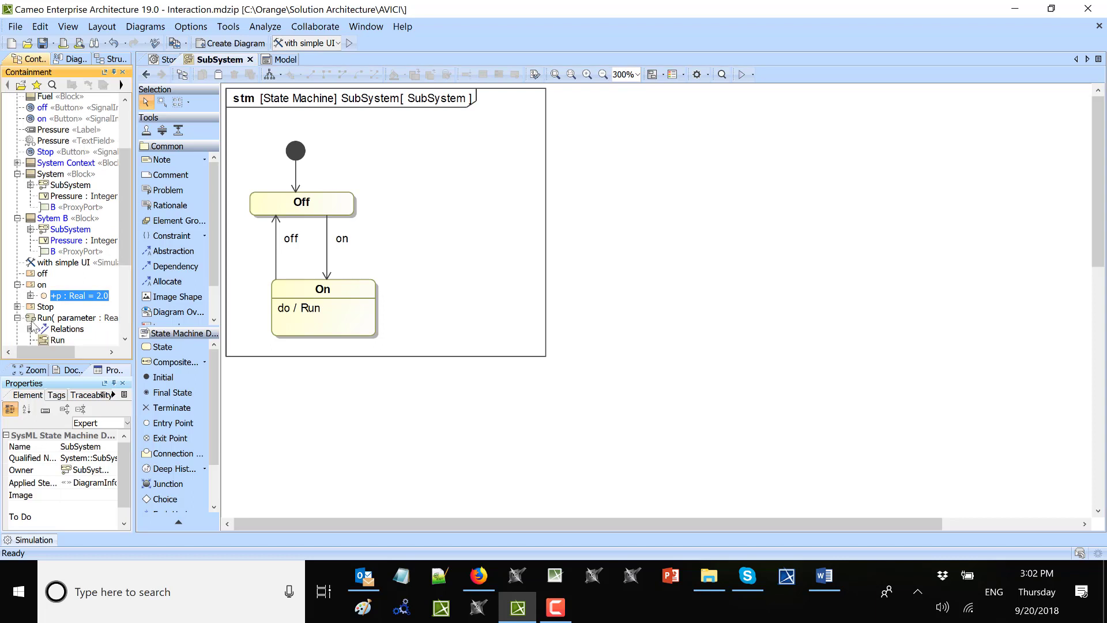
pyautogui.doubleClick(58, 340)
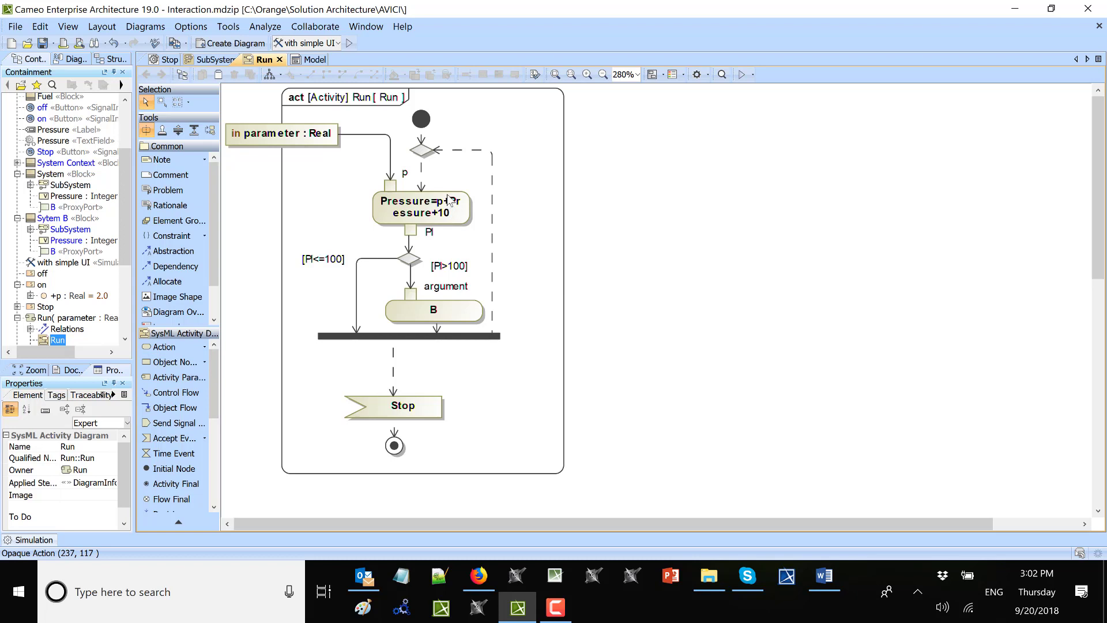
pyautogui.click(204, 347)
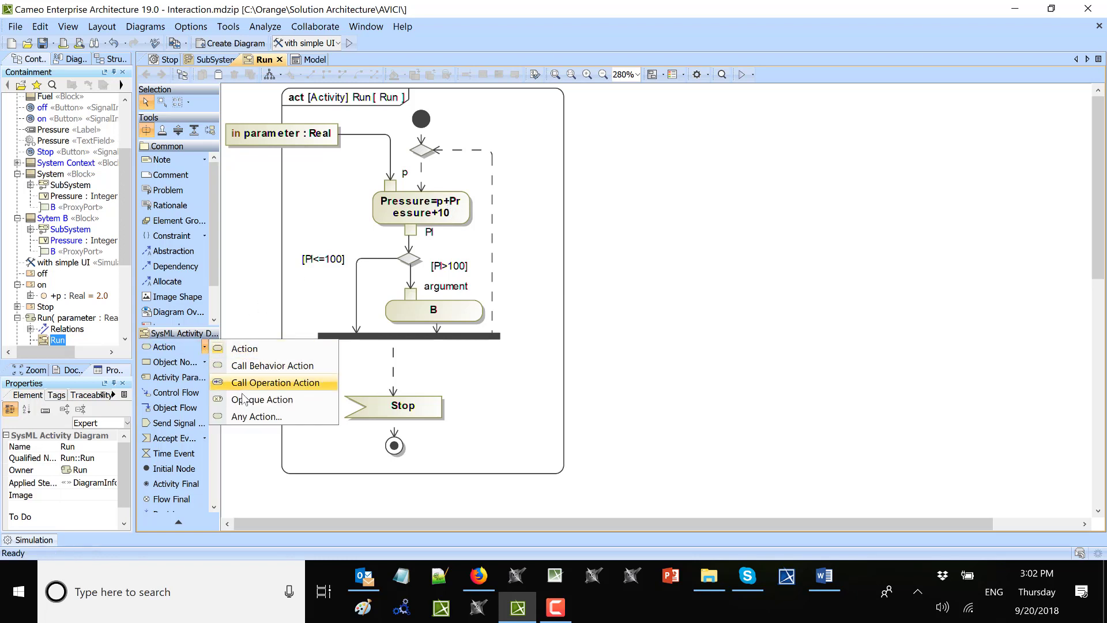
pyautogui.click(349, 206)
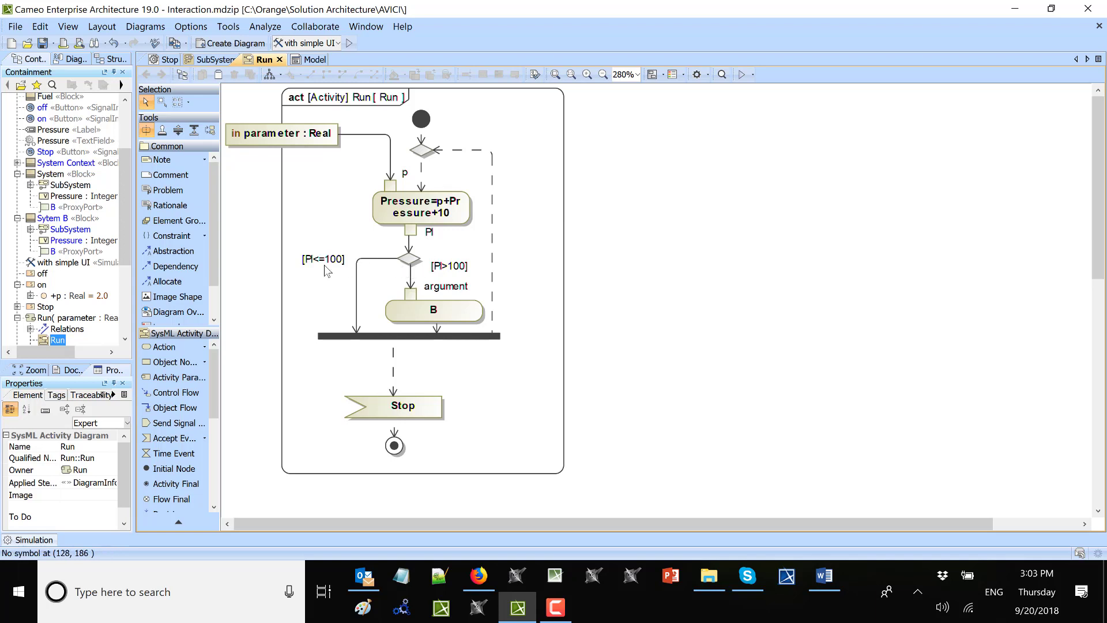
# - Move the [Pl<=100] and [Pl>100] guard labels and reroute the dashed loop-back flow further right
pyautogui.moveTo(321, 273); pyautogui.dragTo(321, 286)
pyautogui.moveTo(447, 266); pyautogui.dragTo(447, 274)
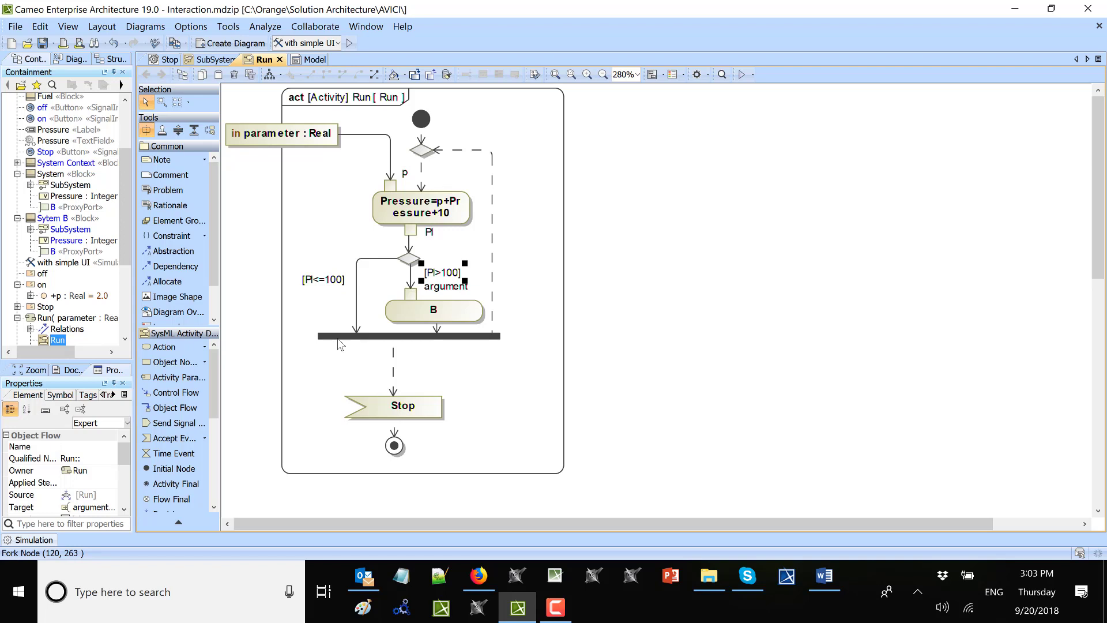
pyautogui.moveTo(493, 291); pyautogui.dragTo(568, 304)
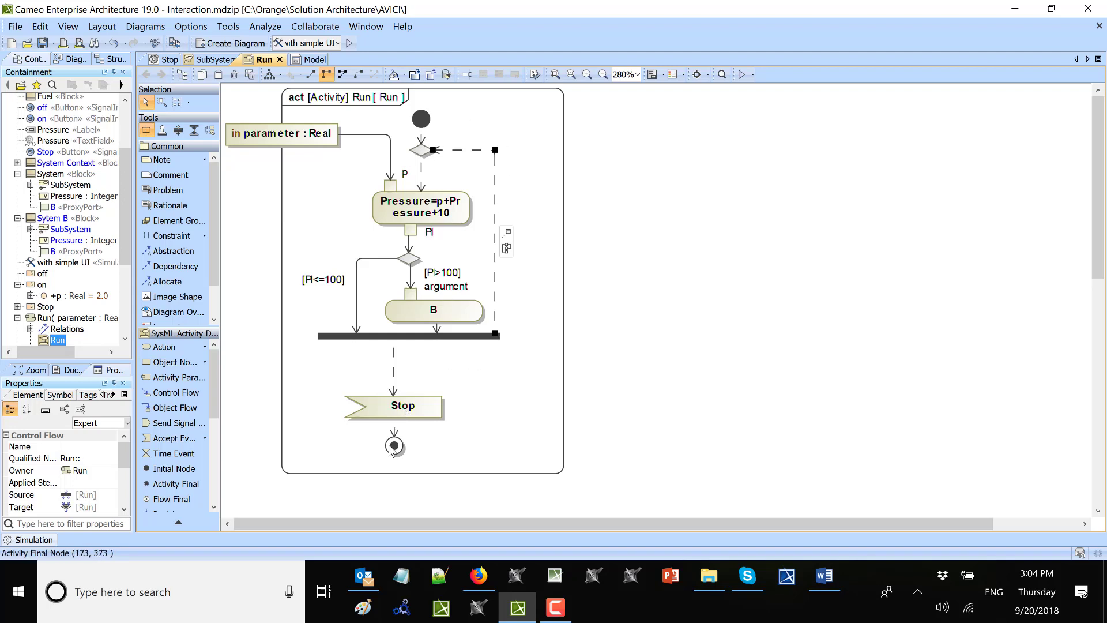
pyautogui.click(215, 59)
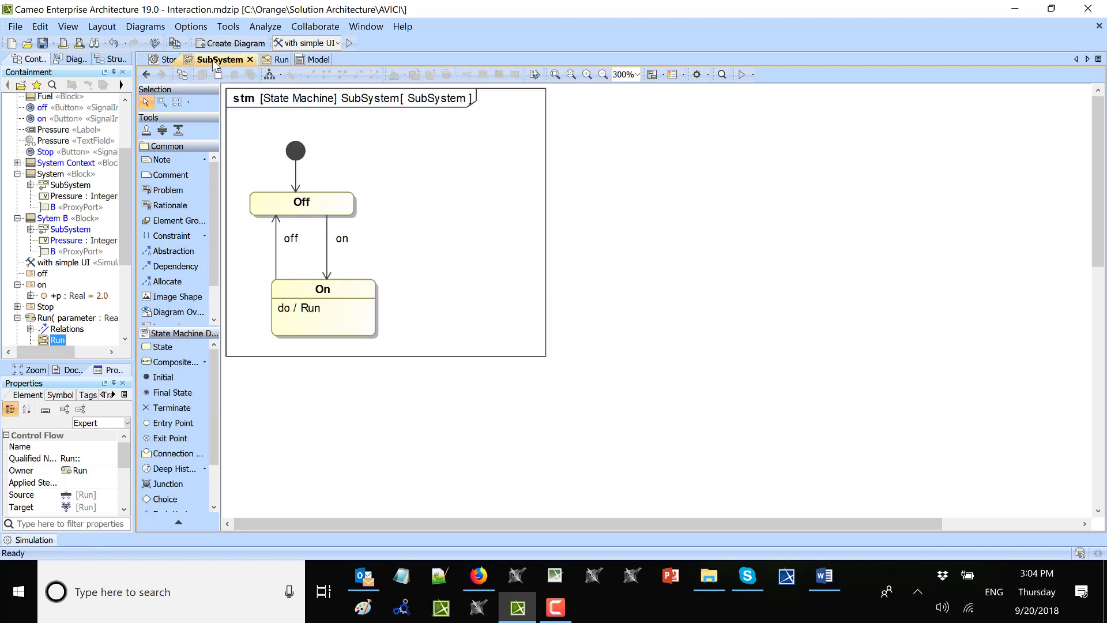
# - Drill from the On state's do behavior into the Run activity called by its : Run action
pyautogui.doubleClick(306, 312)
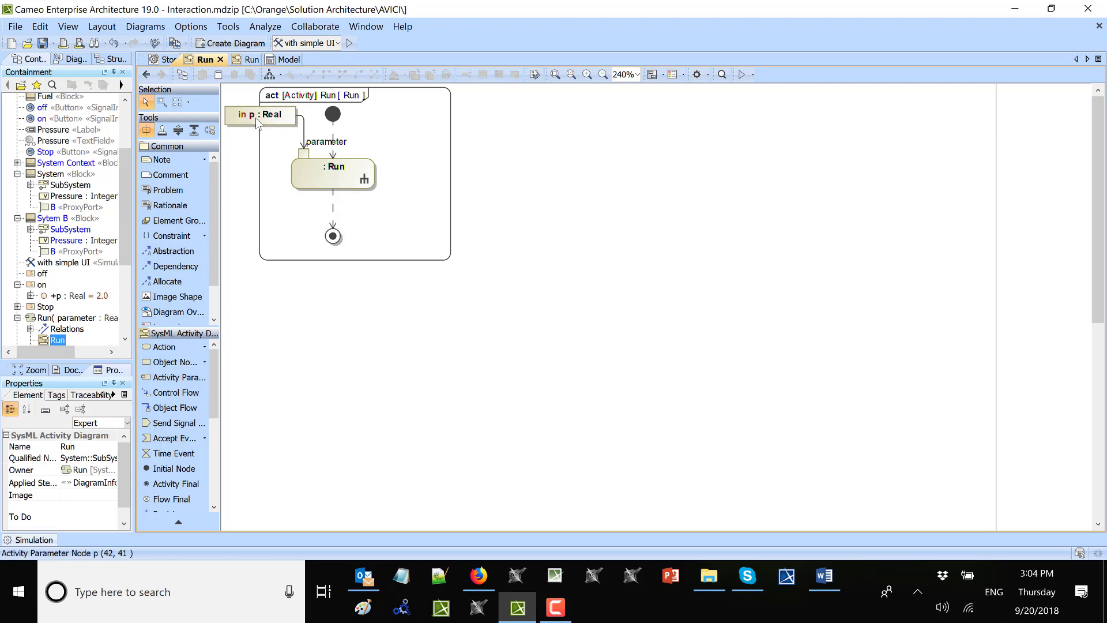
pyautogui.click(333, 179)
pyautogui.doubleClick(333, 180)
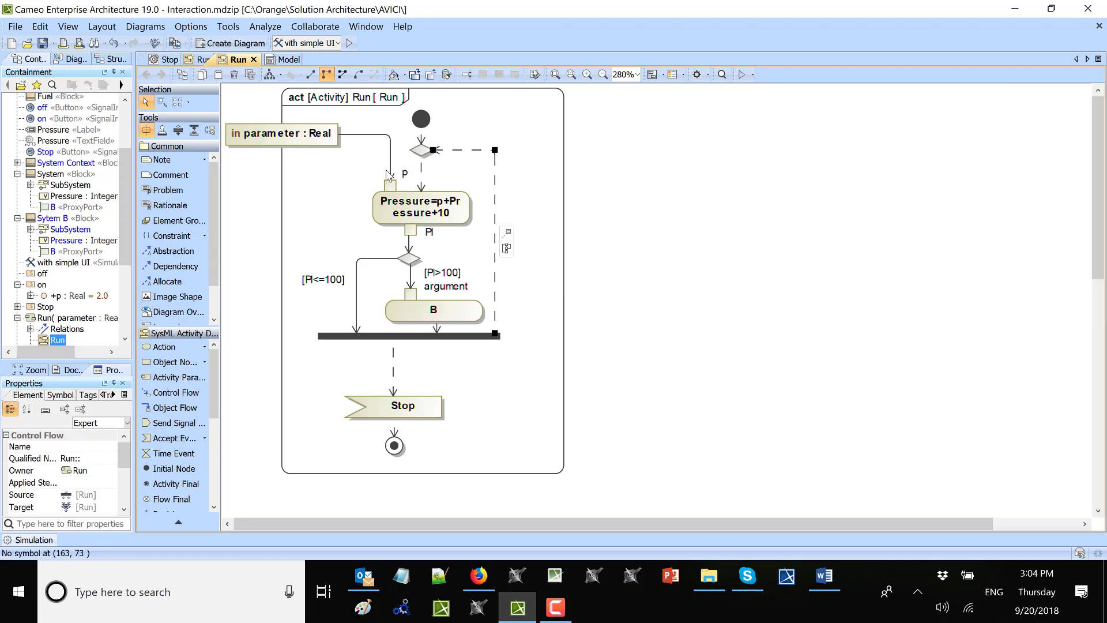
# - Compare the Run activity and Stop configuration, then go back through SubSystem to System Context
pyautogui.click(196, 61)
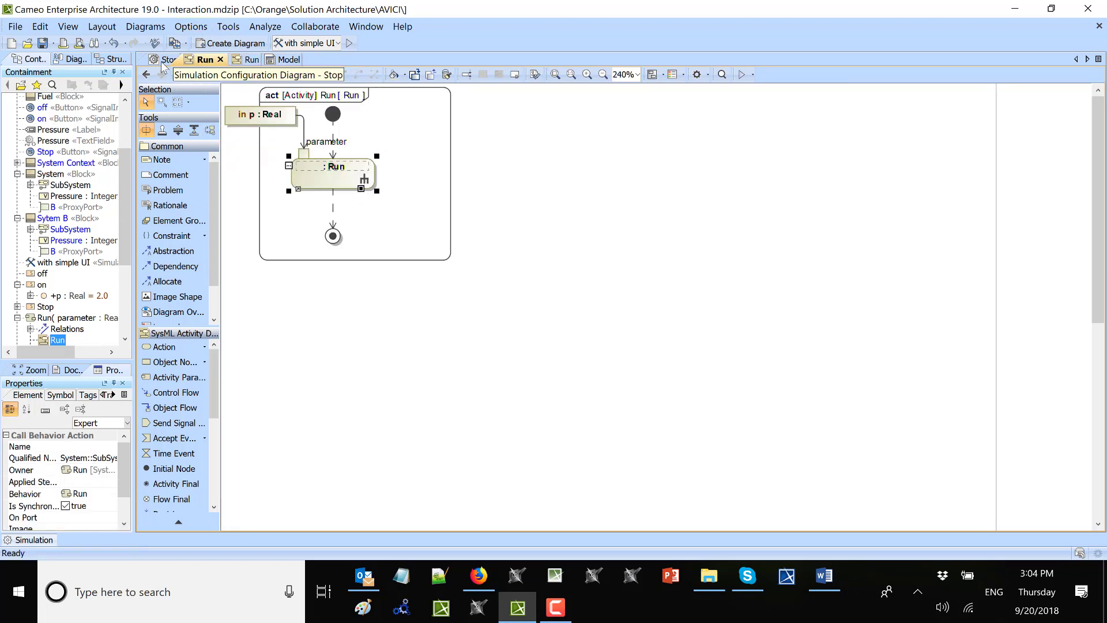
pyautogui.click(245, 60)
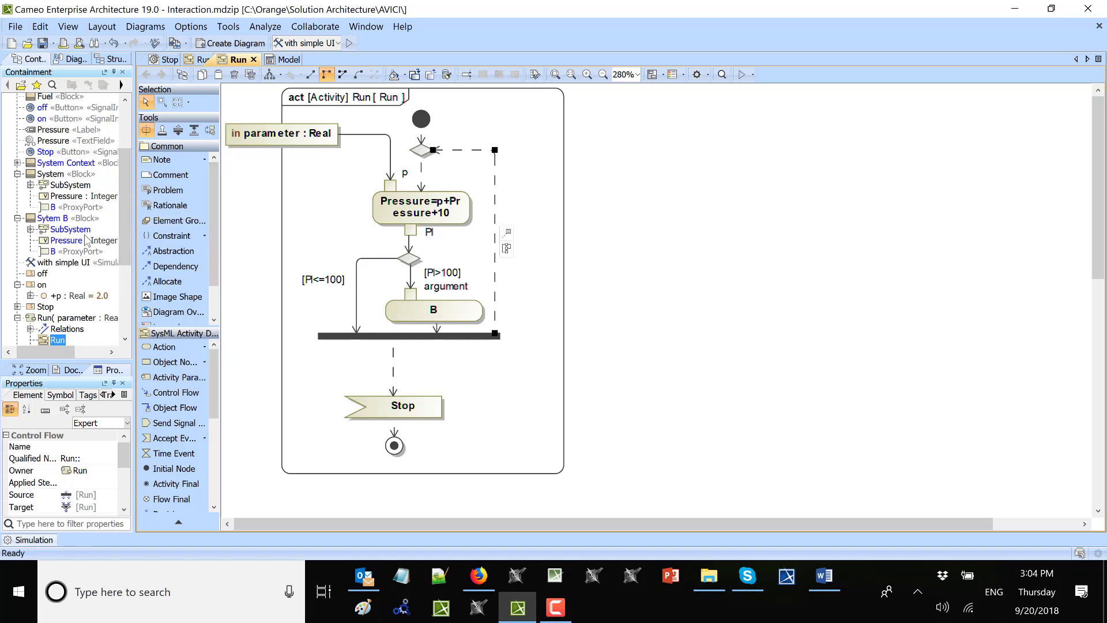
pyautogui.click(201, 60)
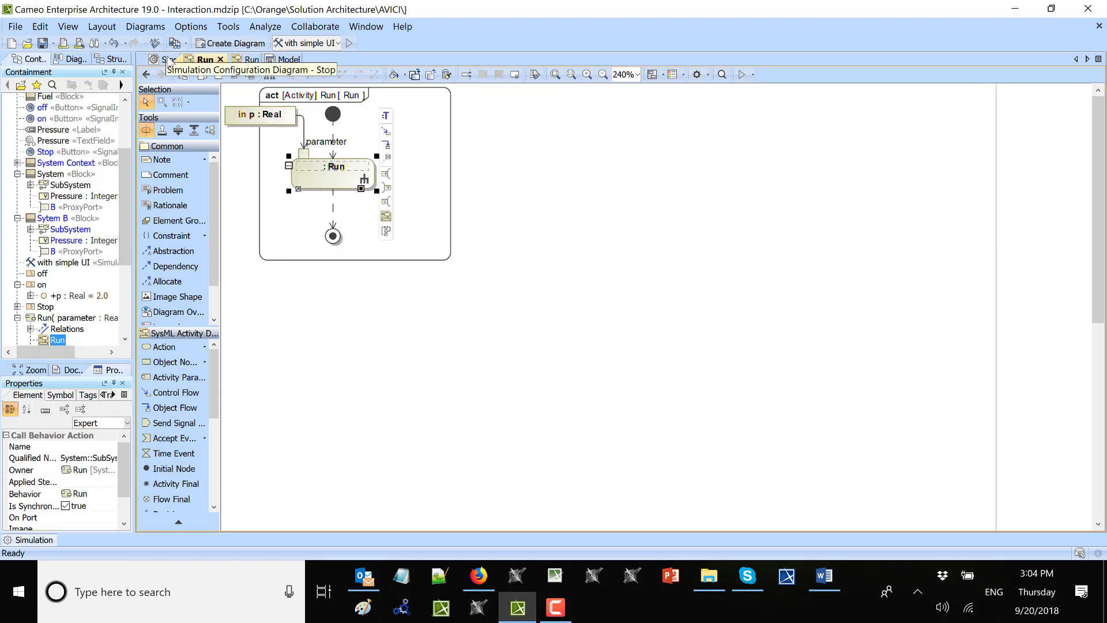
pyautogui.click(169, 60)
pyautogui.click(211, 60)
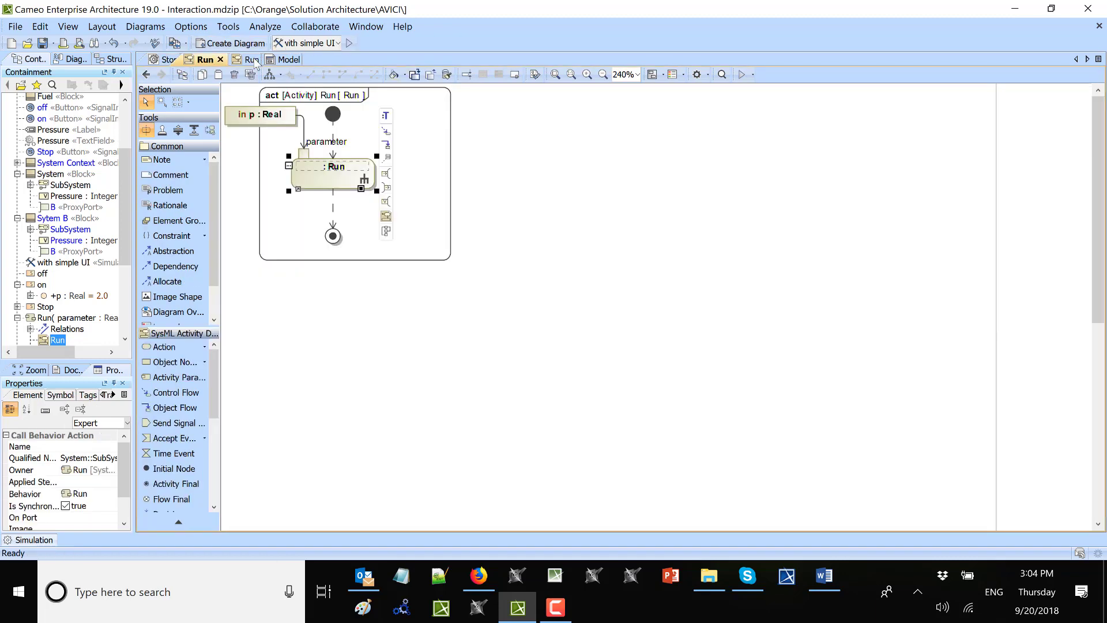
pyautogui.click(146, 75)
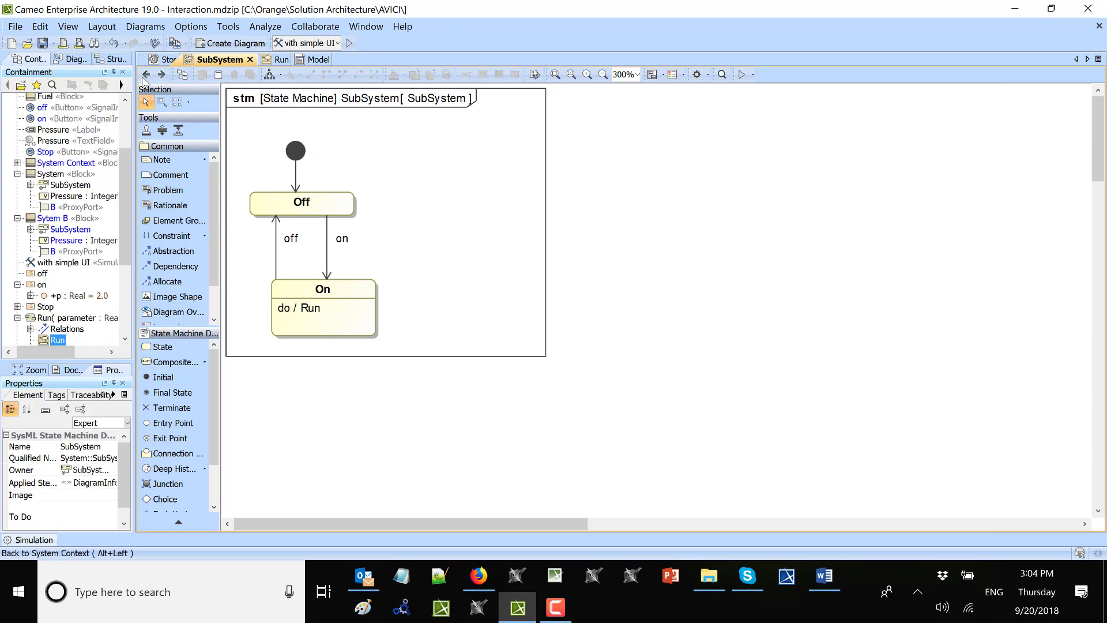
pyautogui.click(146, 74)
# - Frame the whole System Context diagram and run the 'with simple UI' simulation, showing Pressure 100
pyautogui.scroll(2, 489, 169)
pyautogui.scroll(-2, 490, 168)
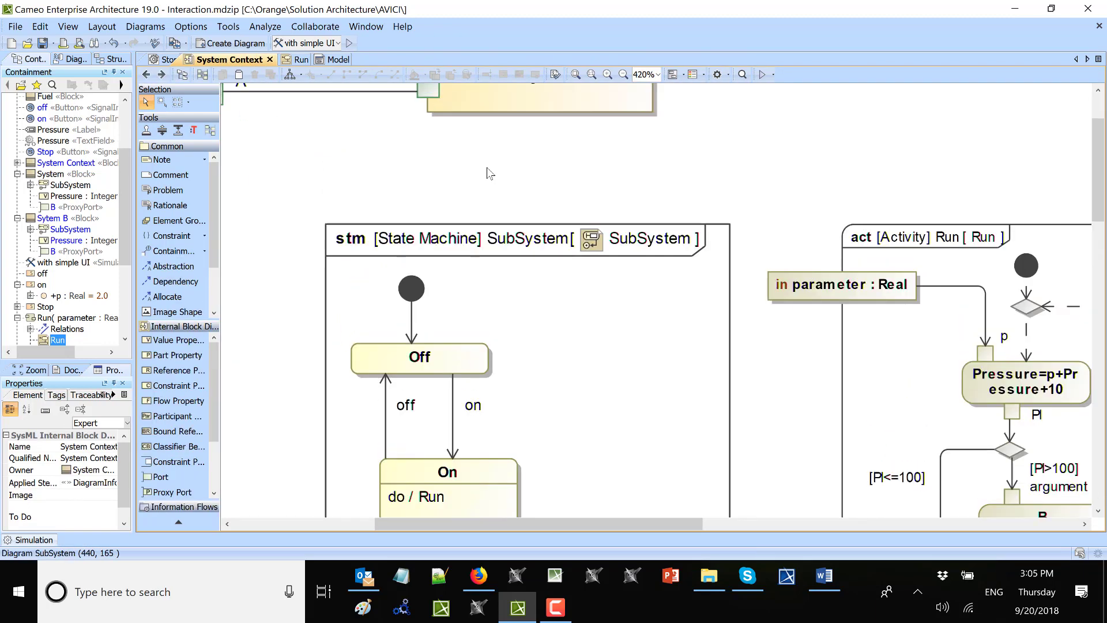
pyautogui.scroll(-2, 487, 167)
pyautogui.scroll(1, 505, 281)
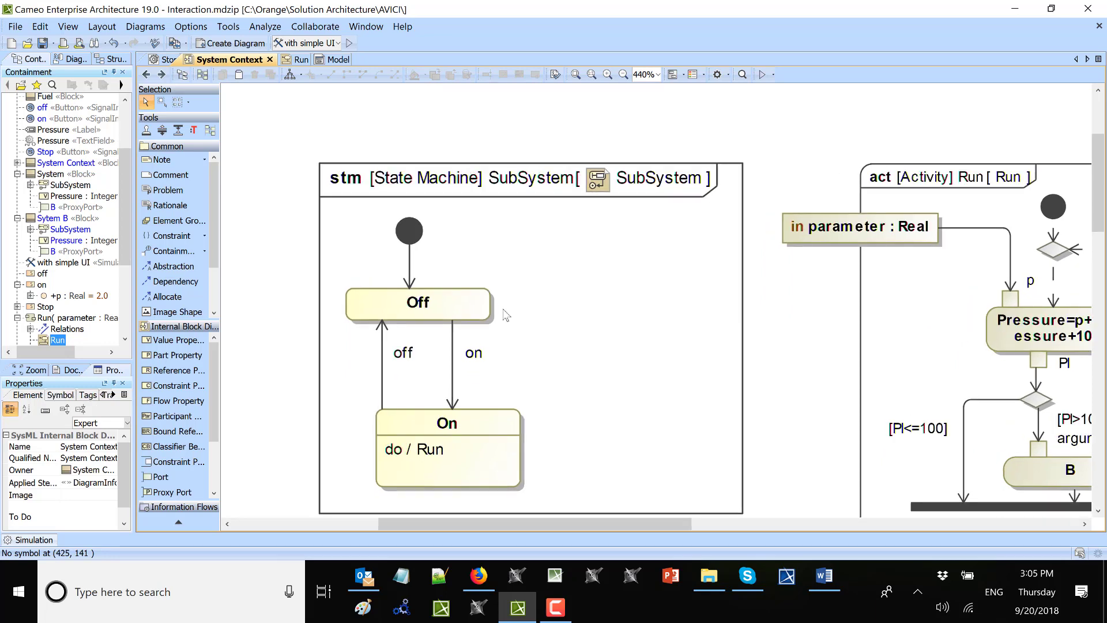
pyautogui.scroll(-3, 473, 438)
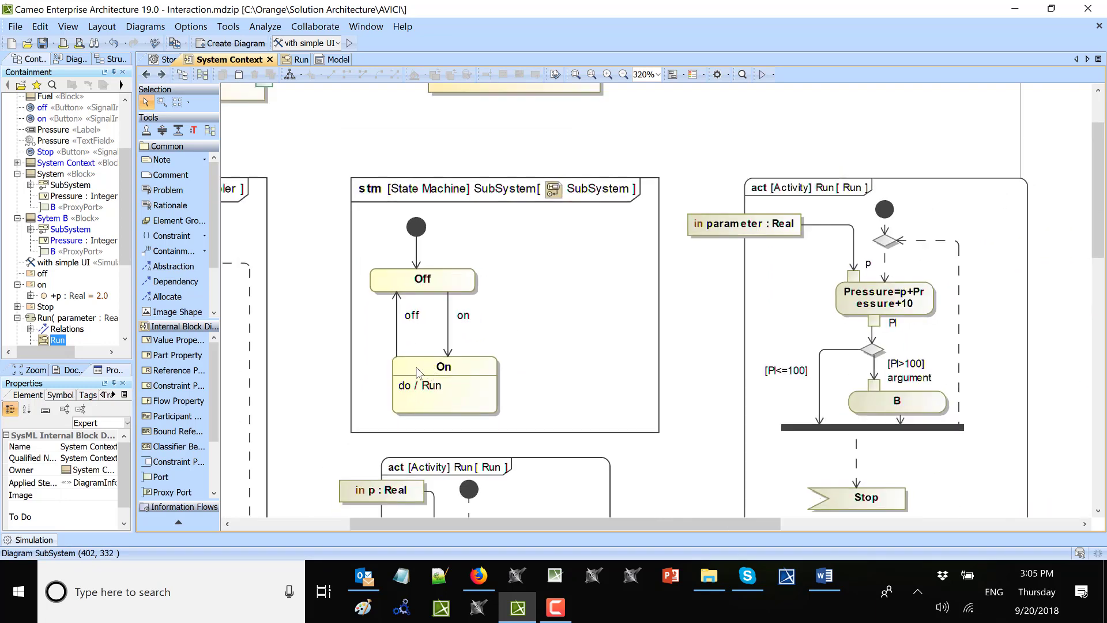
pyautogui.moveTo(431, 522); pyautogui.dragTo(315, 522)
pyautogui.scroll(2, 443, 303)
pyautogui.scroll(-3, 443, 302)
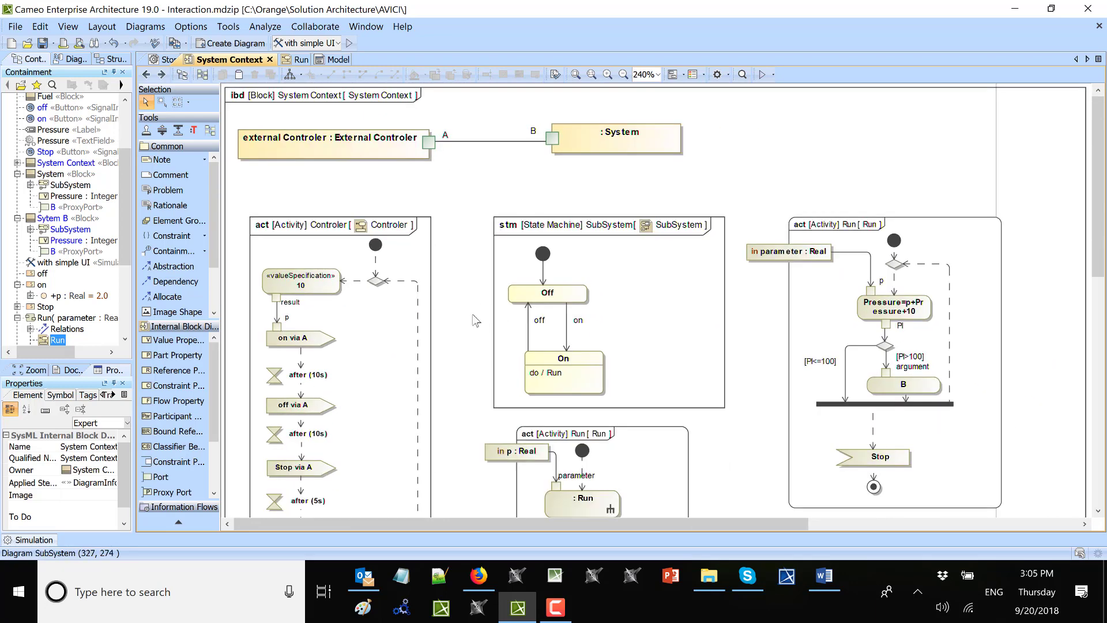
pyautogui.scroll(-1, 461, 317)
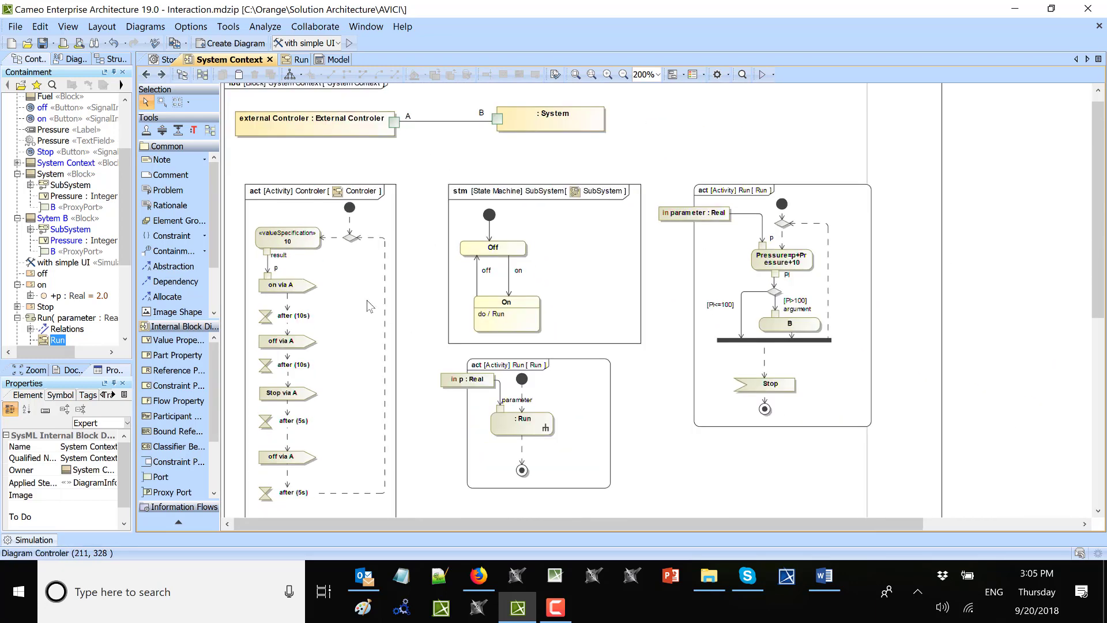
pyautogui.click(350, 45)
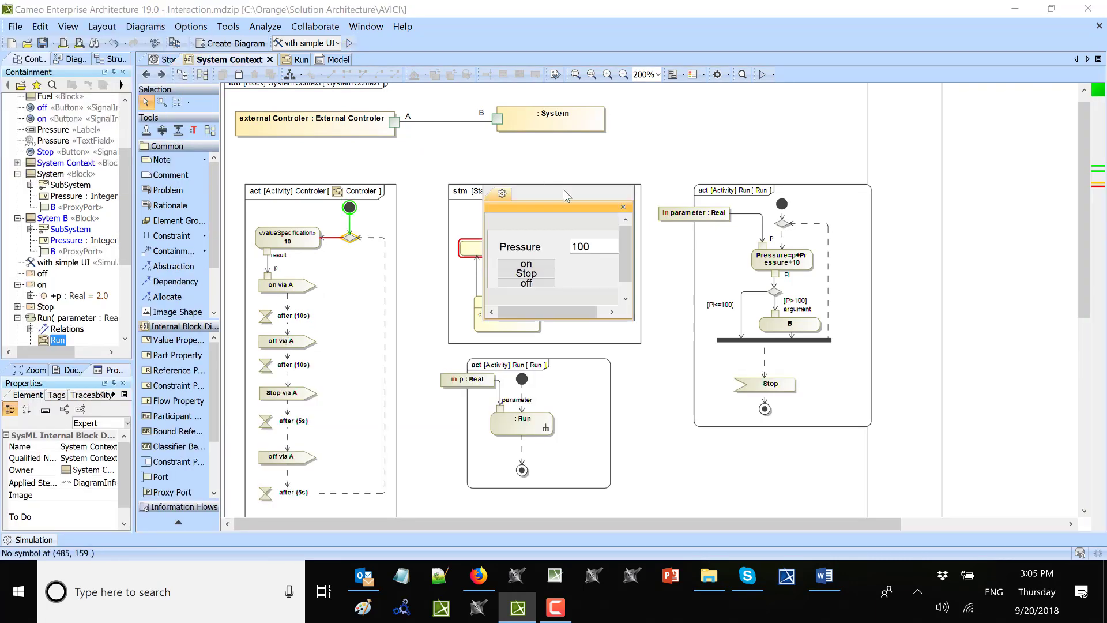
# - Move and resize the simple UI window to the top-right and show the Simulation sessions panel
pyautogui.moveTo(561, 188); pyautogui.dragTo(897, 7)
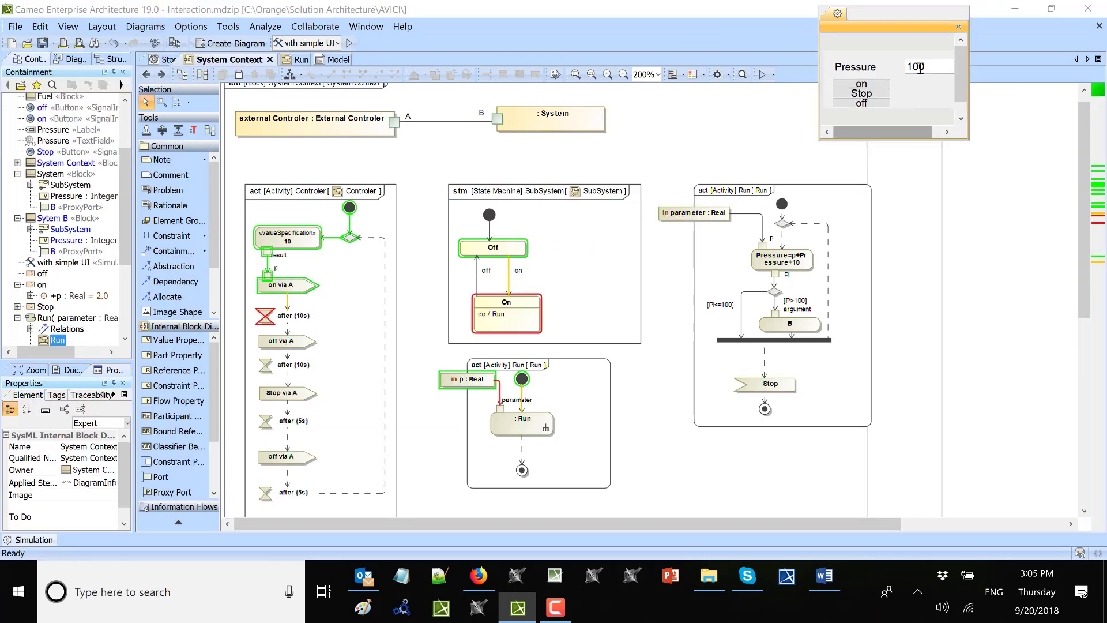
pyautogui.moveTo(983, 149); pyautogui.dragTo(1004, 159)
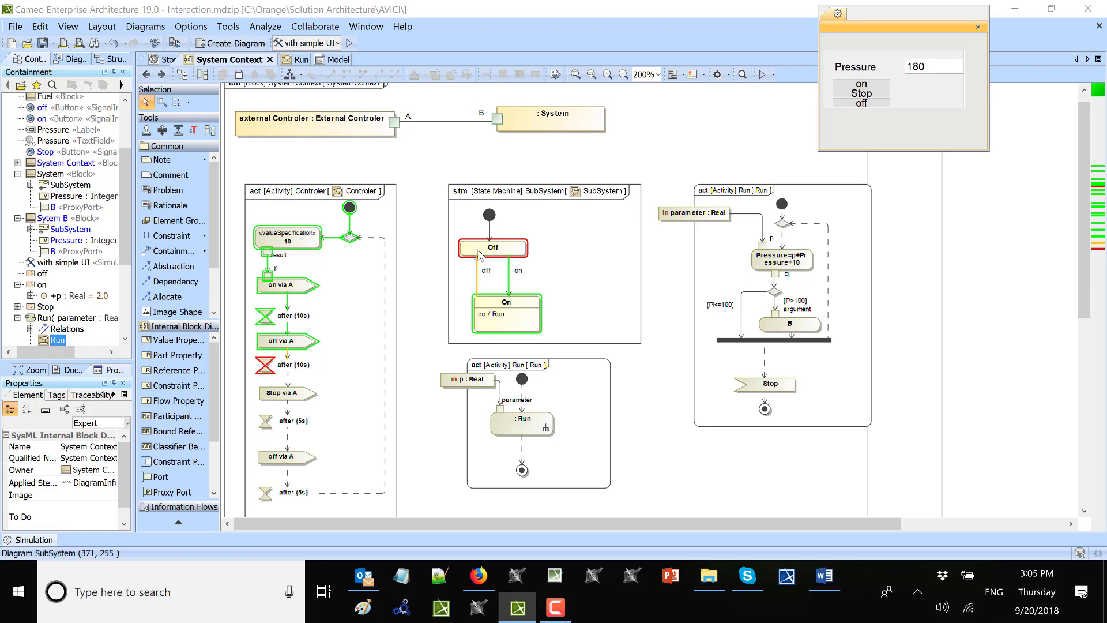
pyautogui.click(49, 540)
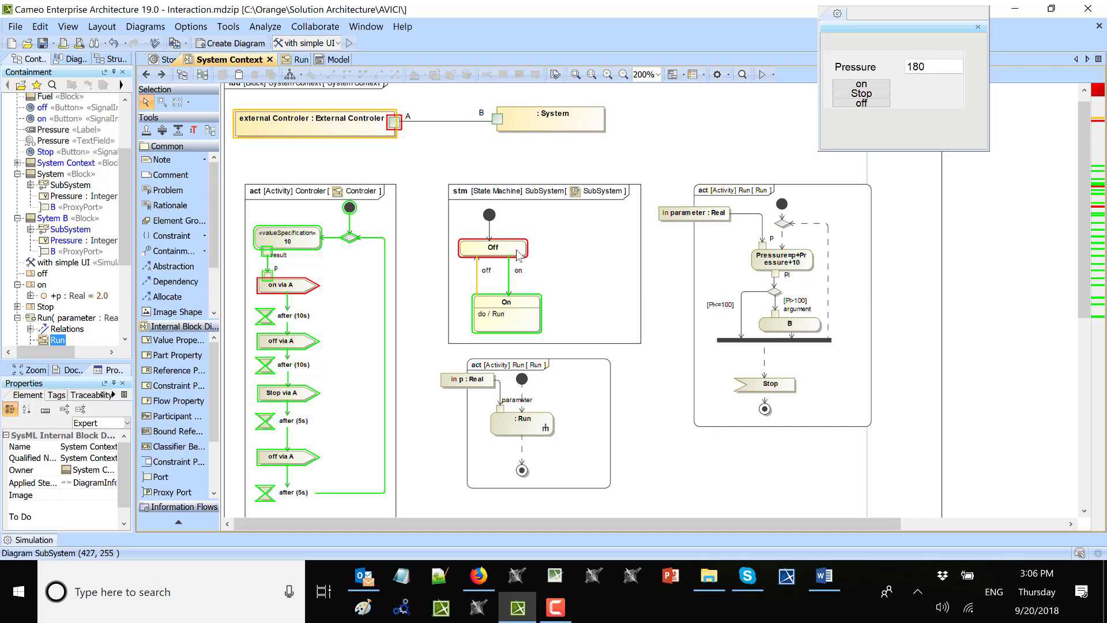
# - Pause, enlarge the Simulation pane, resume and pause again, then open the SubSystem state machine's Run
pyautogui.click(49, 540)
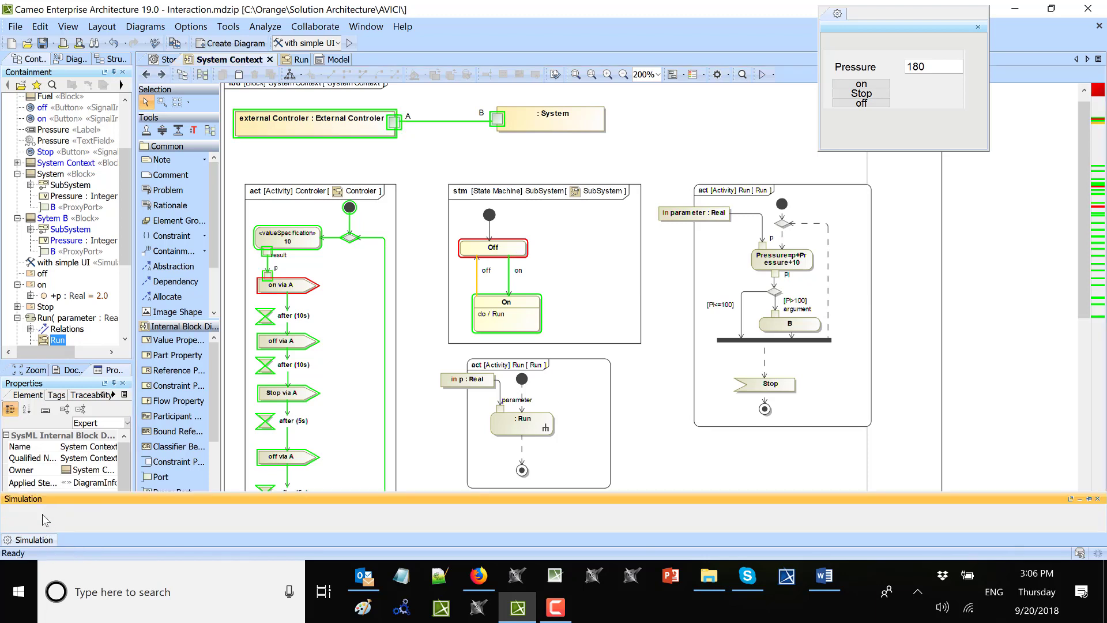
pyautogui.click(8, 484)
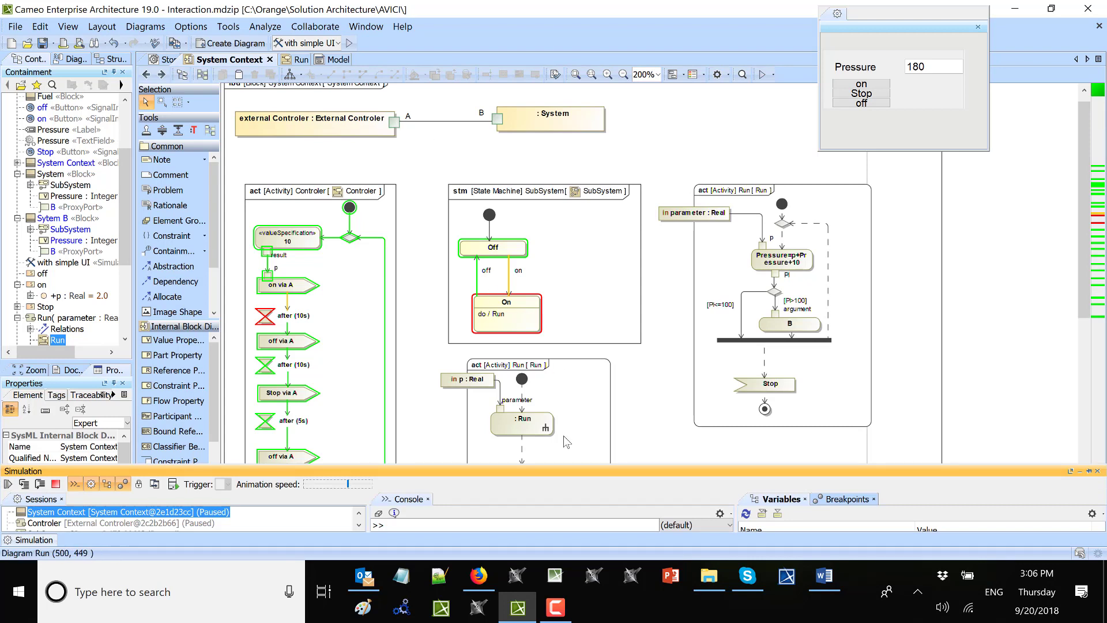
pyautogui.moveTo(520, 463); pyautogui.dragTo(520, 443)
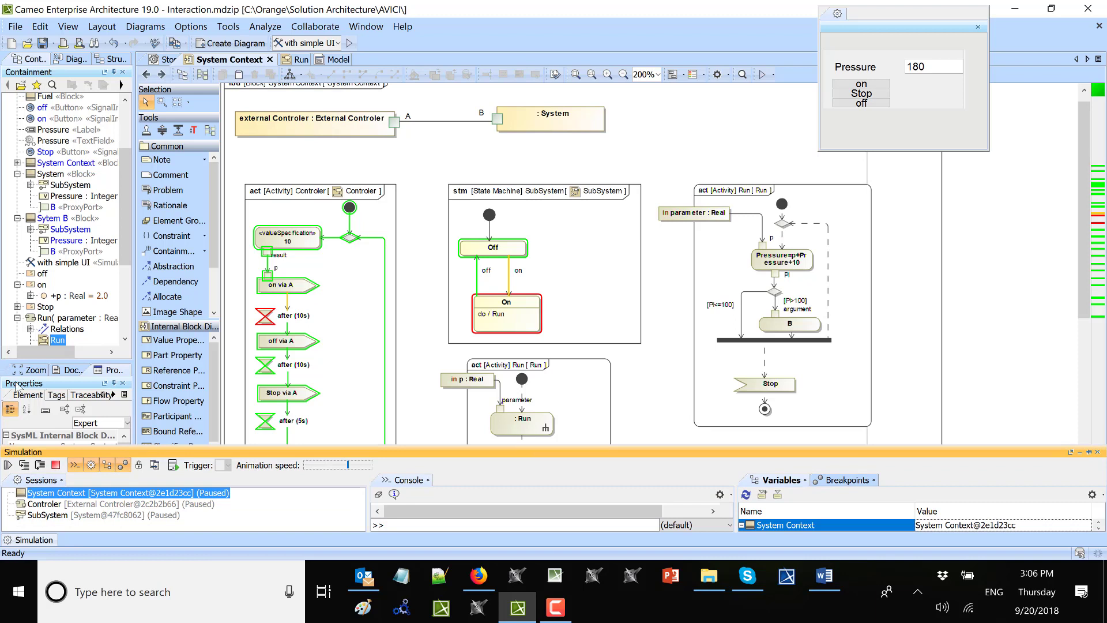
pyautogui.click(10, 464)
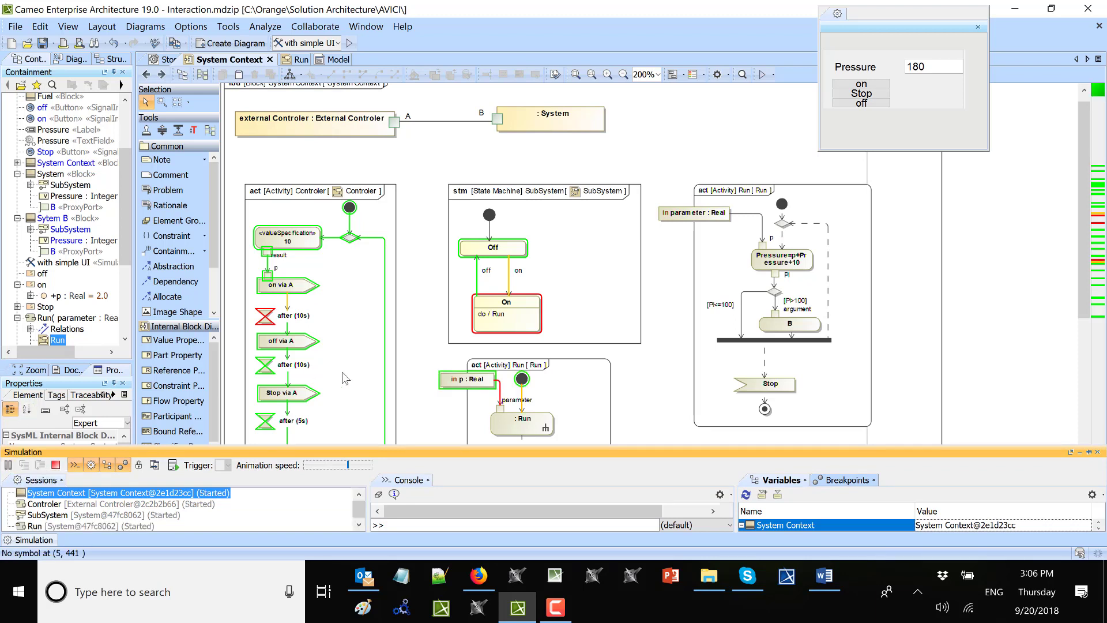
pyautogui.click(8, 465)
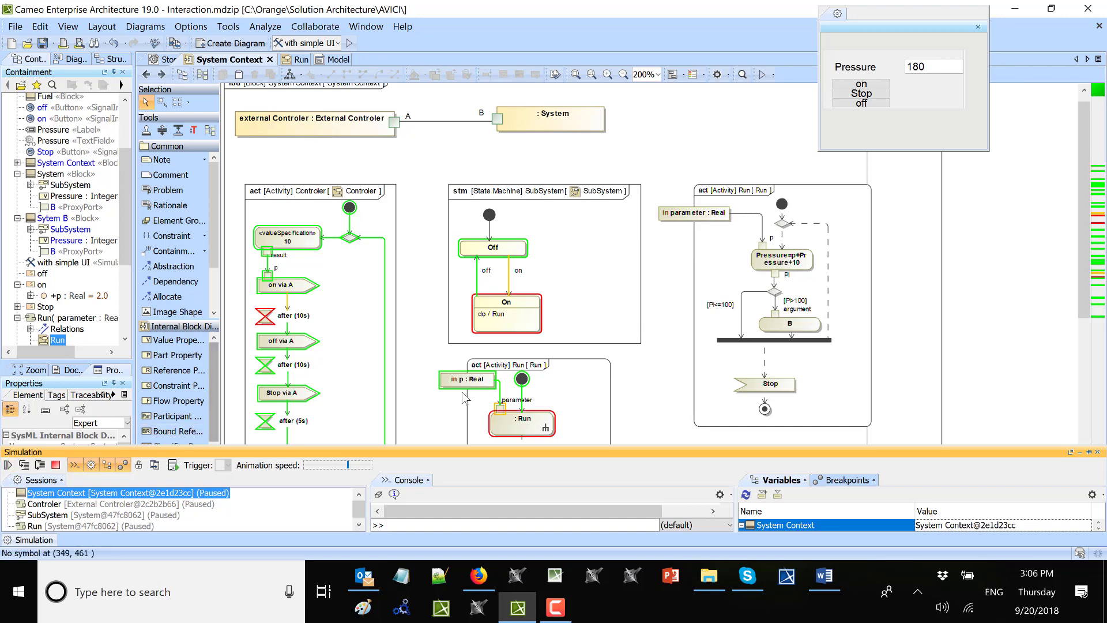
pyautogui.doubleClick(563, 295)
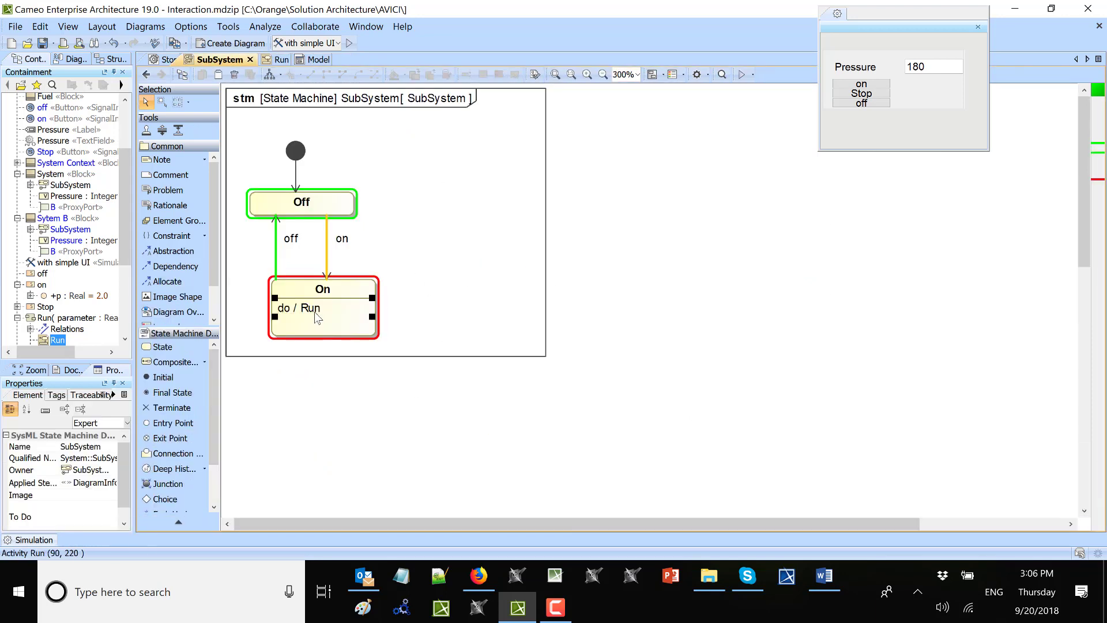
pyautogui.doubleClick(310, 308)
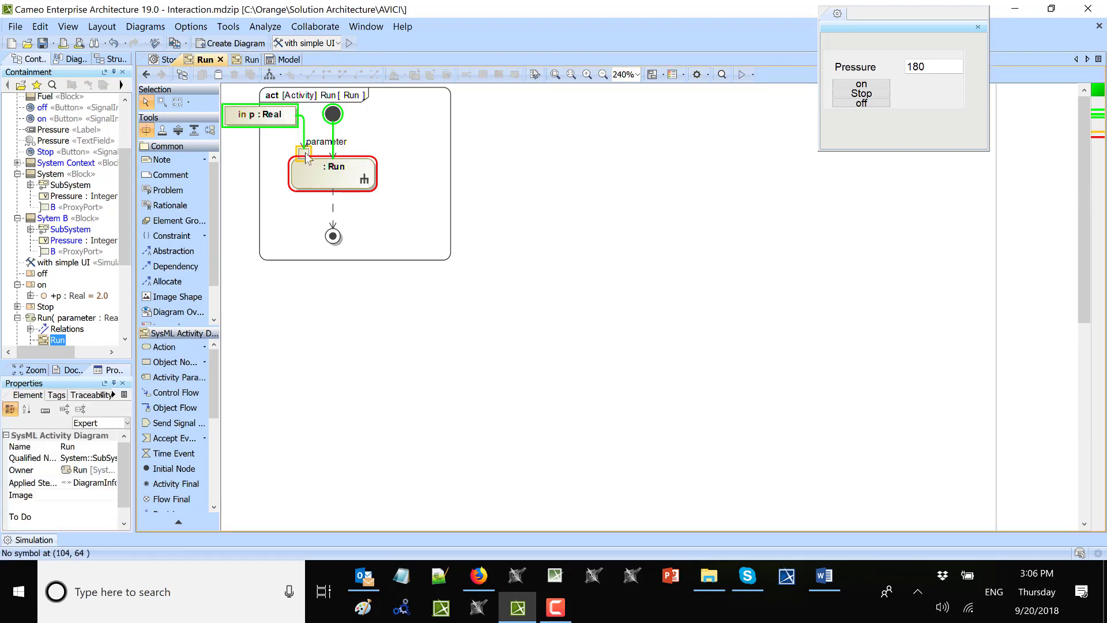
pyautogui.doubleClick(350, 181)
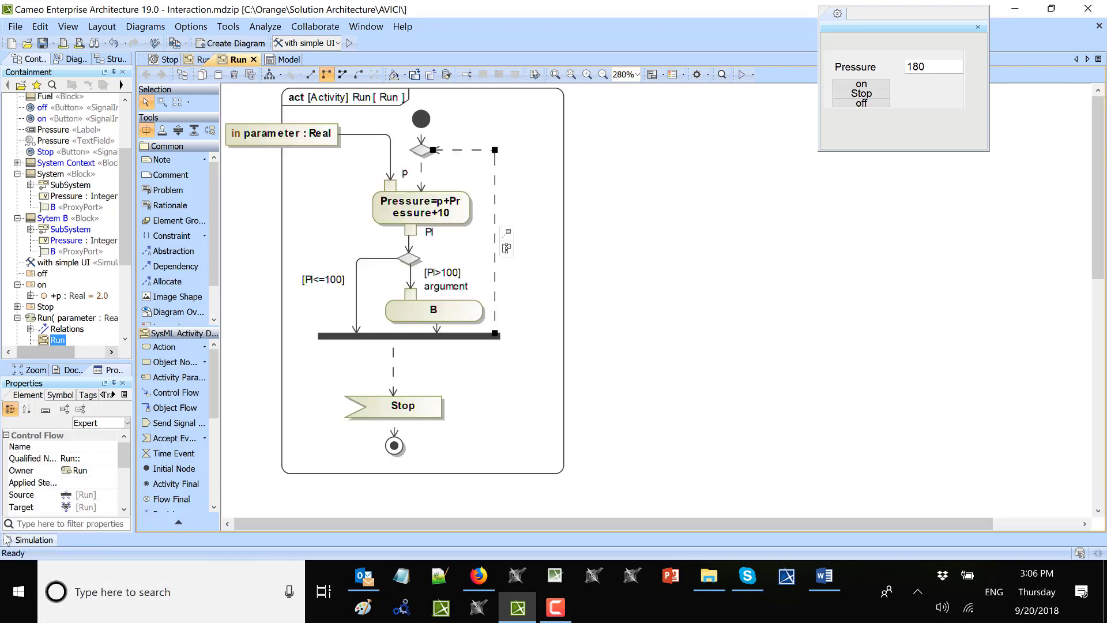
pyautogui.click(33, 540)
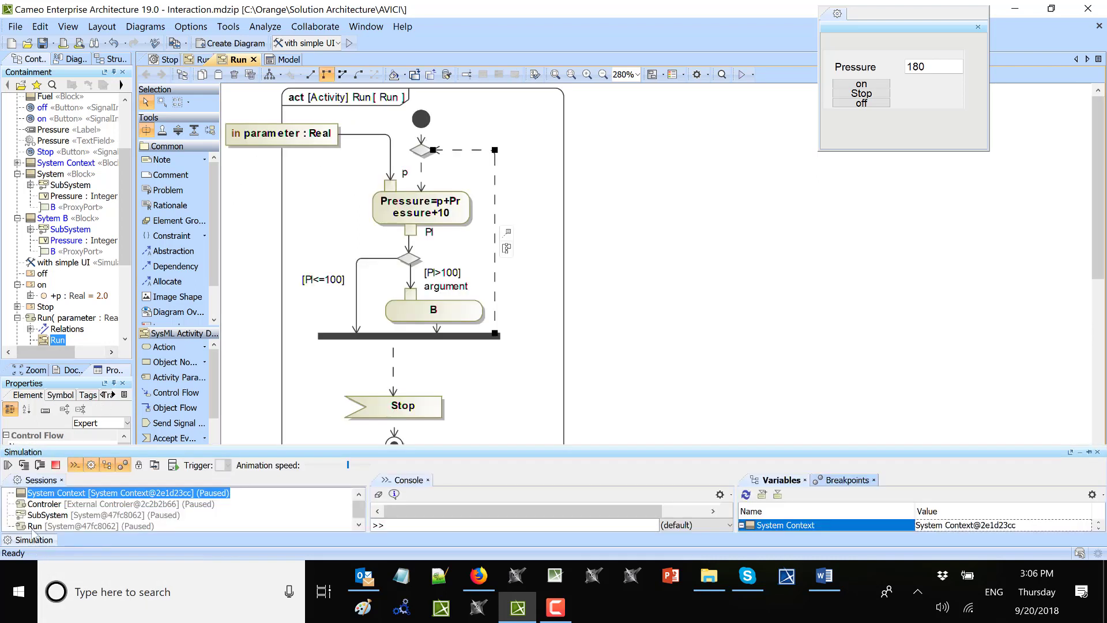
pyautogui.click(8, 466)
pyautogui.click(8, 465)
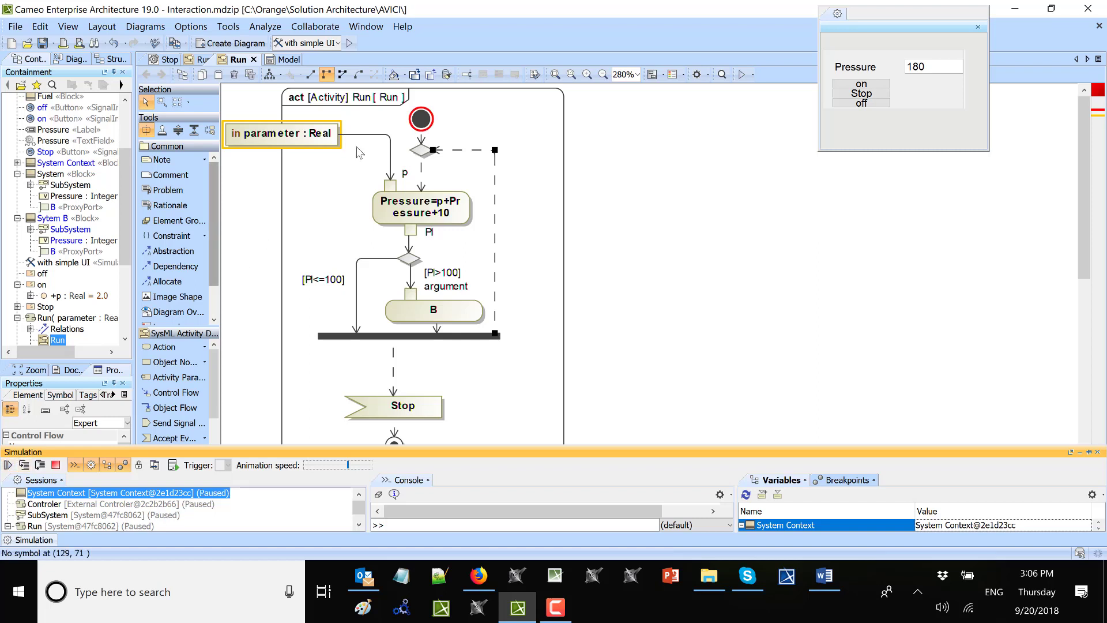
pyautogui.moveTo(326, 145)
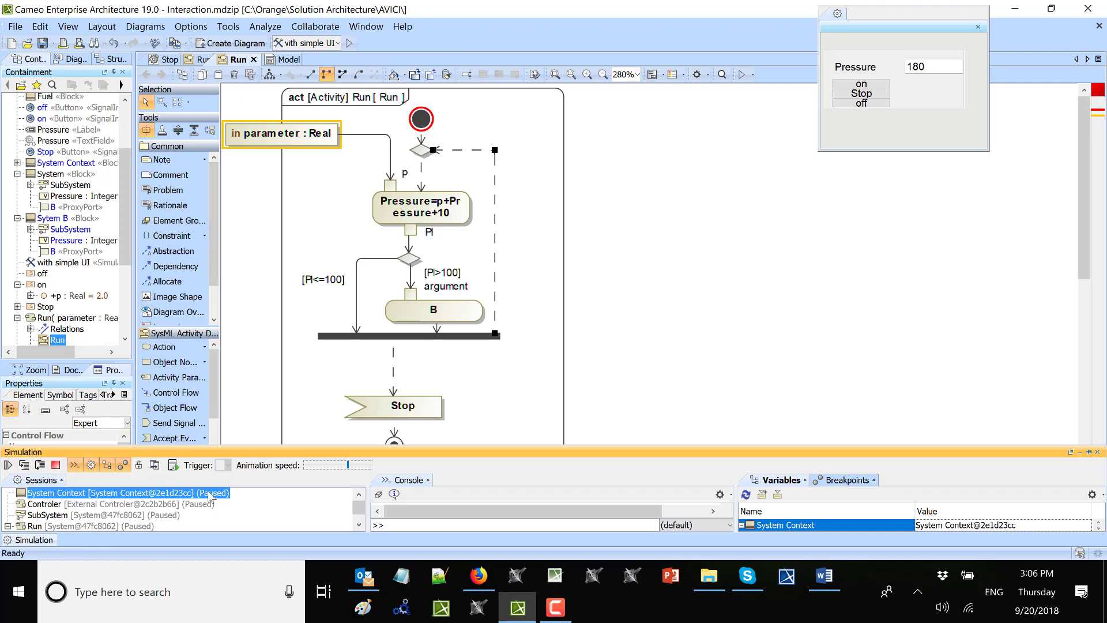
pyautogui.click(200, 60)
pyautogui.click(147, 74)
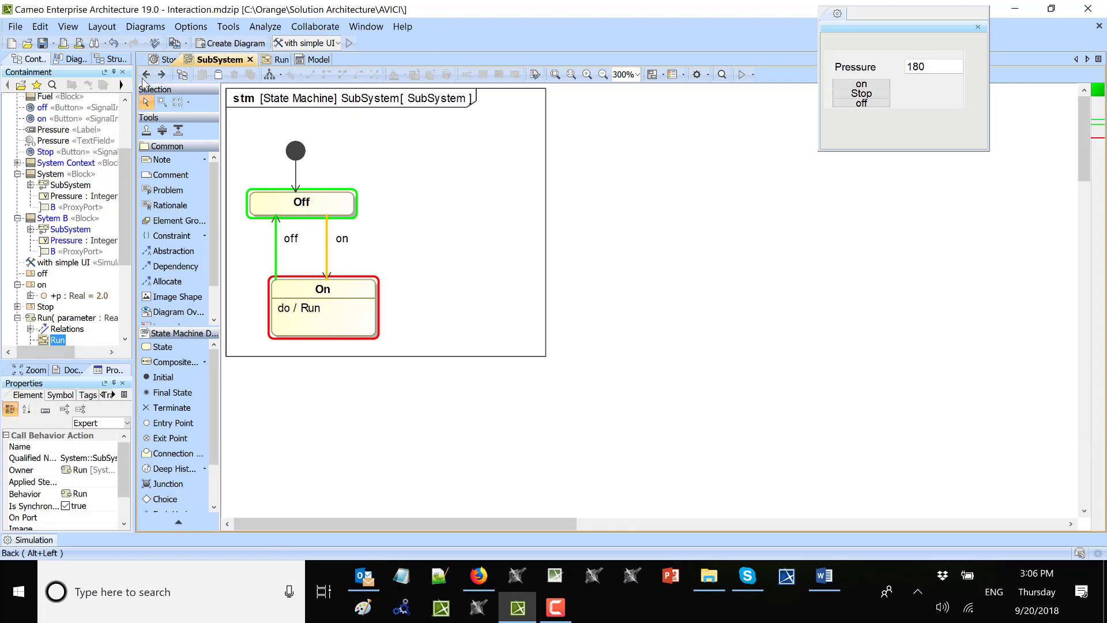
# - Back on System Context, resume the simulation, hide the pane and send the on signal
pyautogui.click(147, 75)
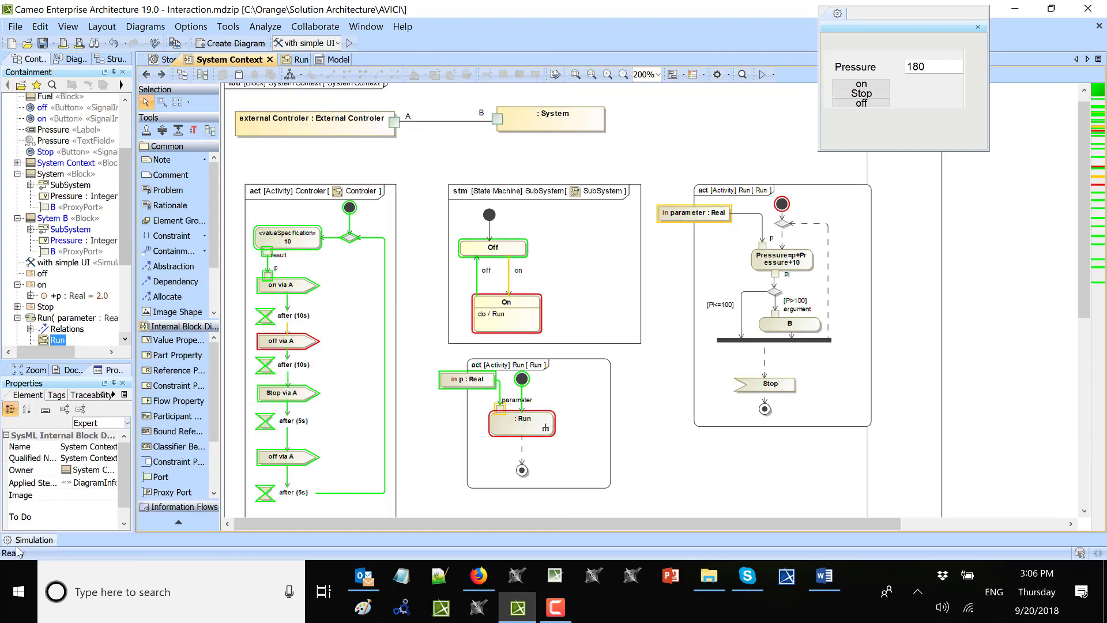
pyautogui.click(21, 540)
pyautogui.click(8, 465)
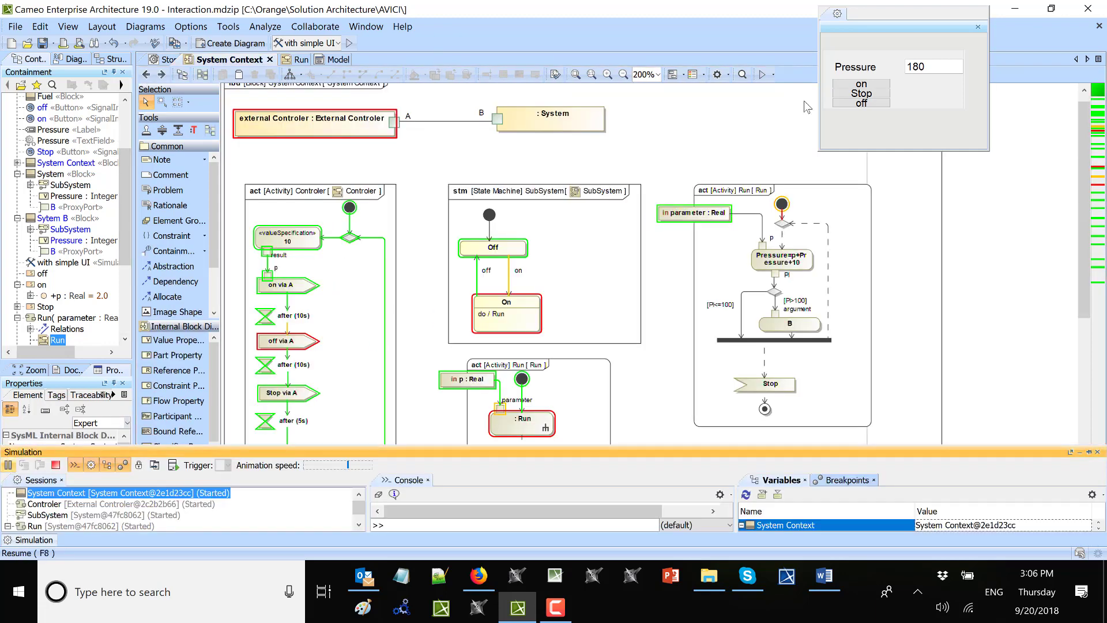
pyautogui.click(1080, 452)
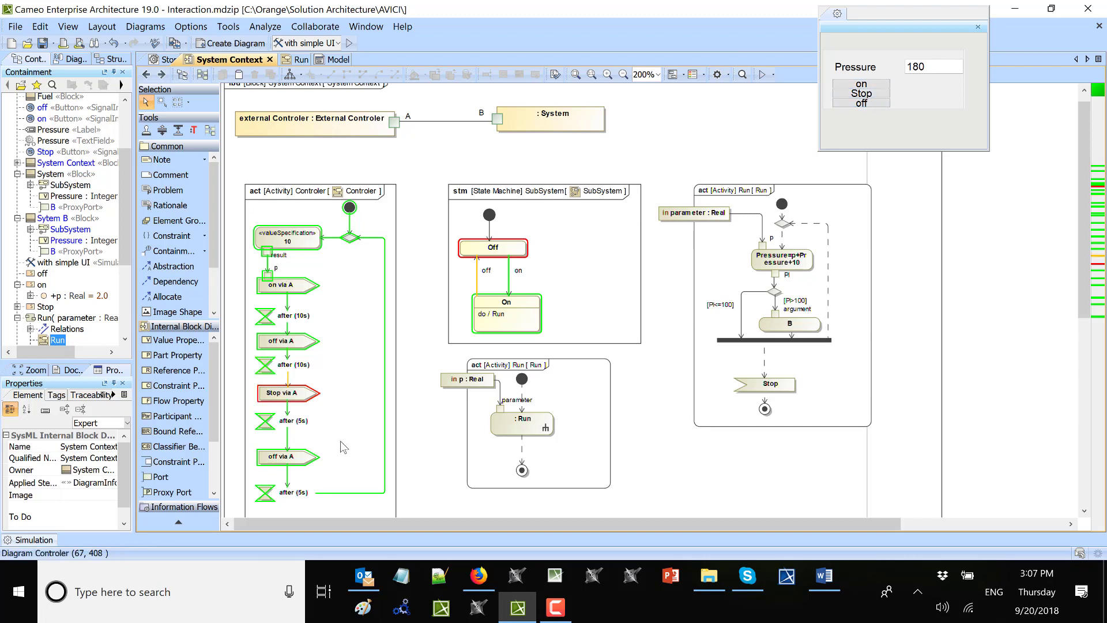
pyautogui.click(866, 86)
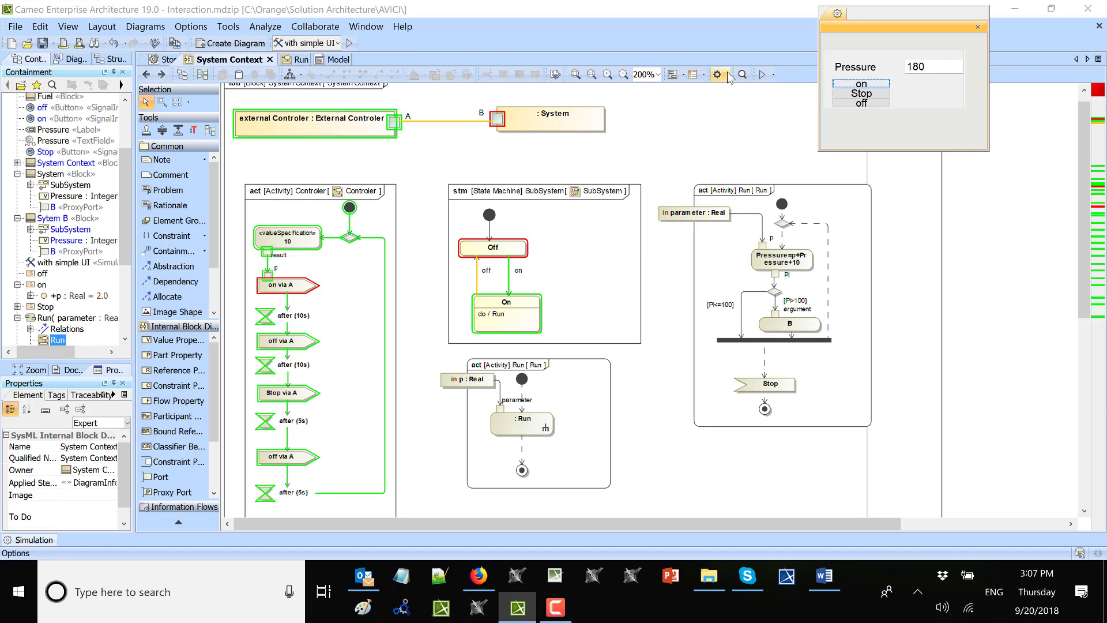
# - Display the sstem B part property on System Context and place it below System
pyautogui.click(672, 75)
pyautogui.click(673, 75)
pyautogui.click(702, 107)
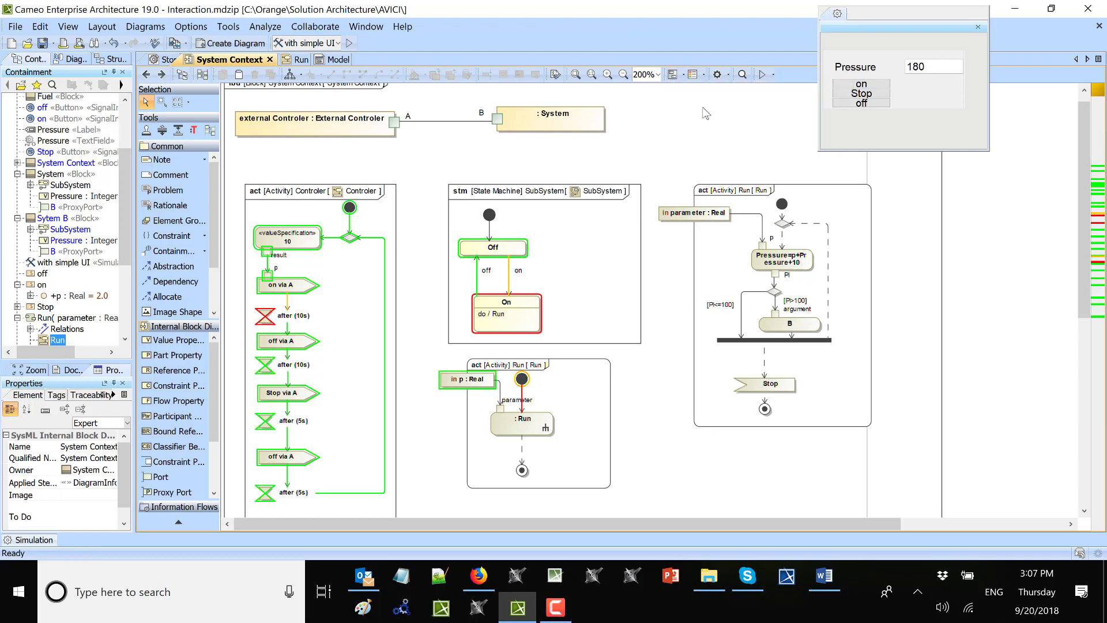
pyautogui.moveTo(650, 110); pyautogui.dragTo(519, 153)
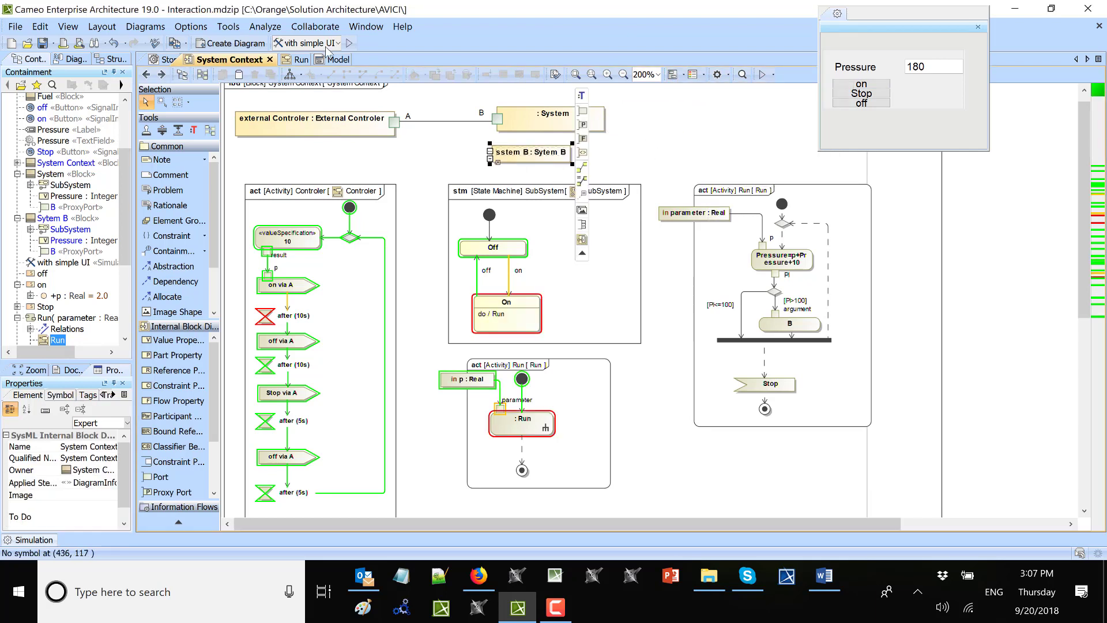
pyautogui.click(163, 77)
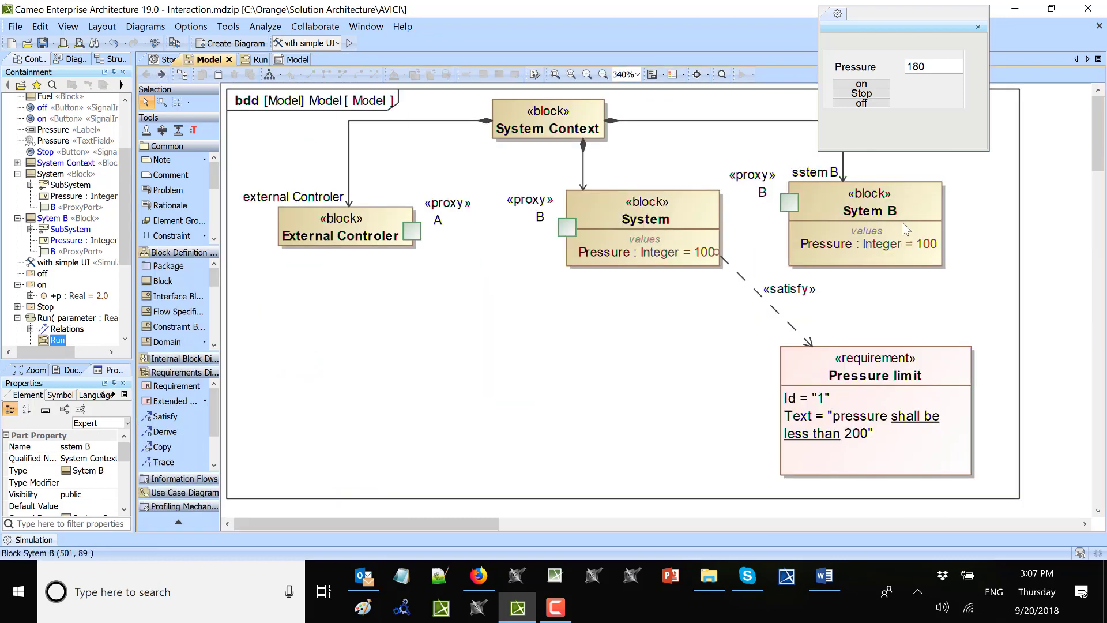
pyautogui.click(162, 75)
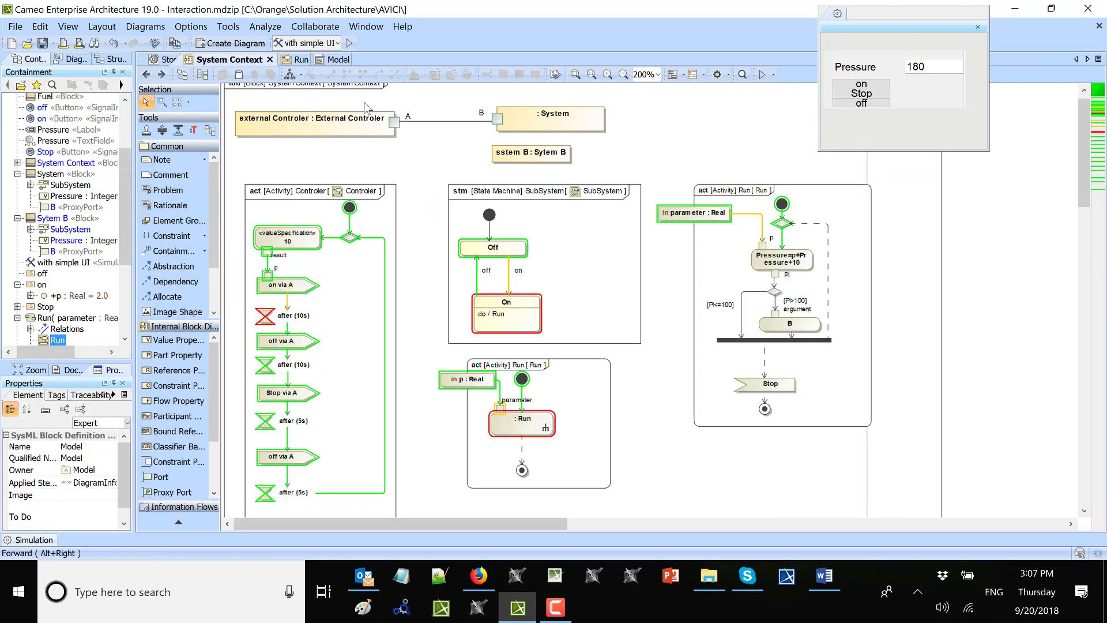
pyautogui.click(549, 160)
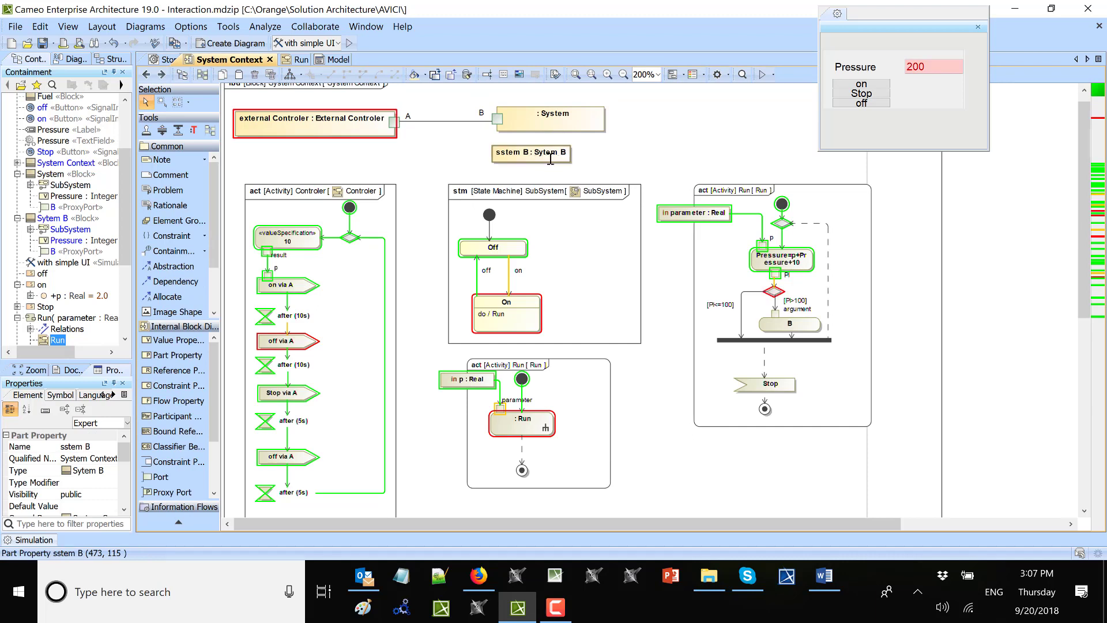
pyautogui.press('Escape')
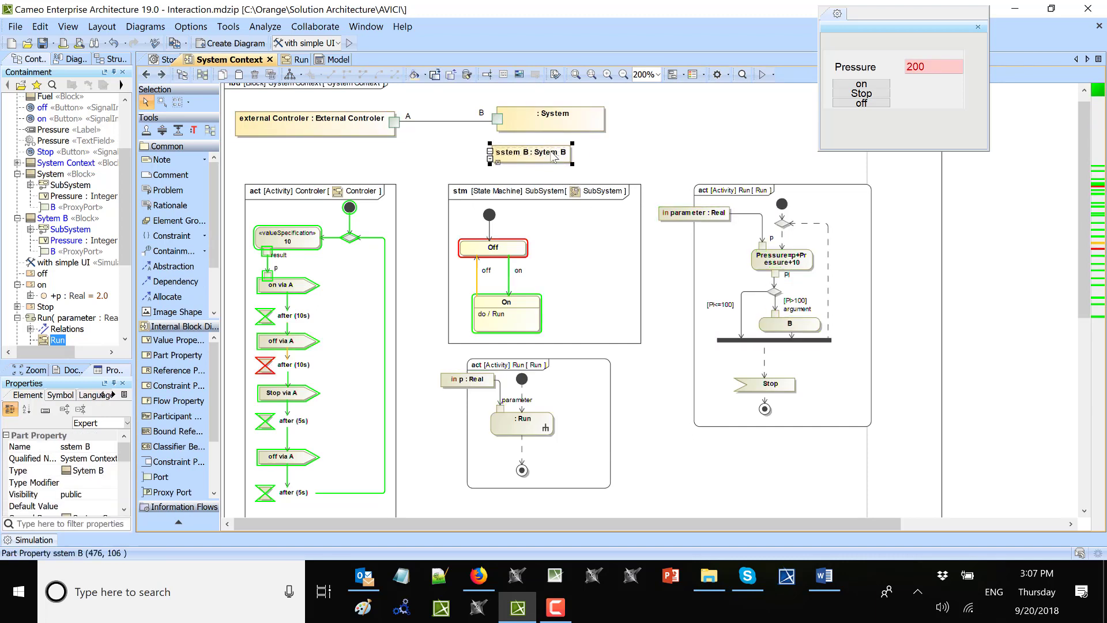
# - Reconnect the connector's B end to the sstem B part's port
pyautogui.moveTo(556, 162)
pyautogui.click(583, 225)
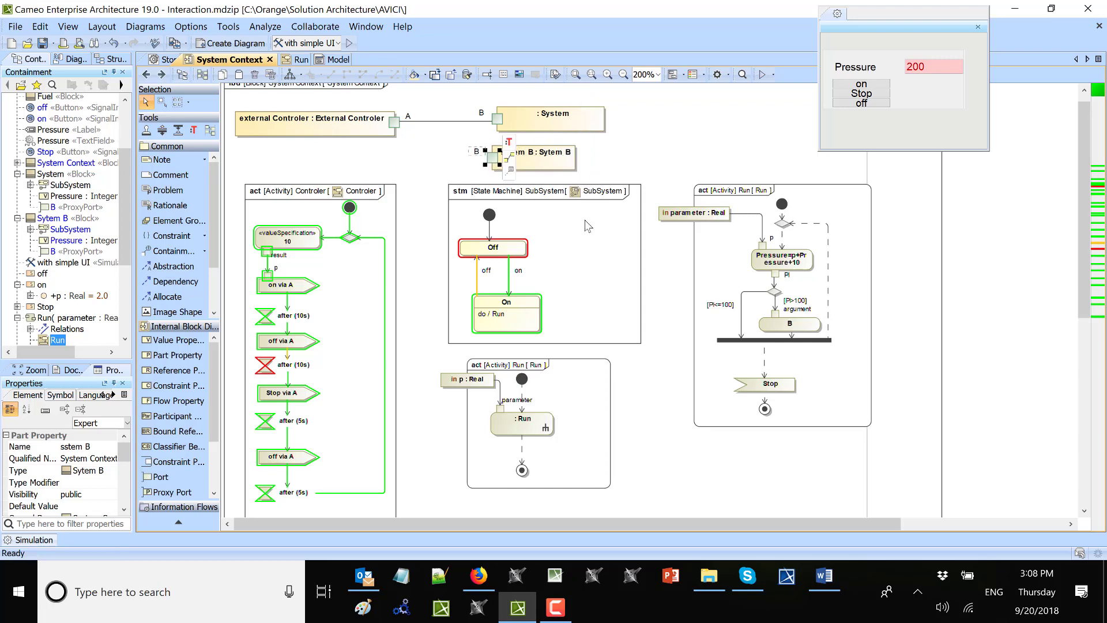
pyautogui.moveTo(489, 123); pyautogui.dragTo(491, 157)
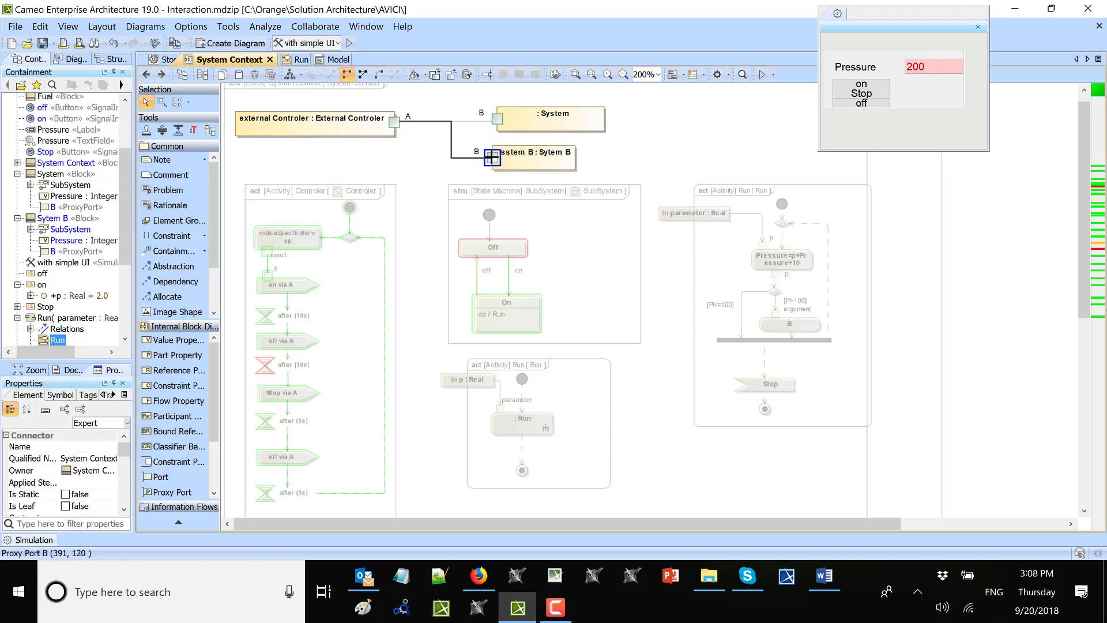
pyautogui.click(438, 147)
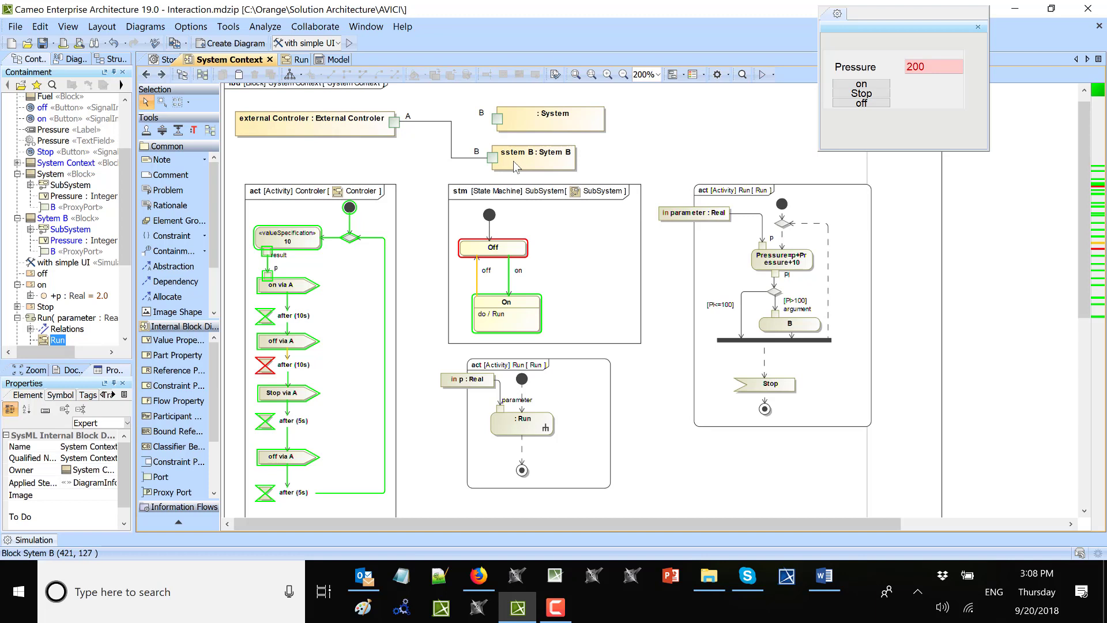
# - Drop Sytem B's SubSystem state machine onto the canvas as a Diagram Overview right of Run
pyautogui.click(29, 229)
pyautogui.moveTo(84, 240); pyautogui.dragTo(954, 202)
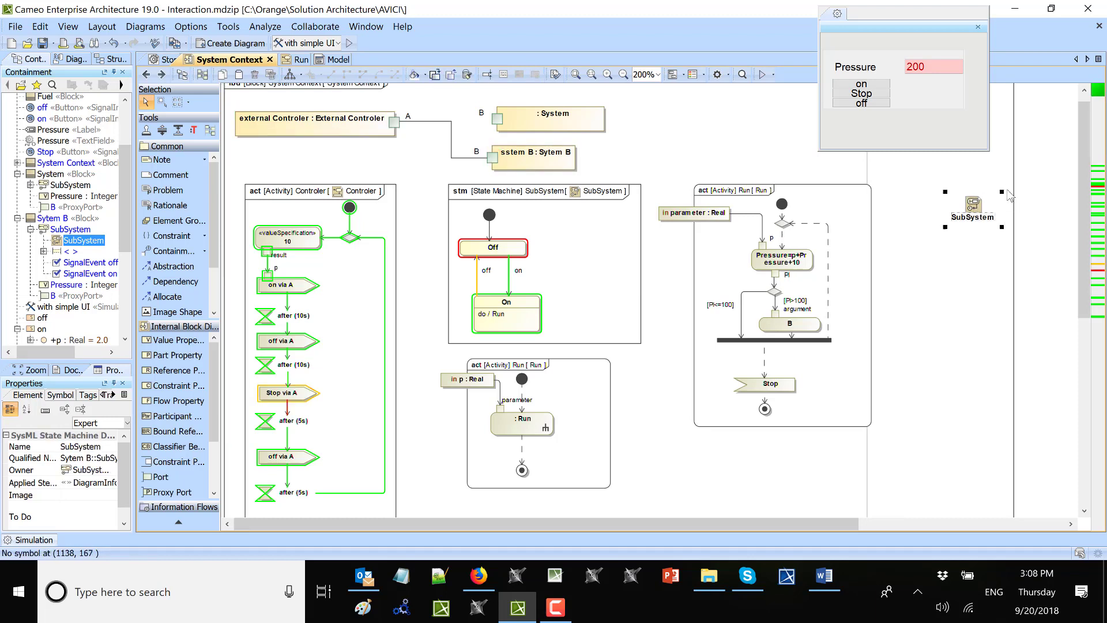
pyautogui.click(1012, 201)
pyautogui.moveTo(976, 222); pyautogui.dragTo(913, 193)
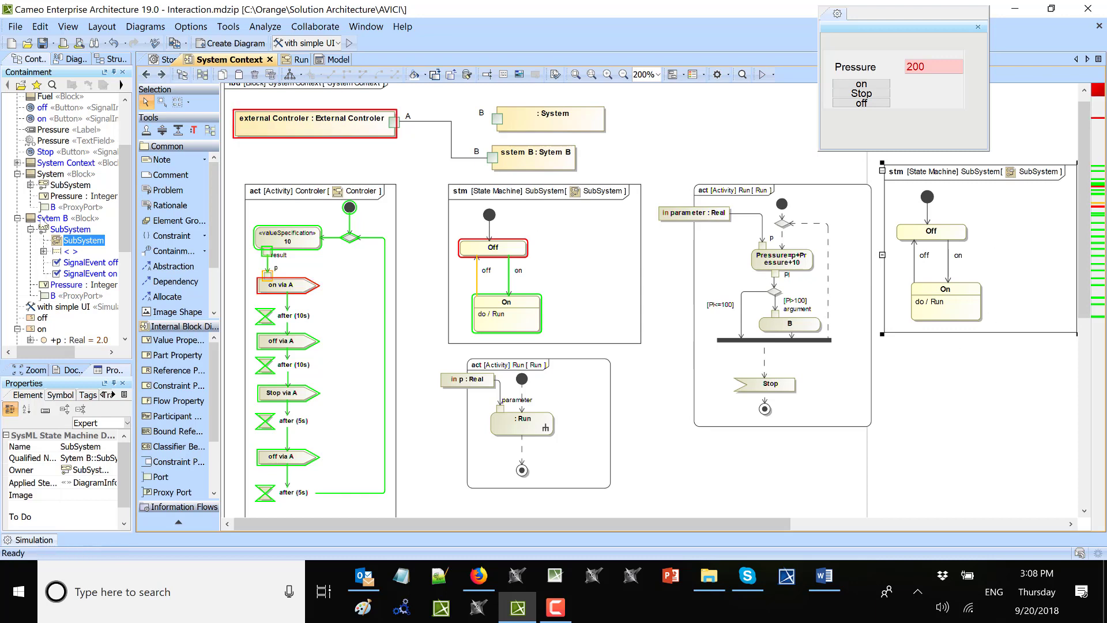
pyautogui.doubleClick(70, 228)
# - Set Sytem B's Classifier Behavior to SubSystem in its Specification, with Apply Filter unchecked
pyautogui.rightClick(42, 219)
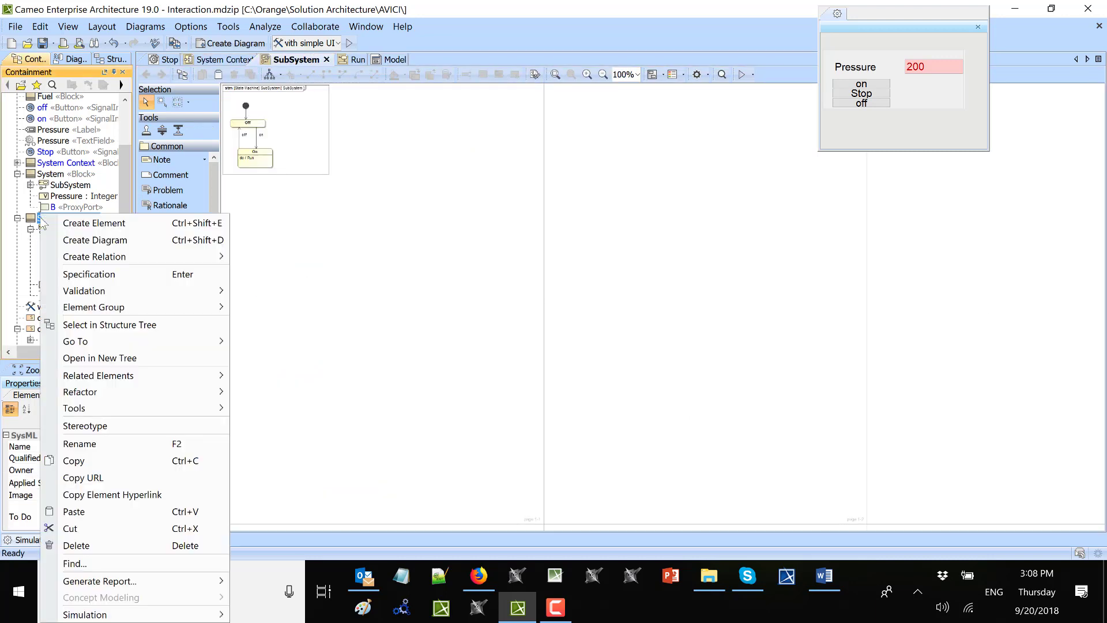
pyautogui.click(89, 274)
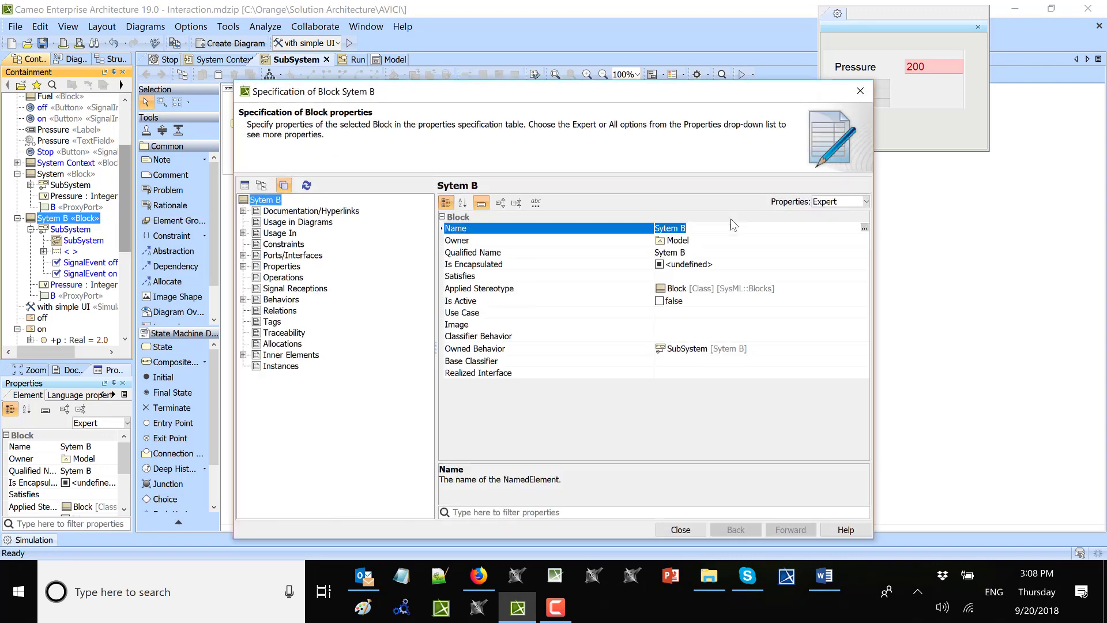
pyautogui.click(691, 339)
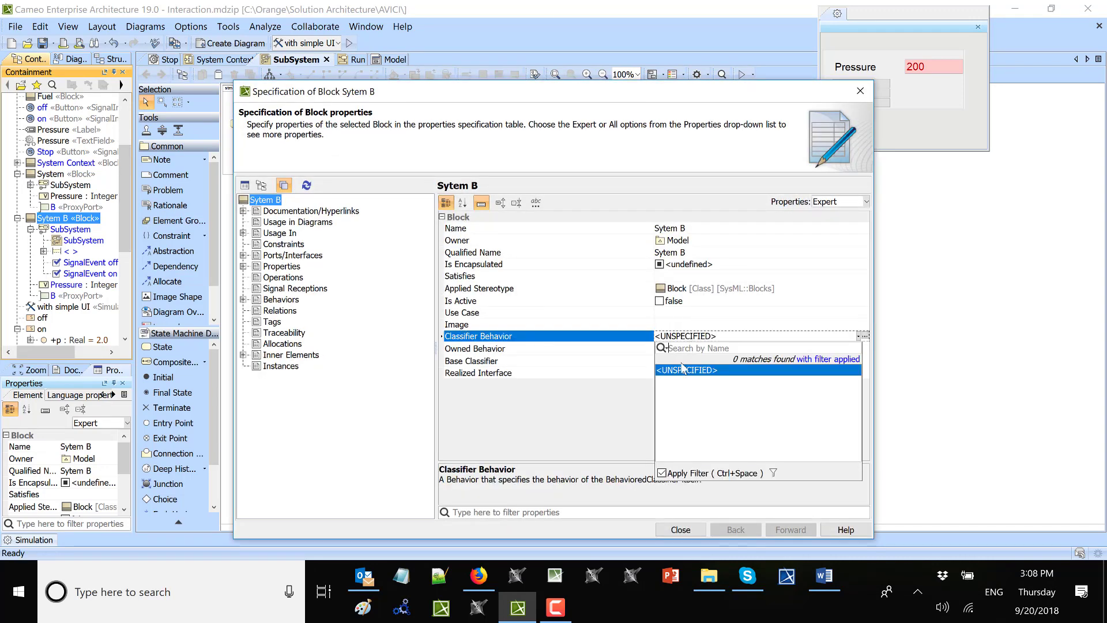
pyautogui.click(662, 473)
pyautogui.click(686, 381)
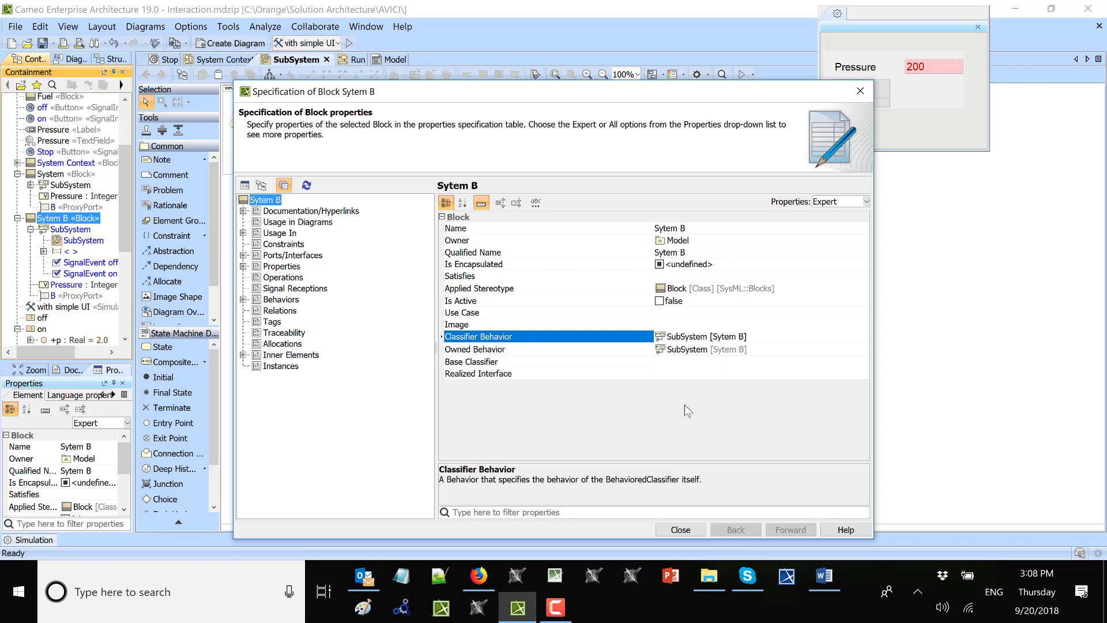
pyautogui.click(677, 530)
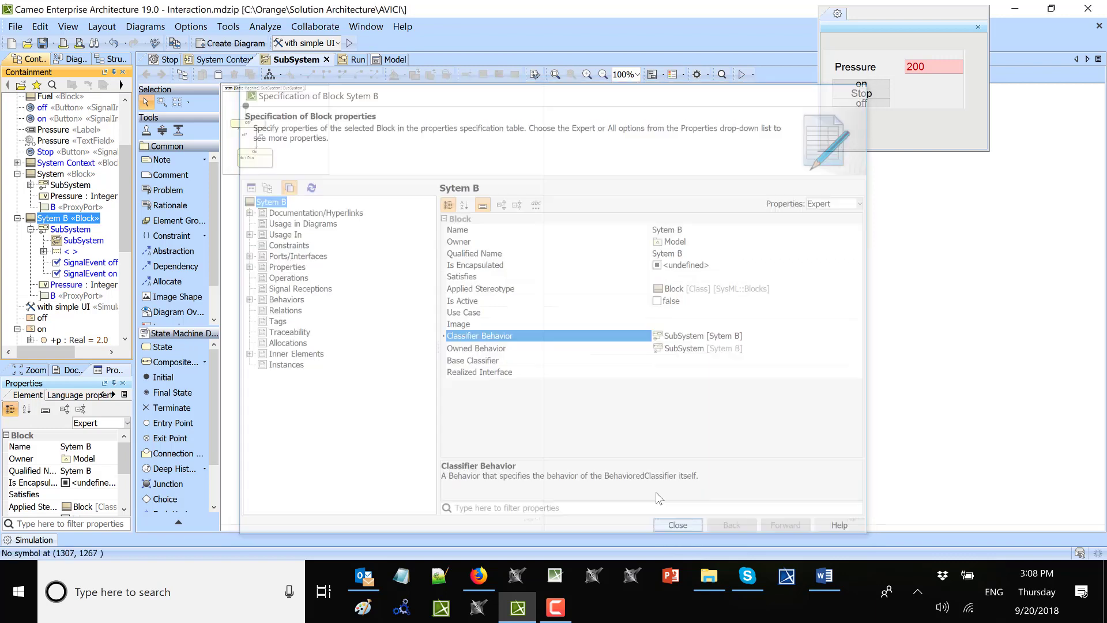
pyautogui.click(229, 63)
pyautogui.click(987, 314)
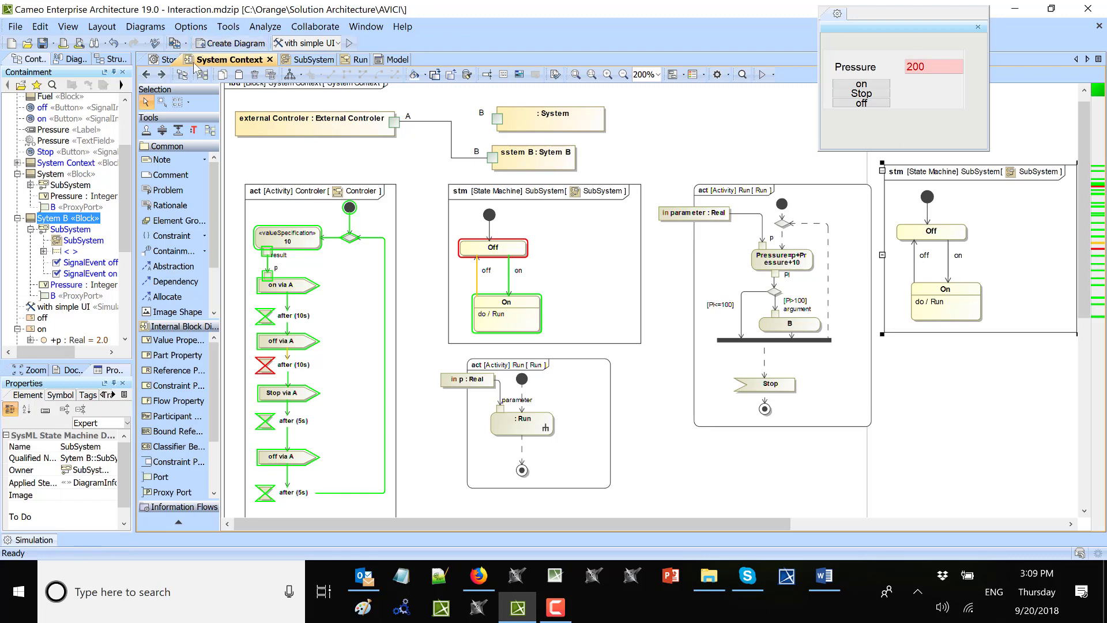
# - Terminate the running System Context simulation and restart it with the simple UI
pyautogui.click(168, 61)
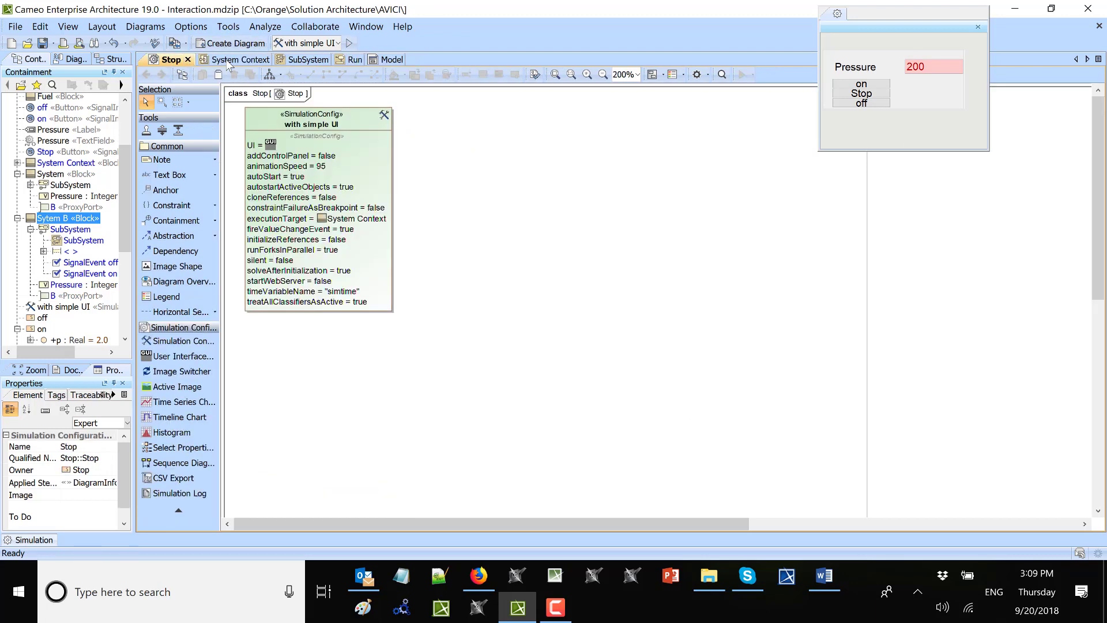
pyautogui.click(233, 60)
pyautogui.click(44, 541)
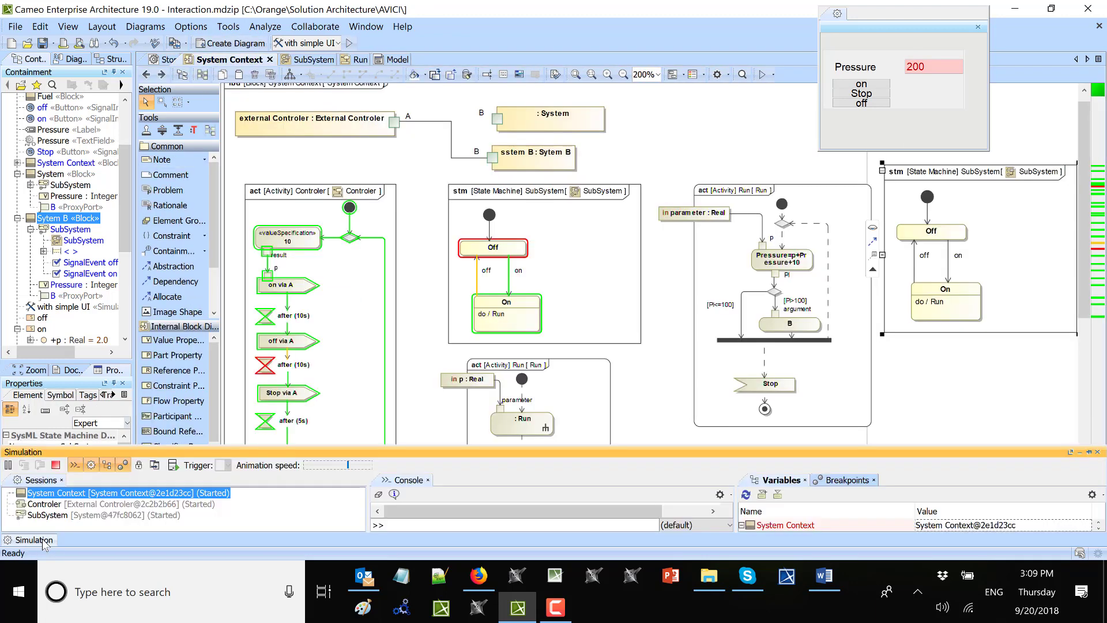
pyautogui.click(55, 466)
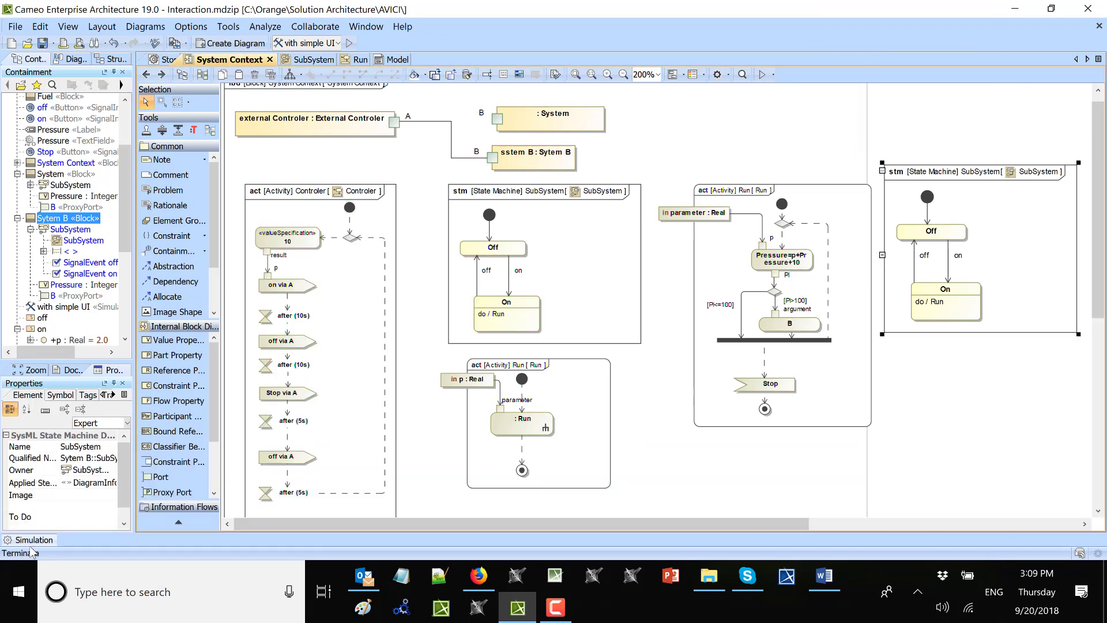
pyautogui.click(28, 542)
pyautogui.click(9, 465)
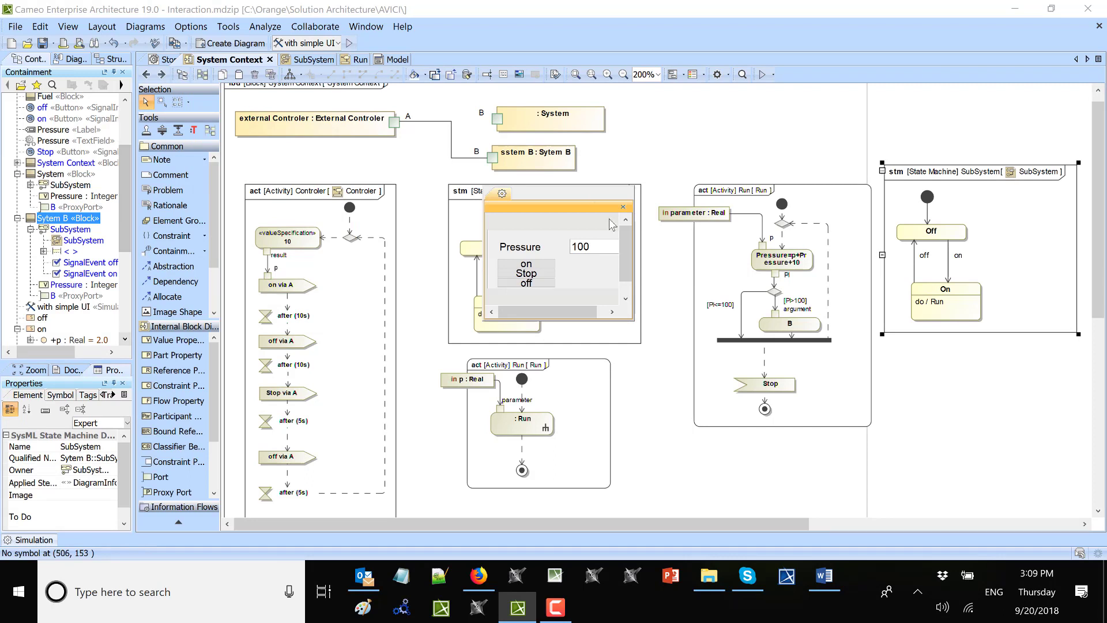
# - Move the Pressure window off the diagrams, lower the animation speed, and select the port-A connector
pyautogui.moveTo(620, 196); pyautogui.dragTo(856, 10)
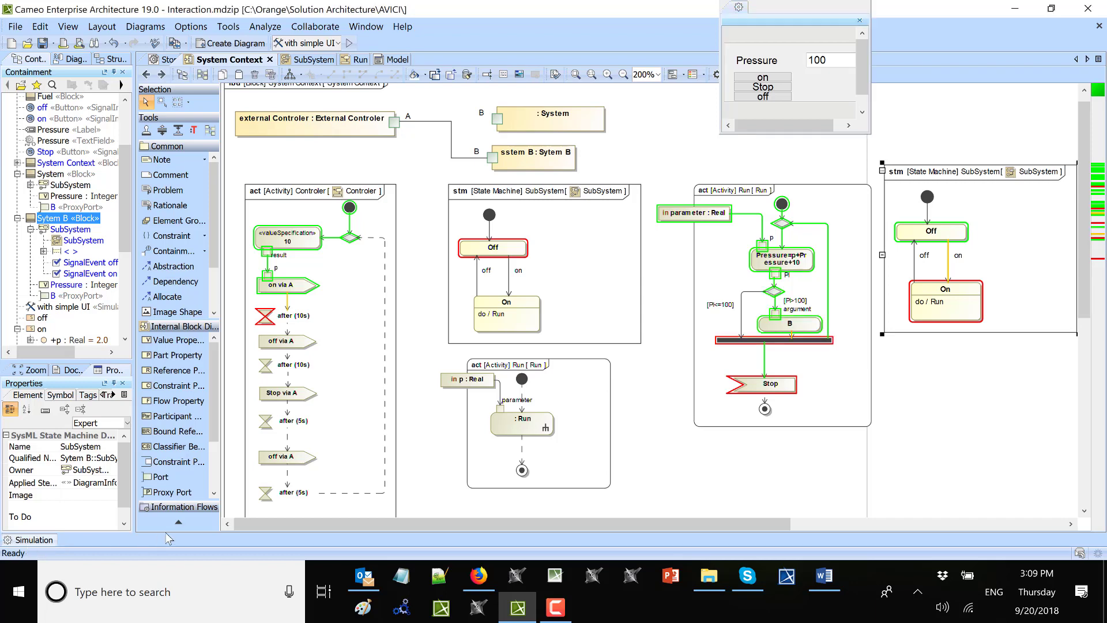
pyautogui.click(47, 539)
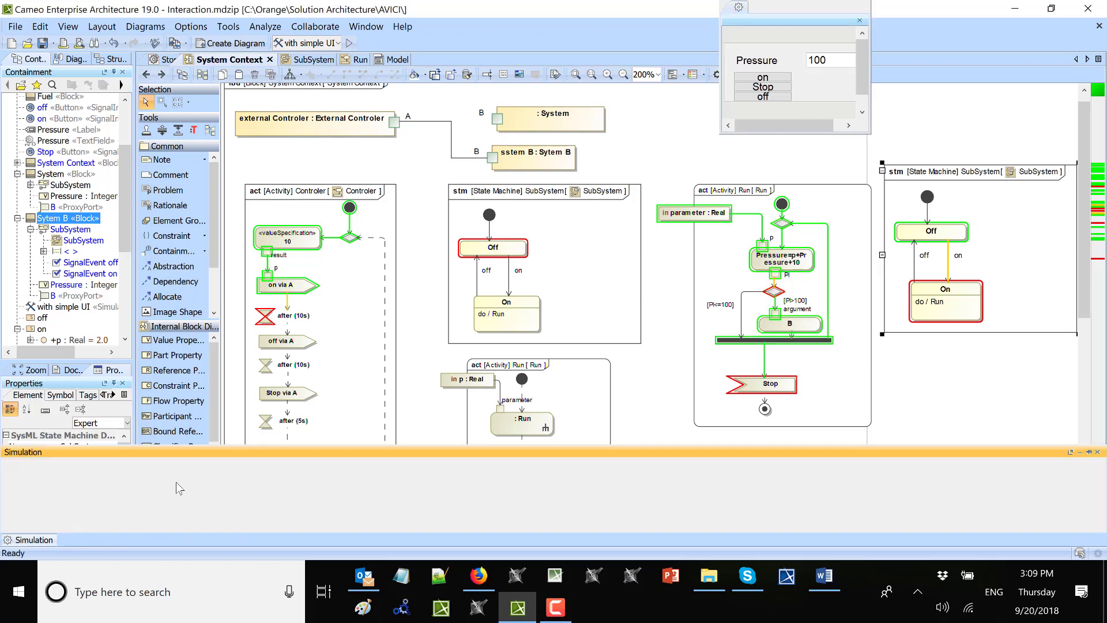
pyautogui.click(357, 466)
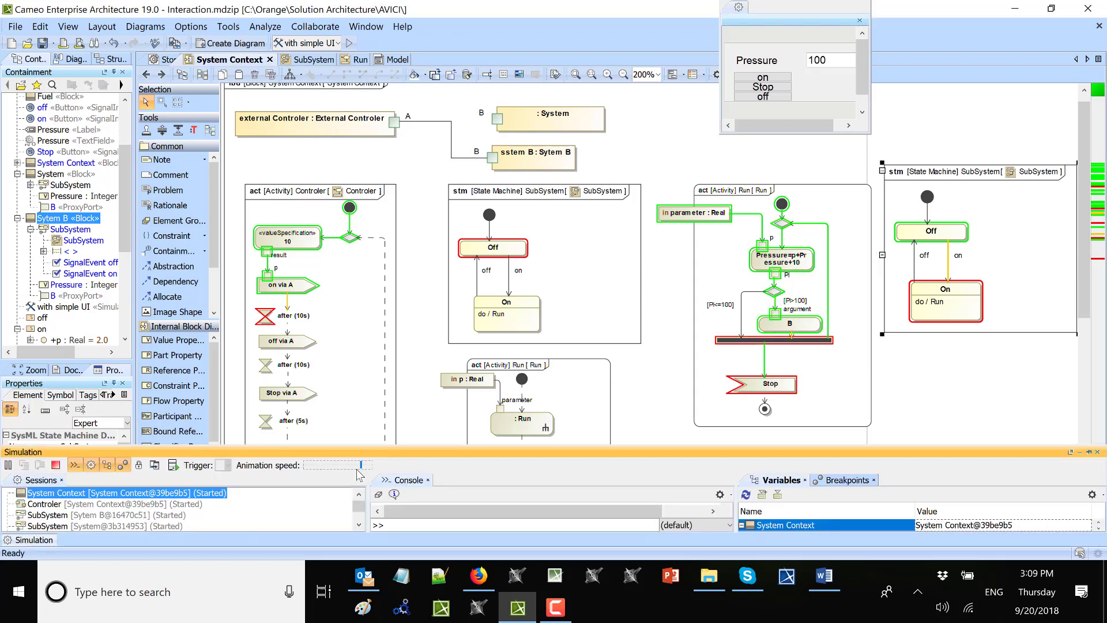
pyautogui.click(1080, 452)
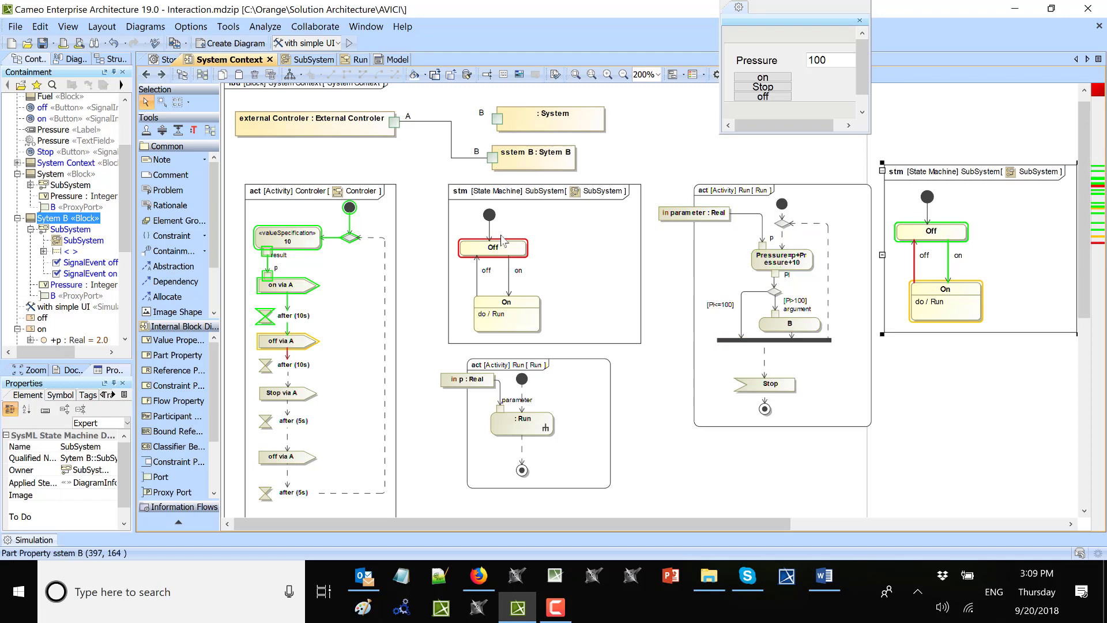
pyautogui.click(473, 157)
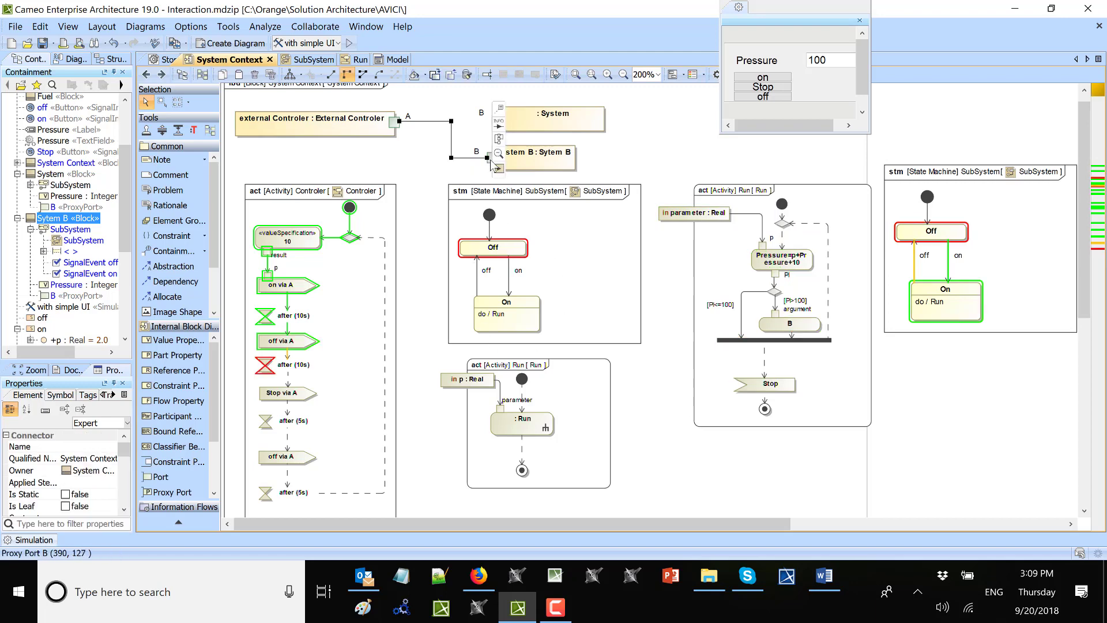
# - Move the port-A connector's B end from Sytem B's port onto the System part's port B
pyautogui.moveTo(490, 158); pyautogui.dragTo(492, 122)
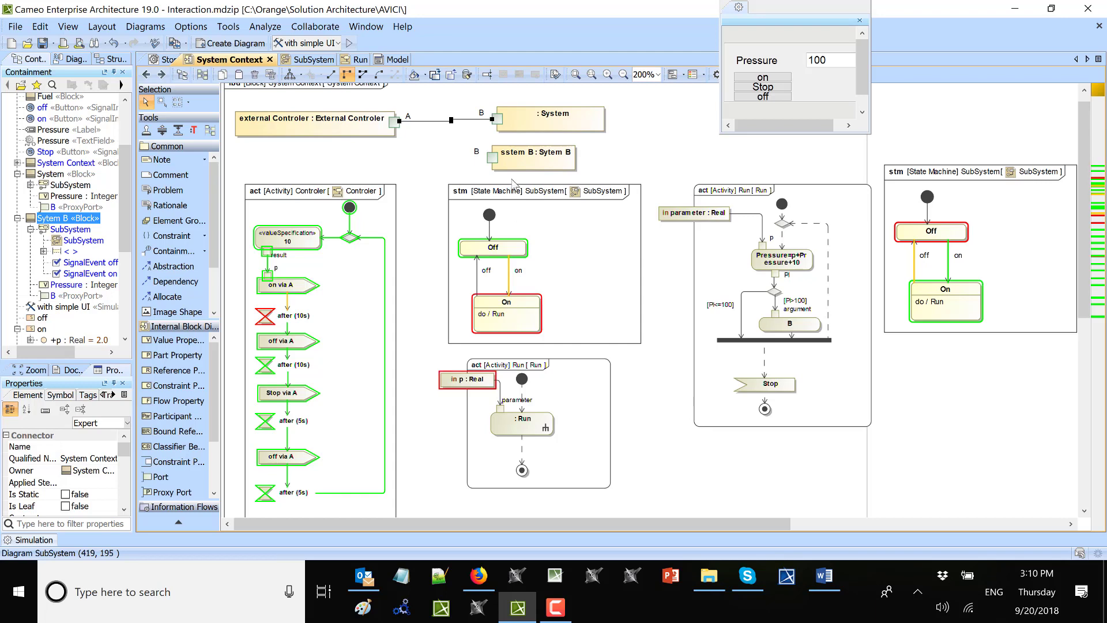
pyautogui.click(24, 542)
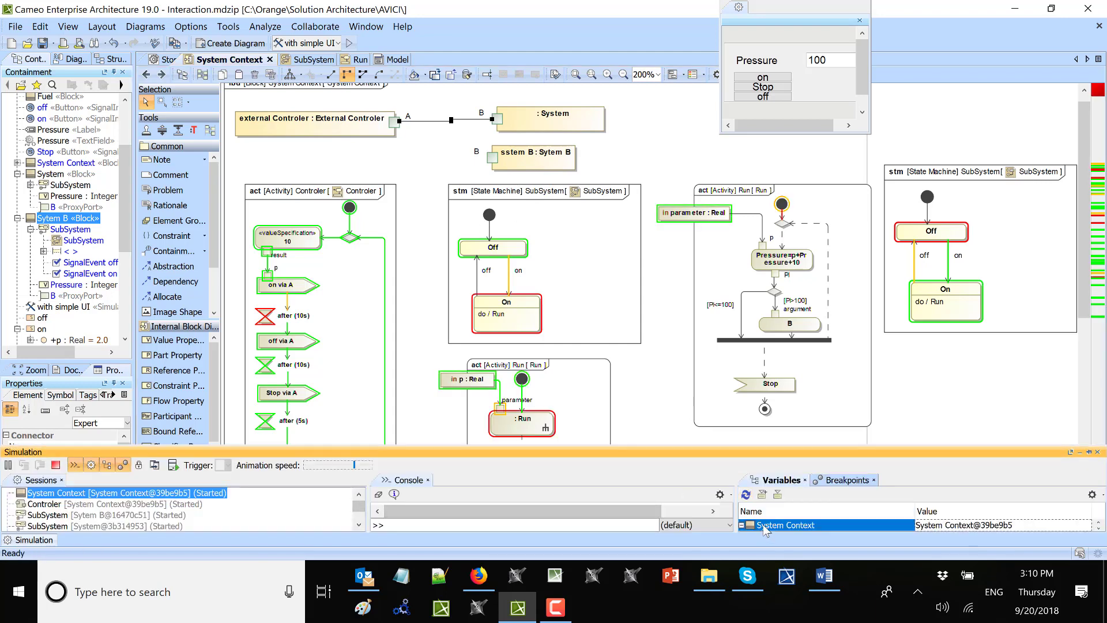
# - Create a sequence diagram from the System Context variable and place it in a vertical group beside System Context
pyautogui.rightClick(762, 524)
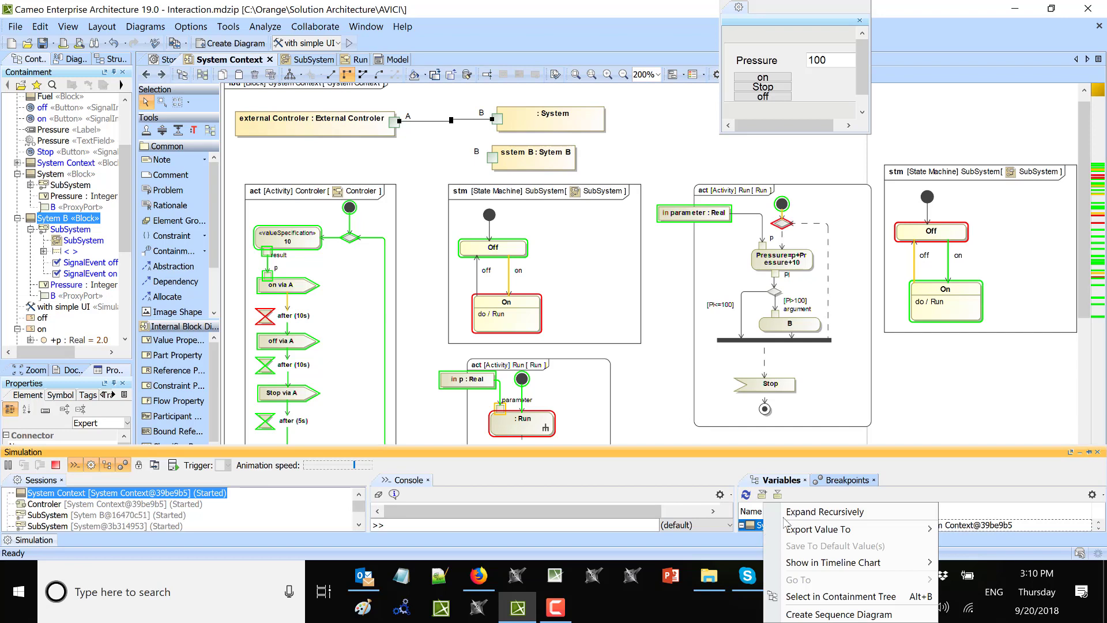
pyautogui.click(839, 615)
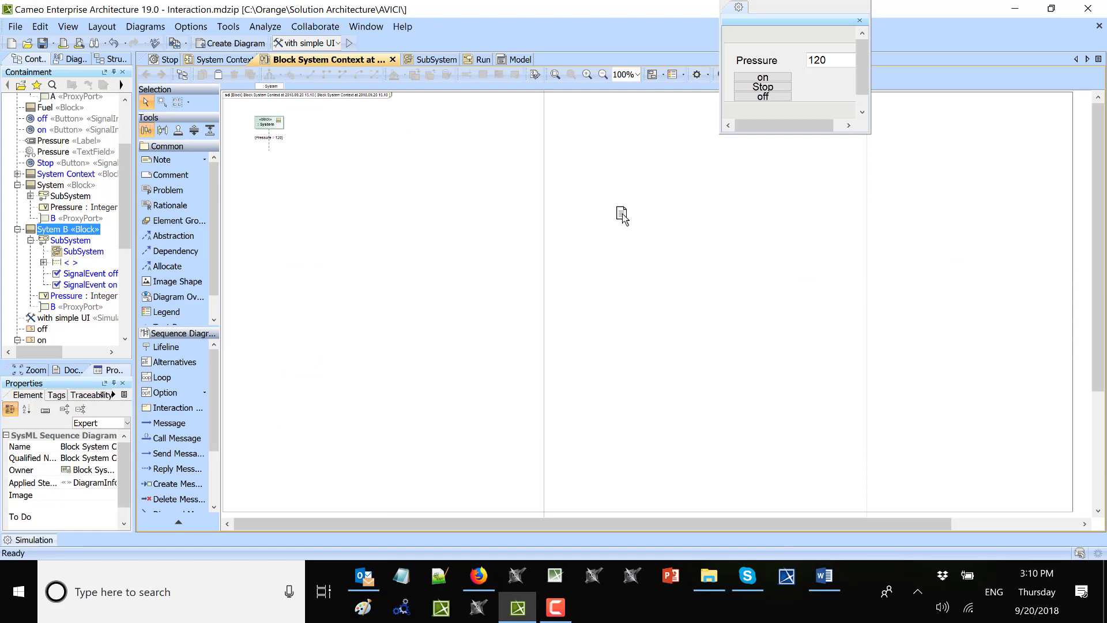
pyautogui.moveTo(631, 194); pyautogui.dragTo(628, 192)
pyautogui.click(671, 215)
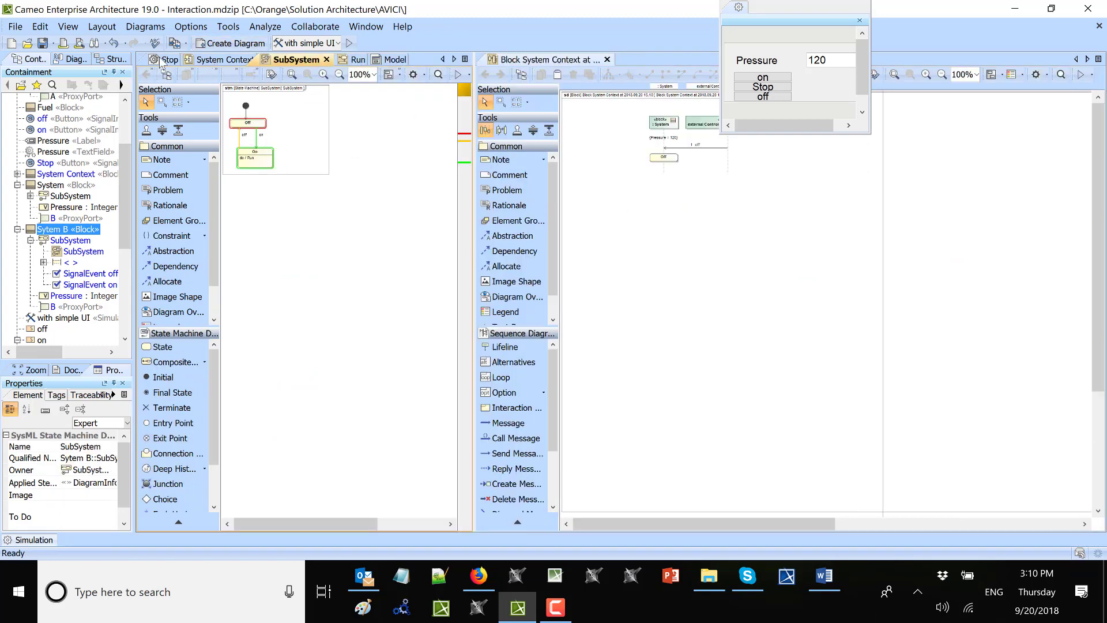
pyautogui.click(196, 61)
pyautogui.moveTo(479, 250); pyautogui.dragTo(673, 265)
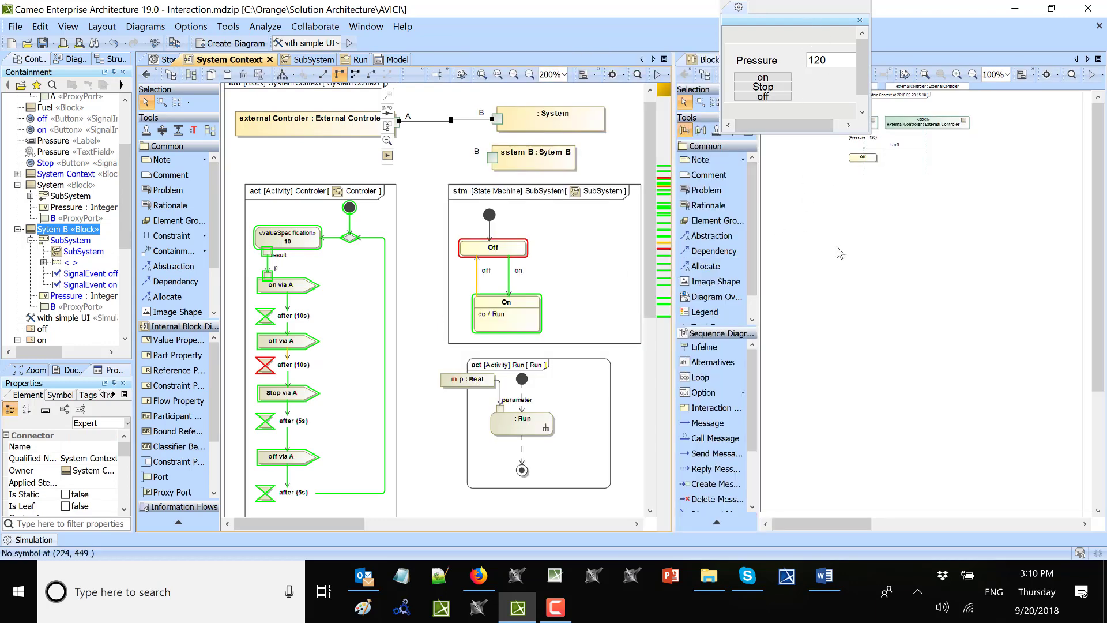
# - Move the Pressure window aside and reconnect the controller's connector end to Sytem B's port B
pyautogui.moveTo(805, 13); pyautogui.dragTo(755, 8)
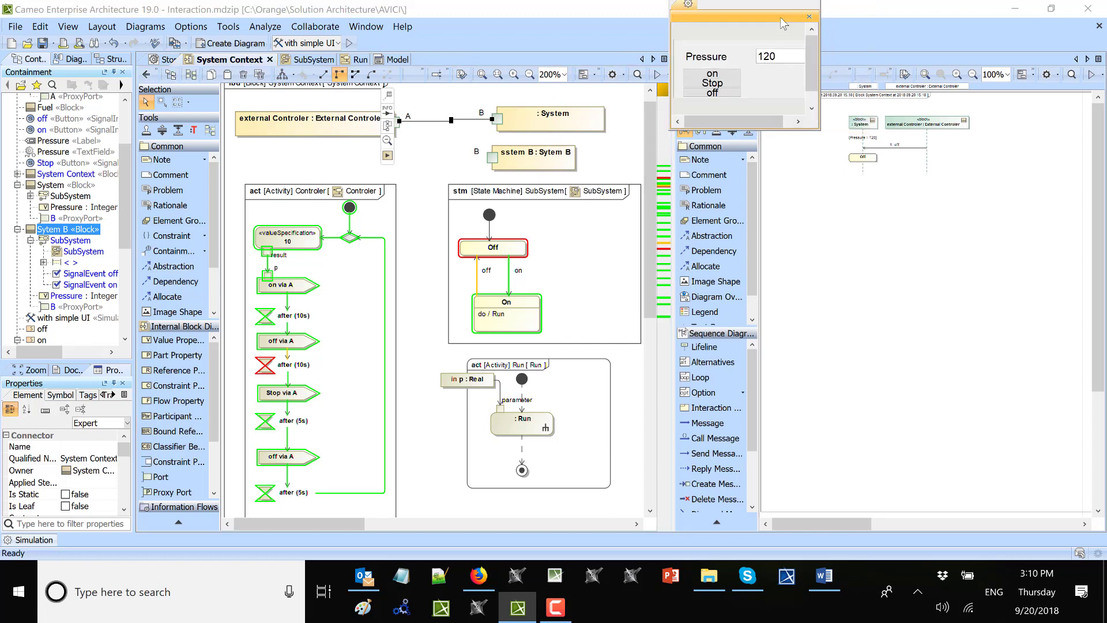
pyautogui.scroll(5, 897, 228)
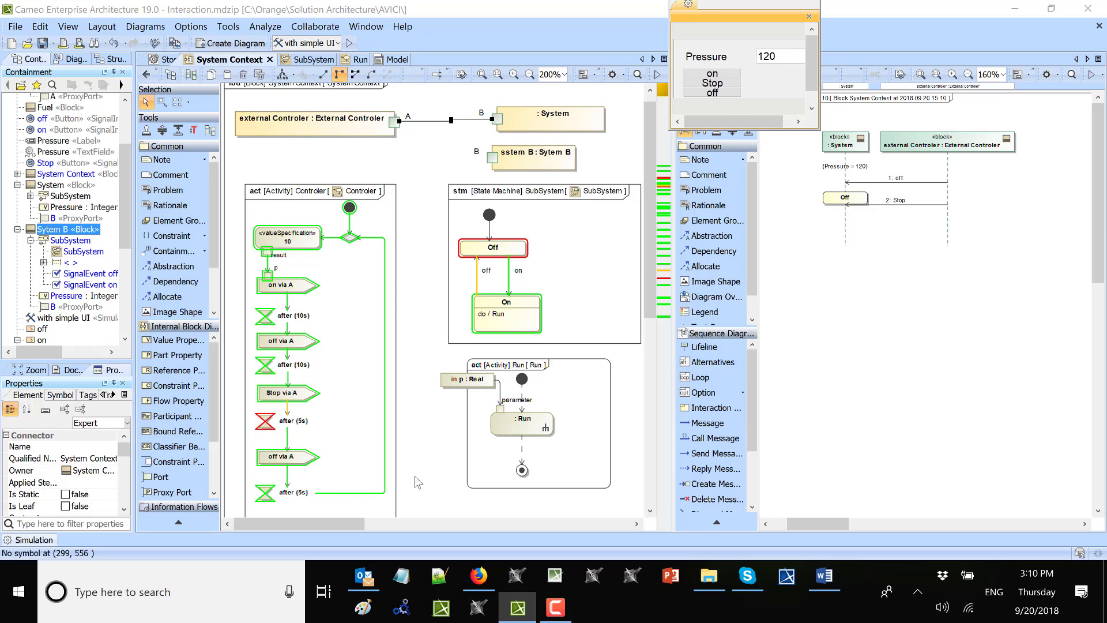
pyautogui.moveTo(349, 521); pyautogui.dragTo(339, 542)
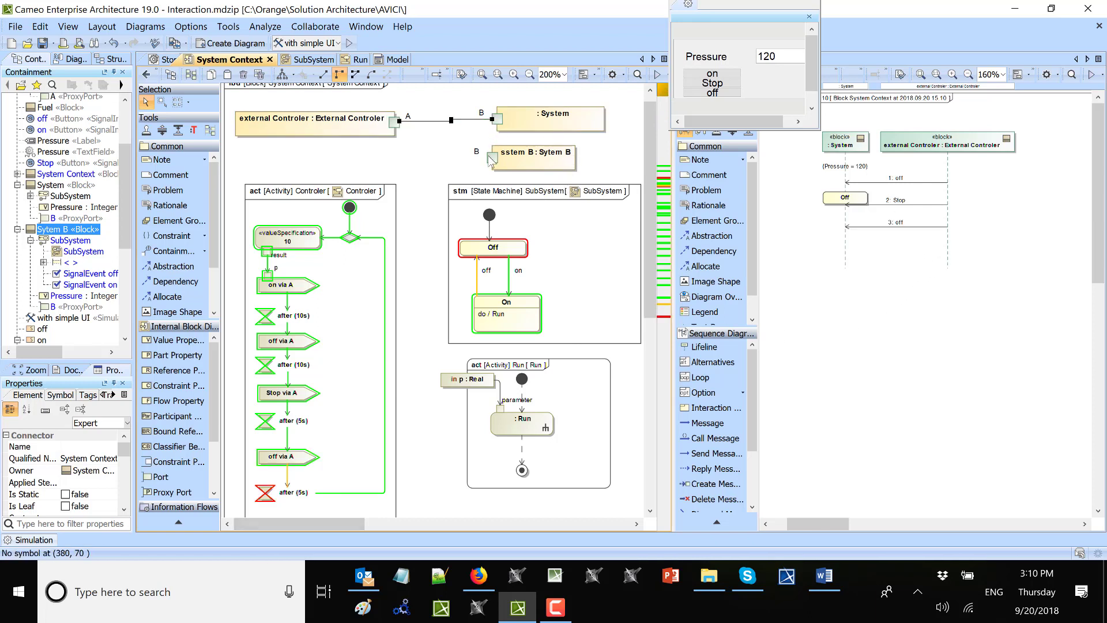
pyautogui.moveTo(493, 121); pyautogui.dragTo(489, 149)
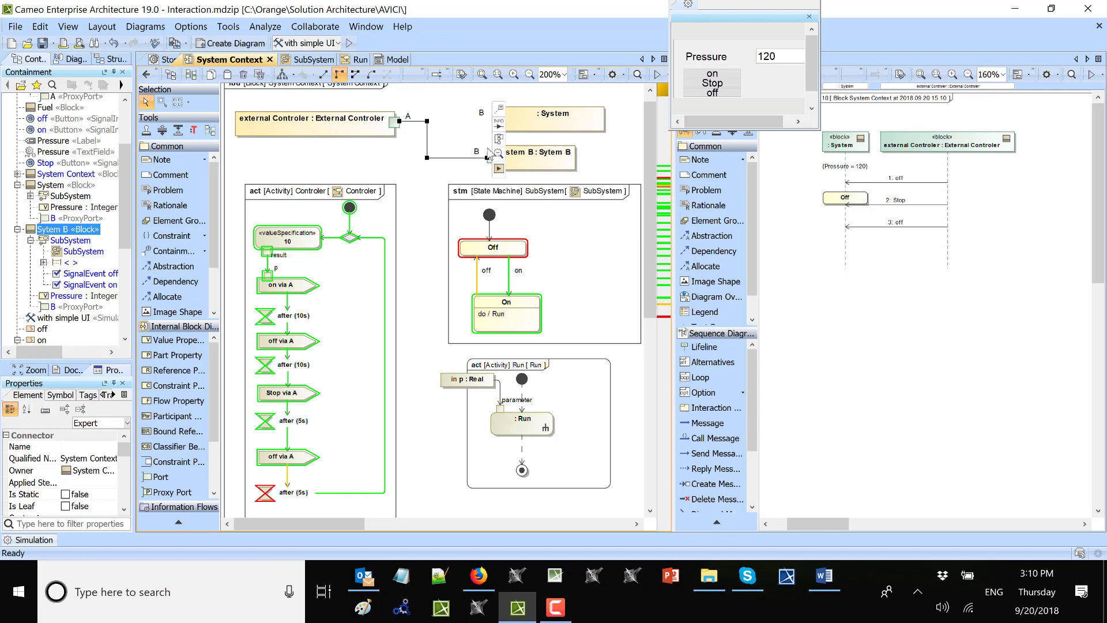
pyautogui.click(456, 173)
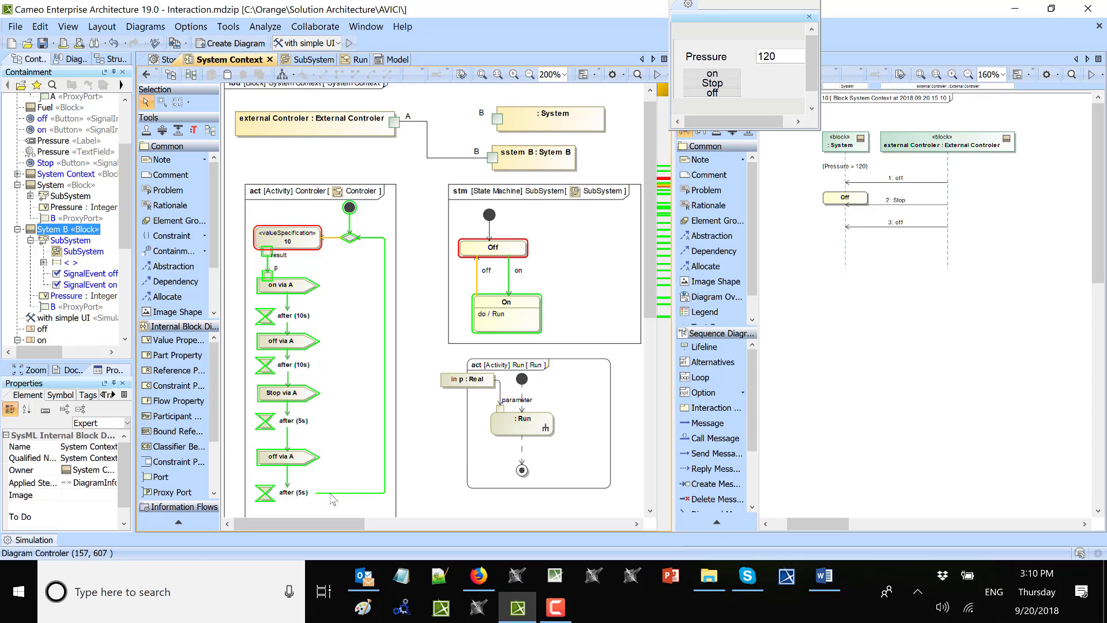
pyautogui.moveTo(343, 524); pyautogui.dragTo(388, 536)
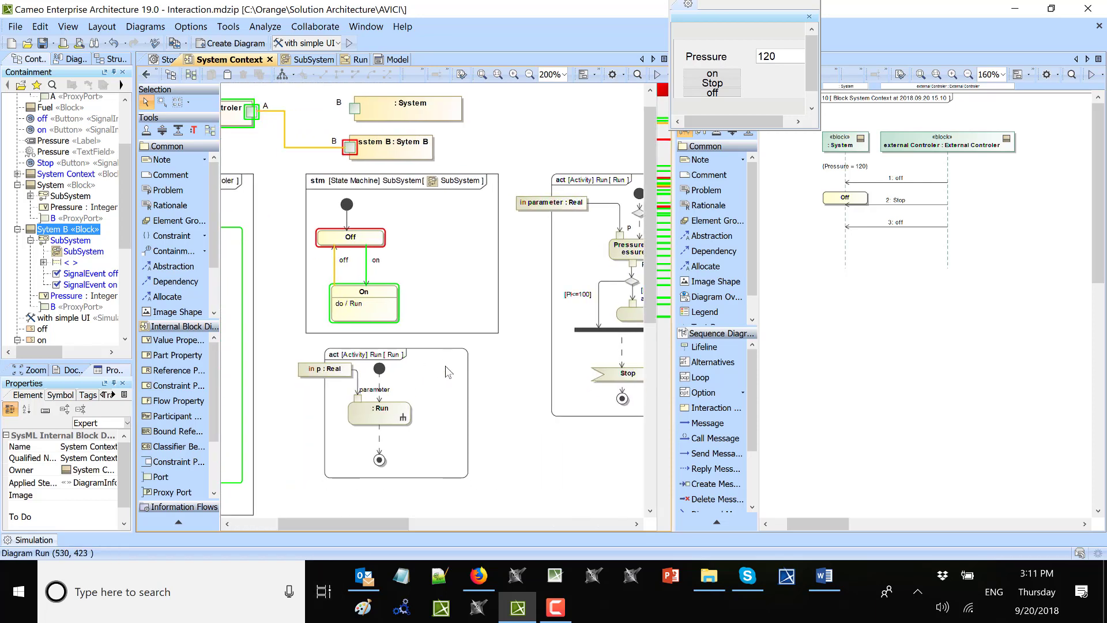
pyautogui.scroll(-2, 445, 369)
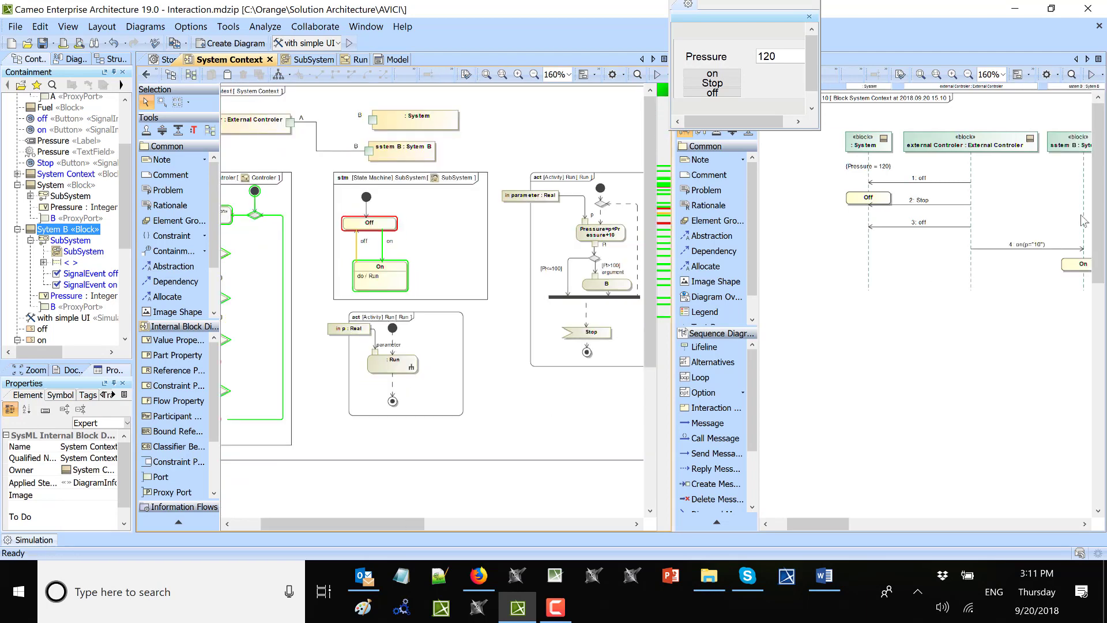
# - Let the sequence diagram record off, Stop and on messages to Sytem B, then show the Simulation panel
pyautogui.moveTo(807, 524); pyautogui.dragTo(816, 536)
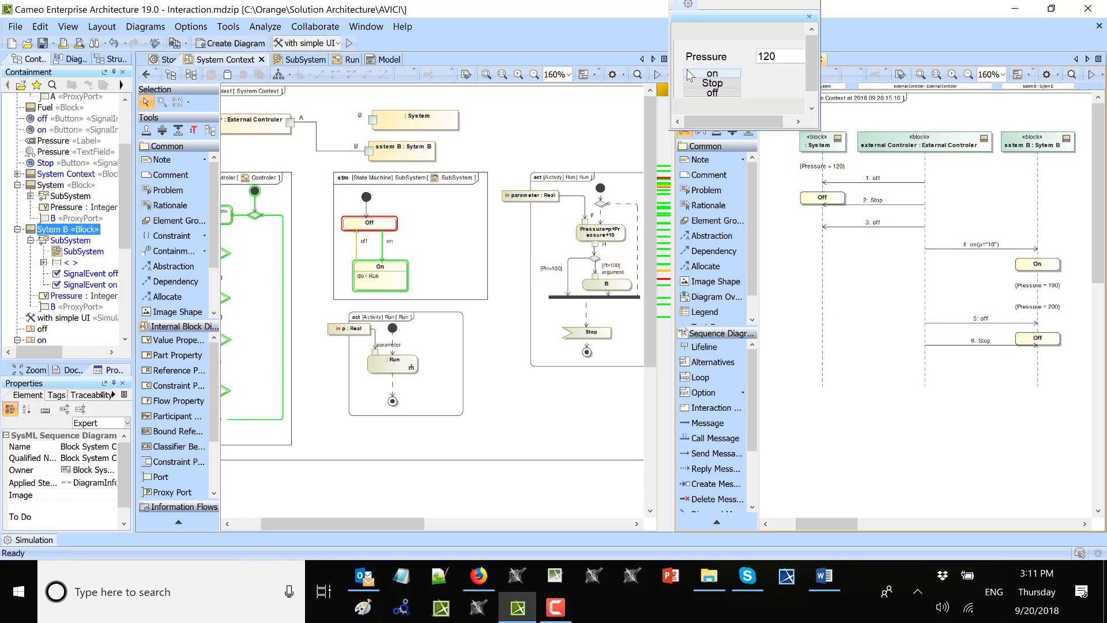
pyautogui.click(33, 540)
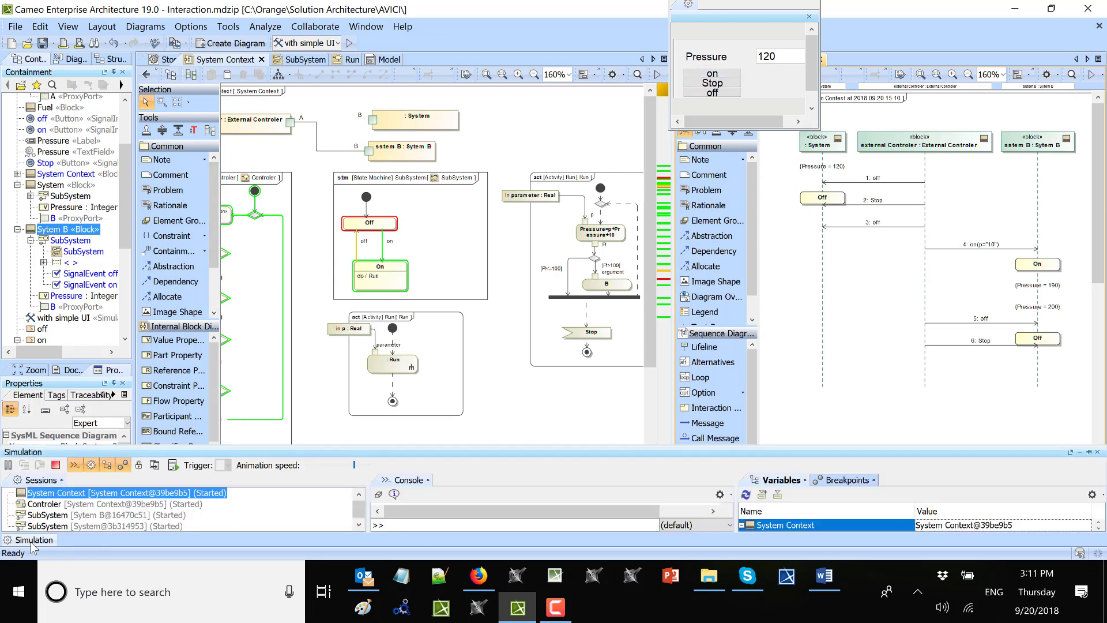